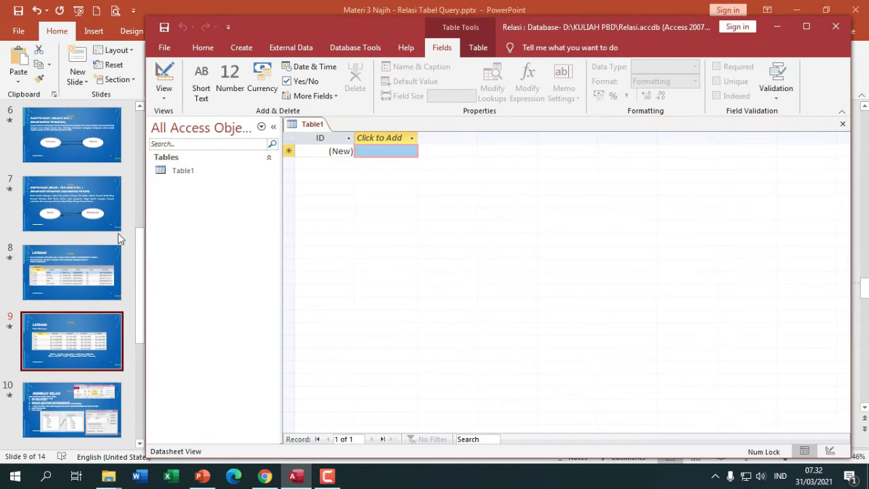
# - Review the Karyawan table on lesson slide 8, then return to Access
pyautogui.click(95, 259)
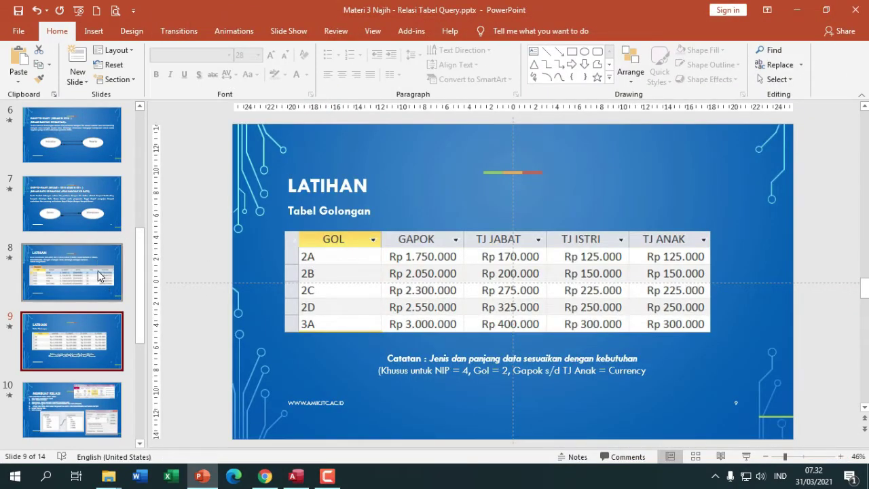
pyautogui.click(99, 275)
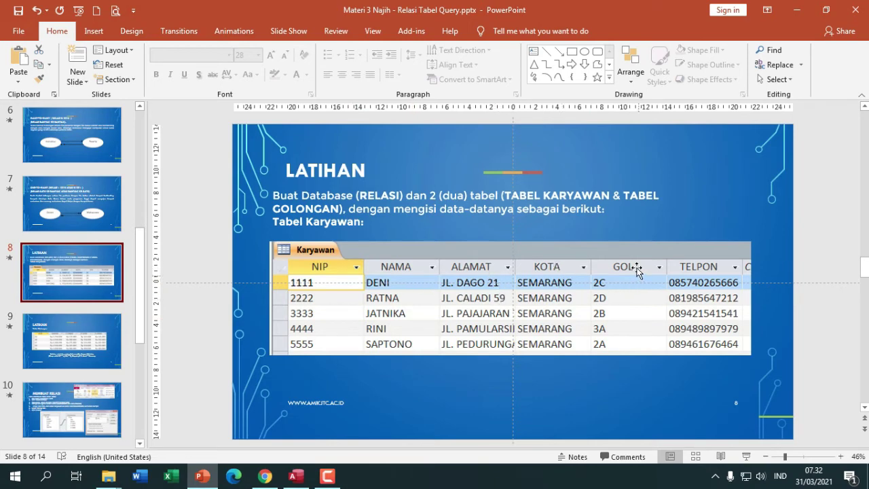
pyautogui.click(306, 477)
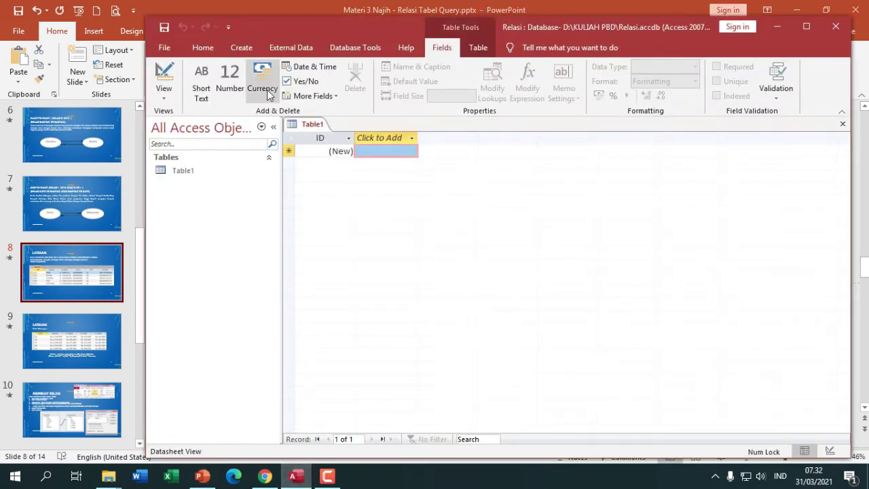
# - Switch Table1 to Design View, saving it as tblkaryawan
pyautogui.rightClick(311, 125)
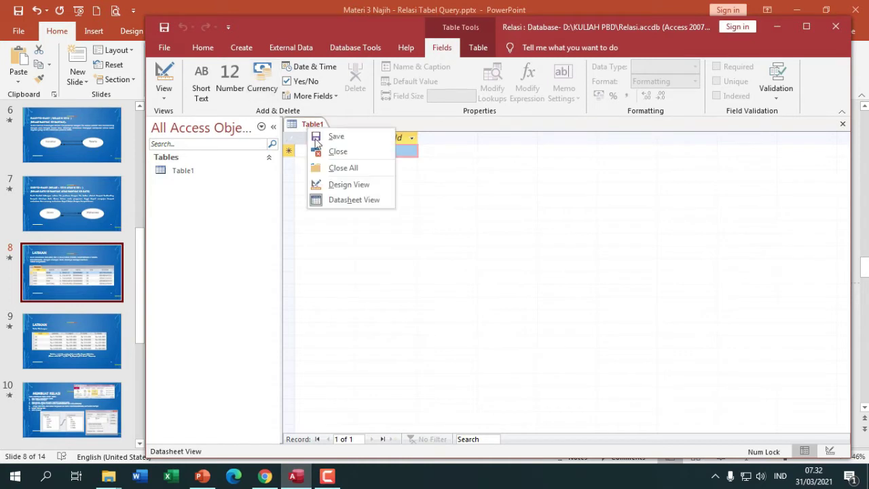
pyautogui.click(350, 186)
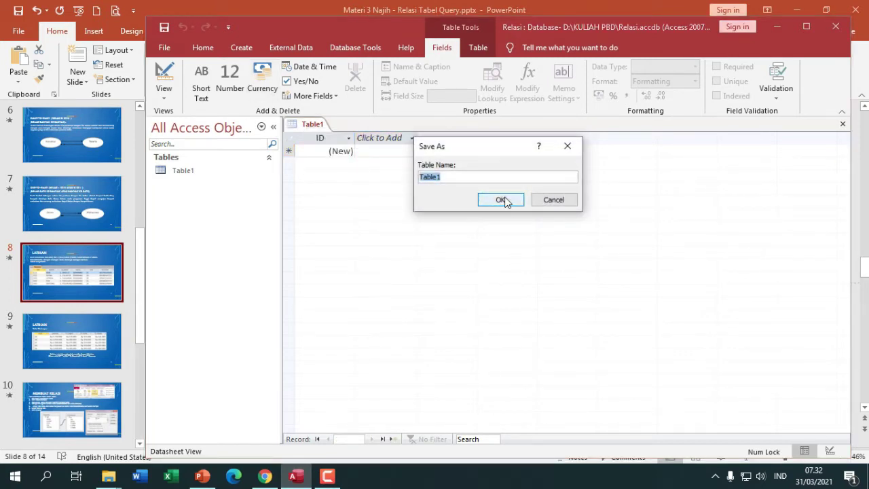
pyautogui.write('tblkaryawan')
pyautogui.click(517, 201)
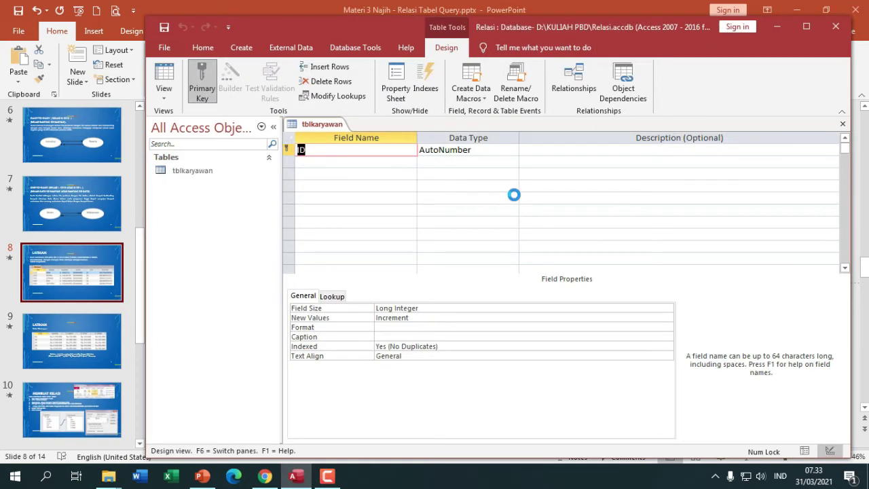
# - Add the nip field as Short Text
pyautogui.write('nip')
pyautogui.press('Tab')
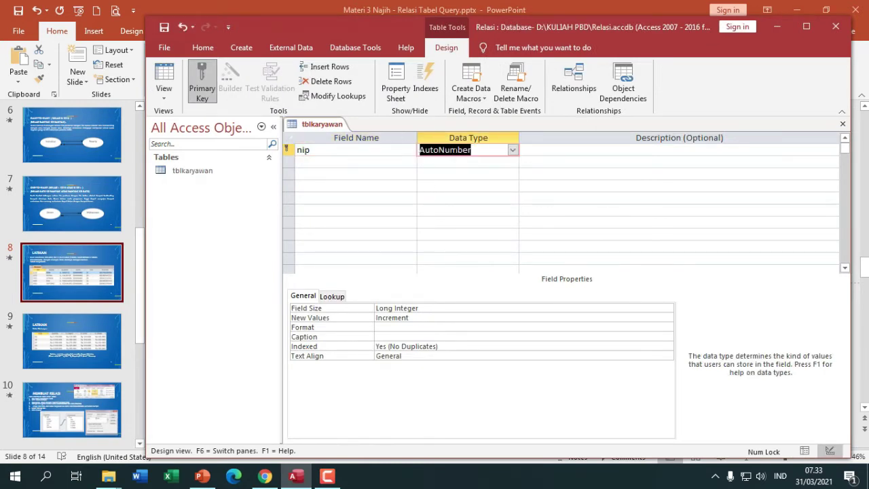
pyautogui.click(512, 150)
pyautogui.click(500, 164)
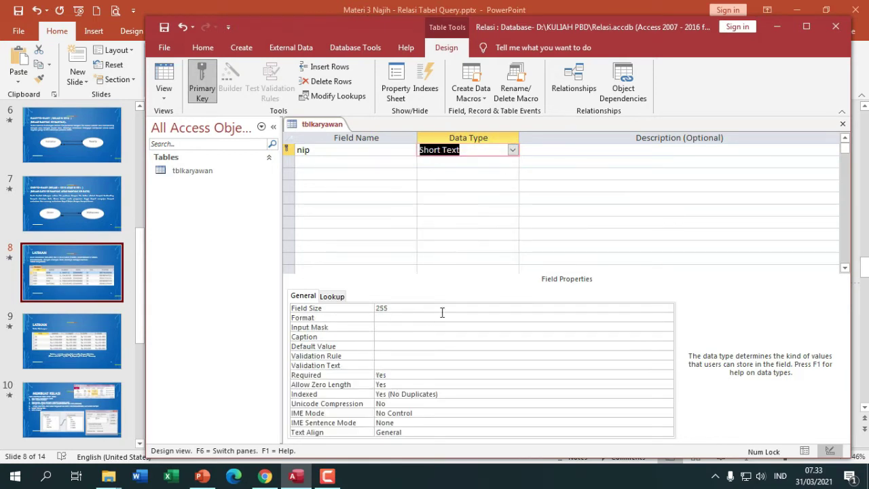
pyautogui.click(404, 308)
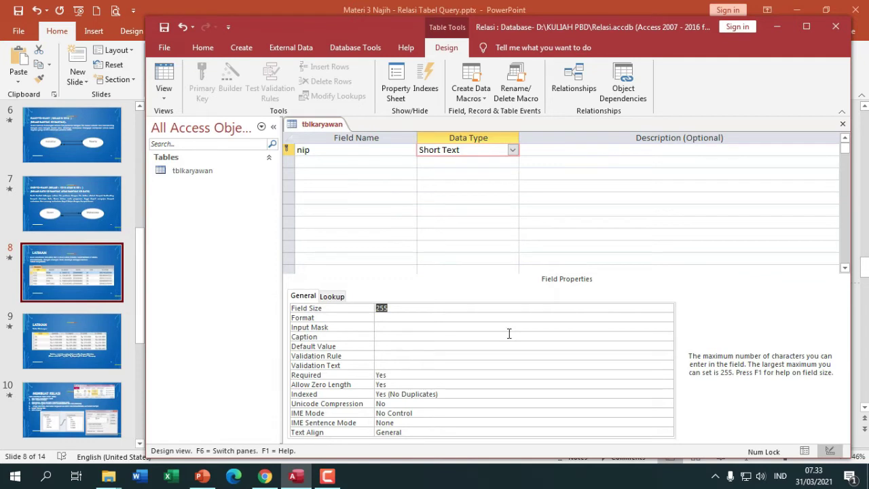
# - Add the nama field as Short Text with field size 30
pyautogui.click(326, 163)
pyautogui.write('nama')
pyautogui.press('Tab')
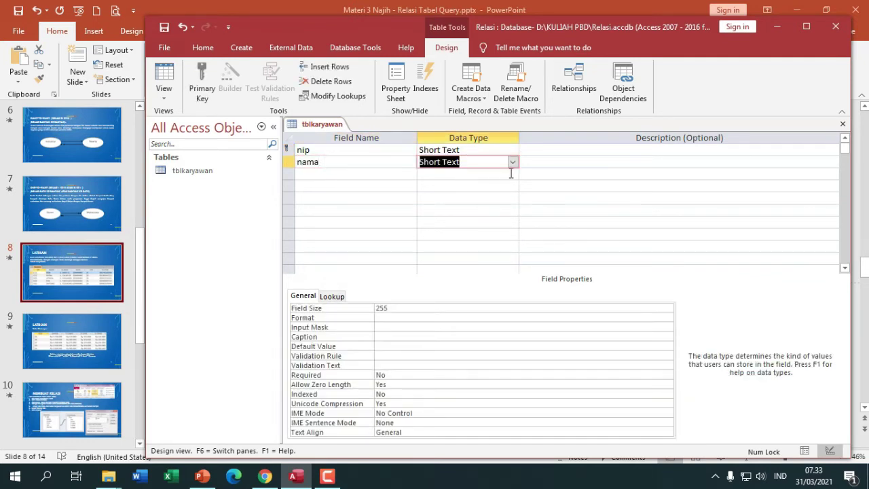
pyautogui.click(394, 316)
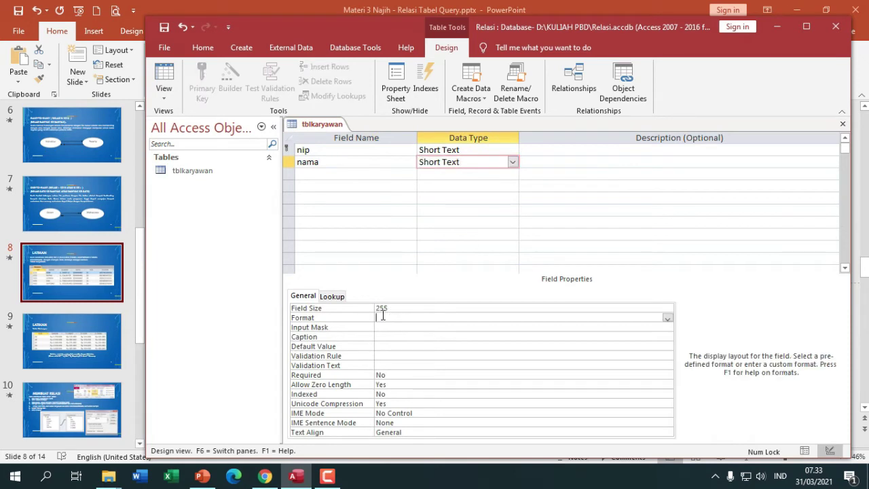
pyautogui.click(367, 309)
pyautogui.write('30')
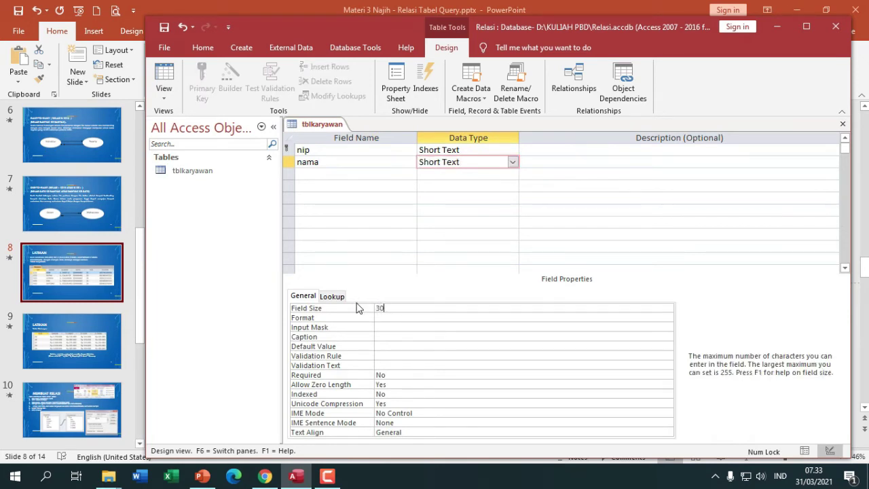
# - Add the alamat field as Short Text with field size 50
pyautogui.click(323, 175)
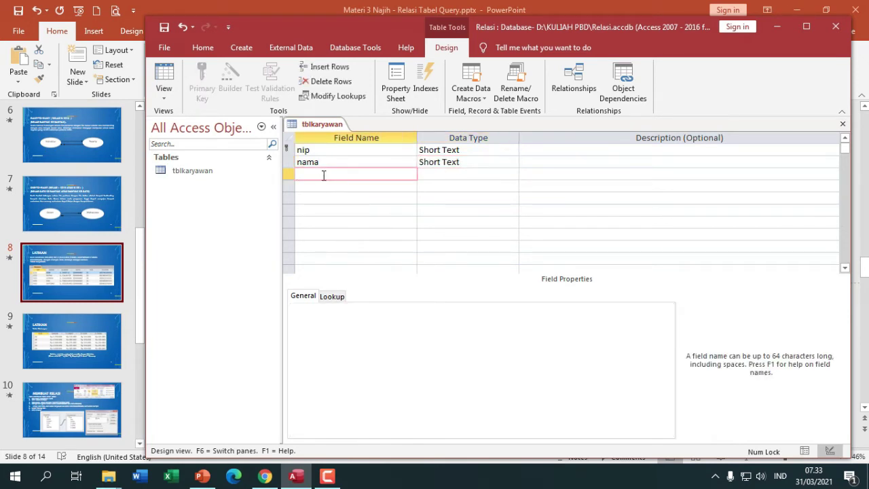
pyautogui.write('alamat')
pyautogui.click(446, 175)
pyautogui.click(401, 308)
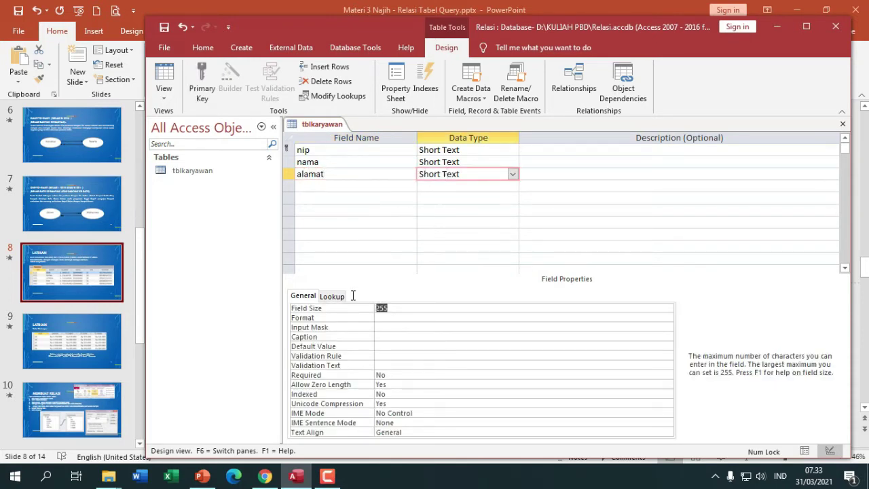
pyautogui.write('50')
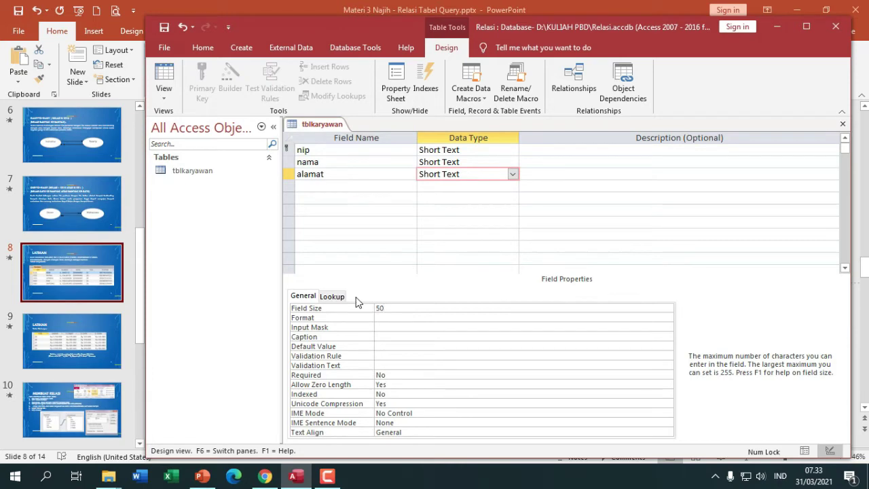
pyautogui.click(112, 294)
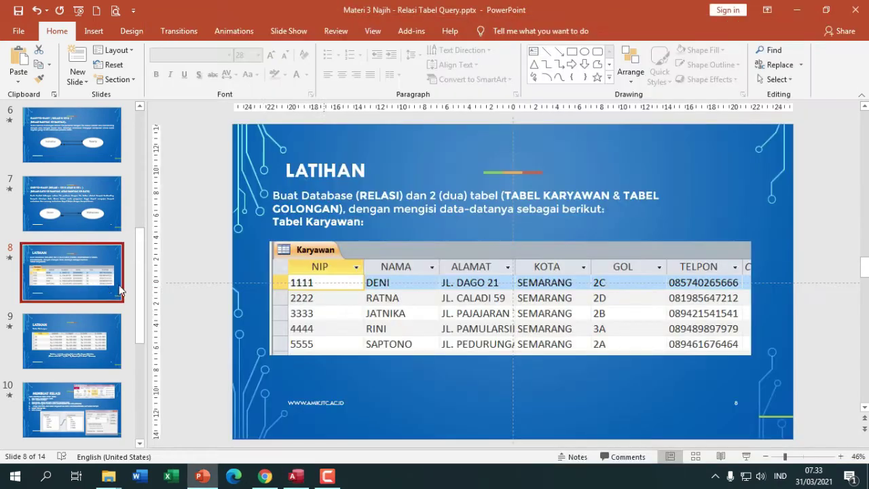
pyautogui.hotkey('alt', 'Tab')
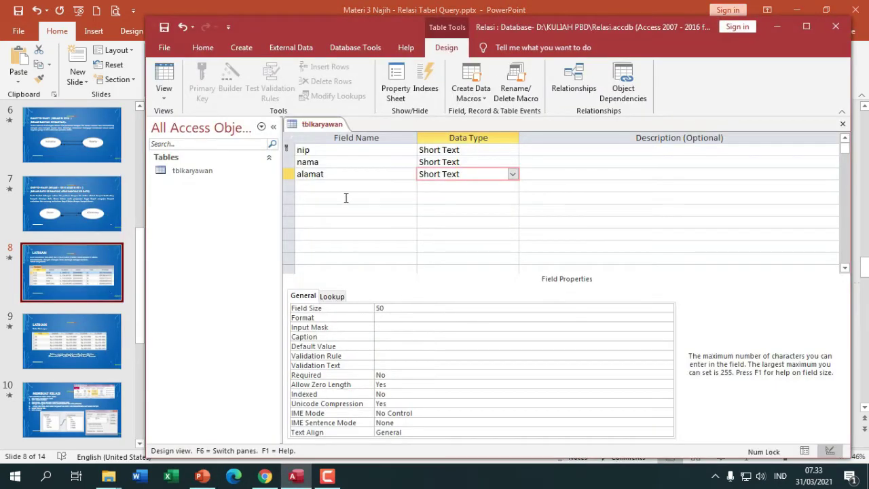
# - Add the kota field as Short Text and set its field size
pyautogui.click(332, 187)
pyautogui.write('kota')
pyautogui.press('Tab')
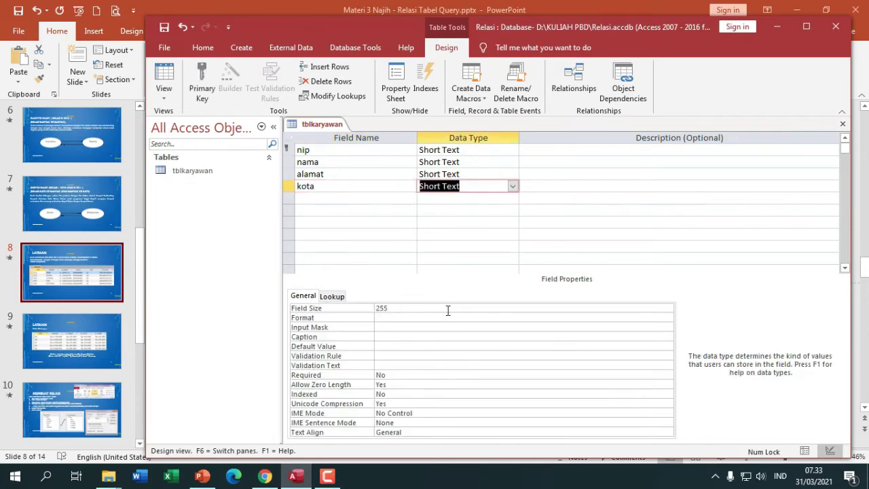
pyautogui.click(364, 306)
pyautogui.write('30')
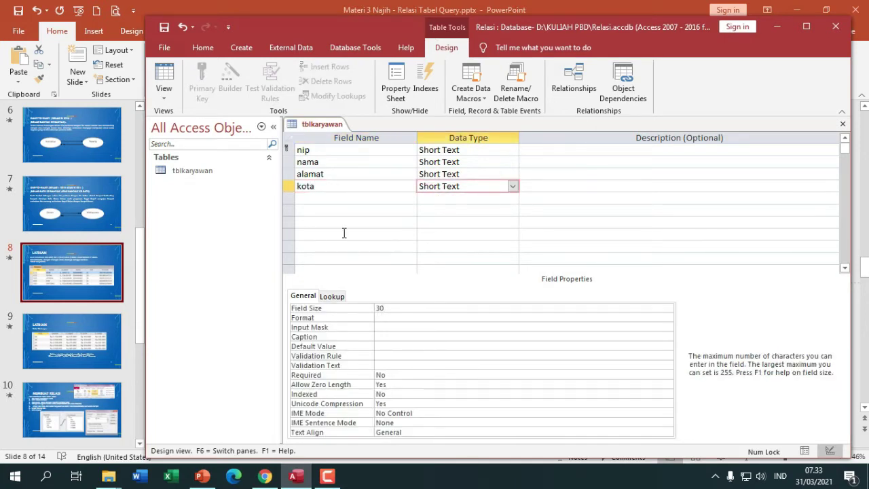
# - Add the gol field, checking the Karyawan and Tabel Golongan slides for its values
pyautogui.click(312, 197)
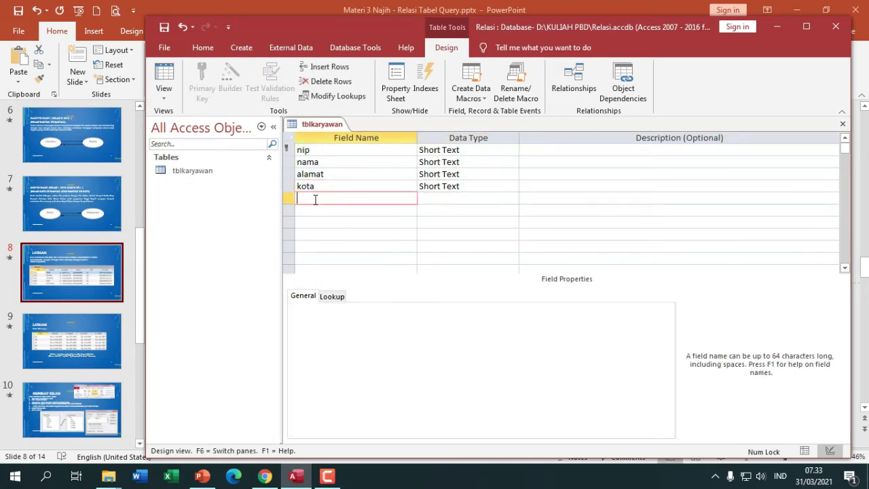
pyautogui.hotkey('alt', 'Tab')
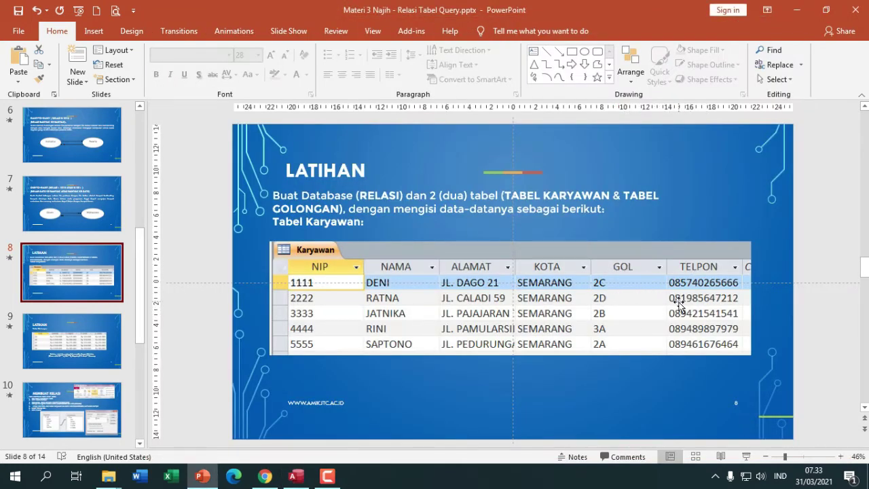
pyautogui.hotkey('alt', 'Tab')
pyautogui.write('gol')
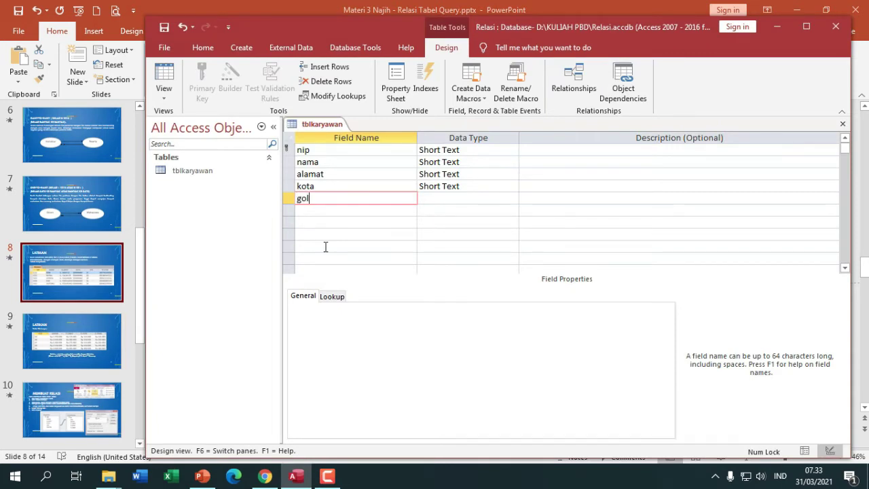
pyautogui.press('Tab')
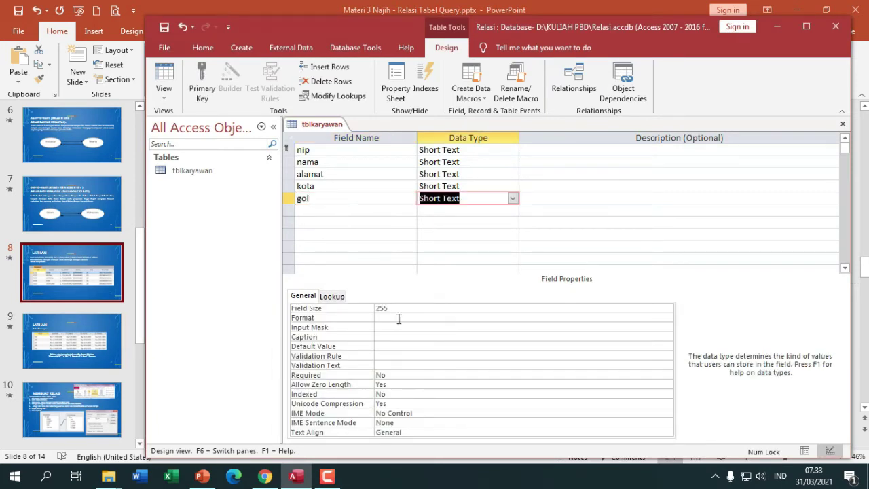
pyautogui.hotkey('alt', 'Tab')
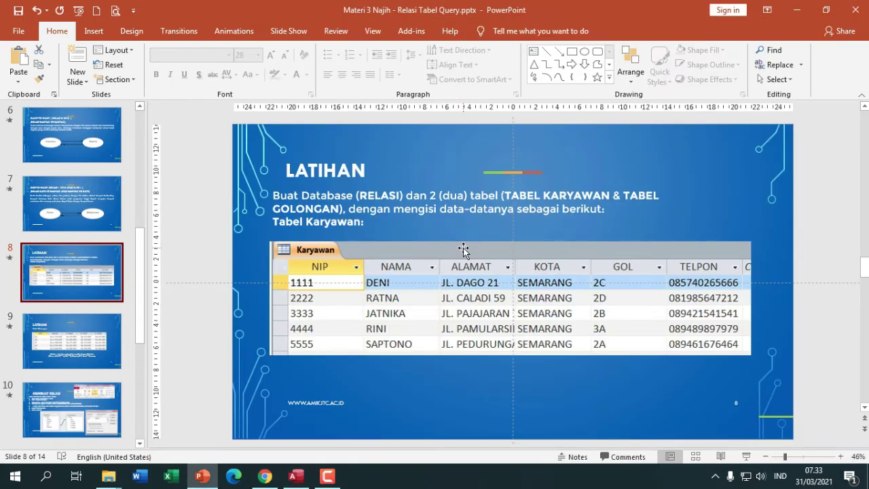
pyautogui.hotkey('alt', 'Tab')
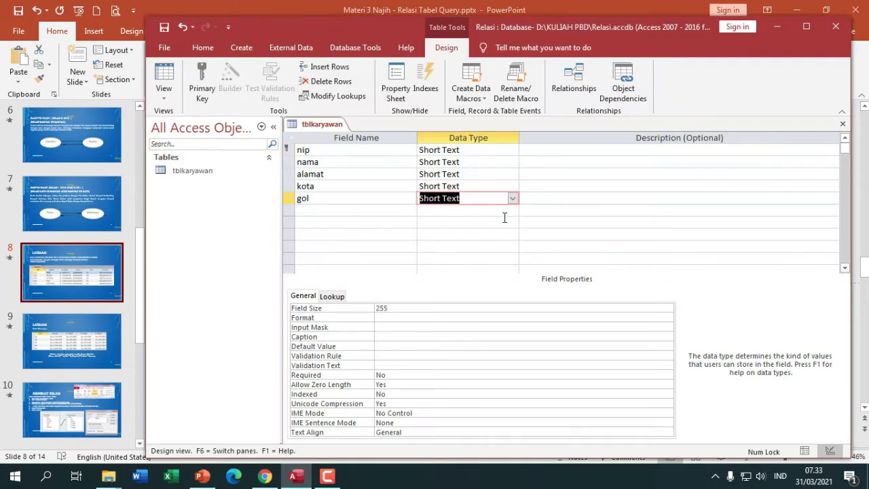
pyautogui.hotkey('alt', 'Tab')
pyautogui.click(89, 329)
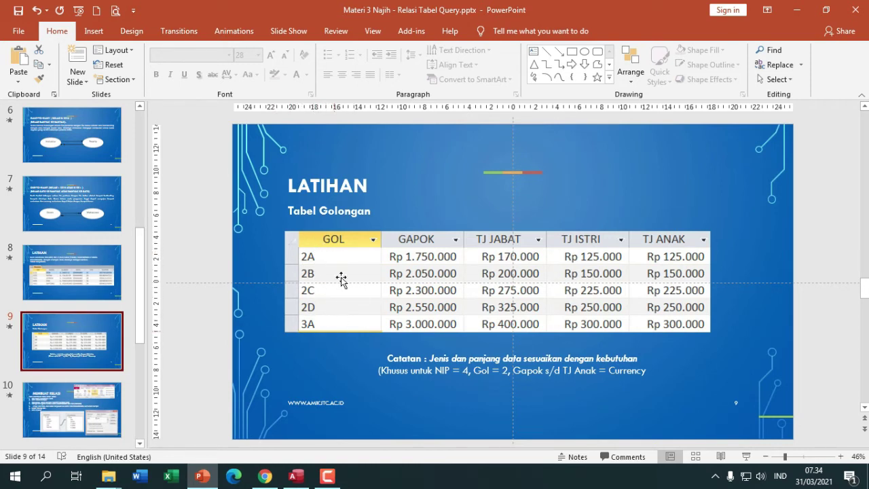
pyautogui.click(79, 294)
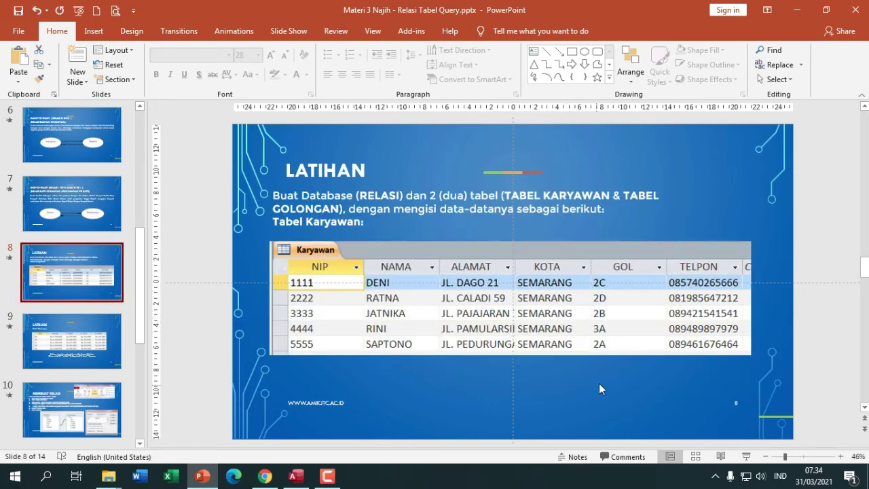
pyautogui.hotkey('alt', 'Tab')
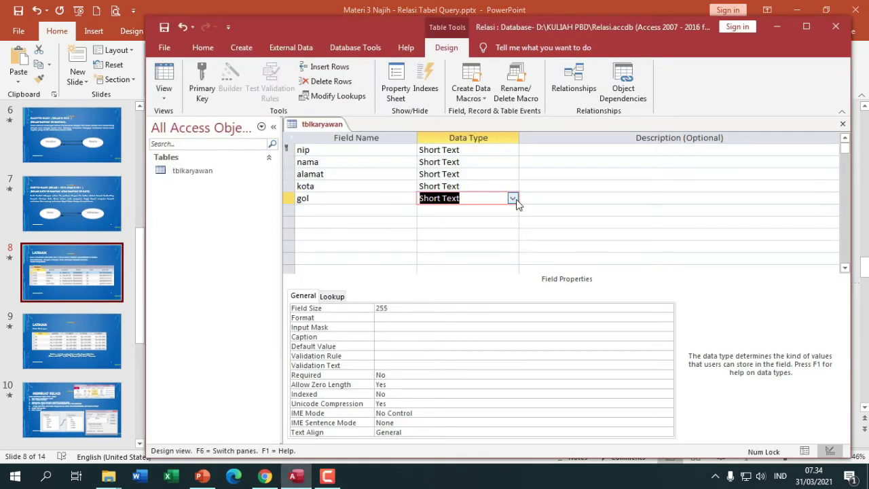
# - Start the Lookup Wizard for gol, choosing to type the values yourself
pyautogui.click(513, 198)
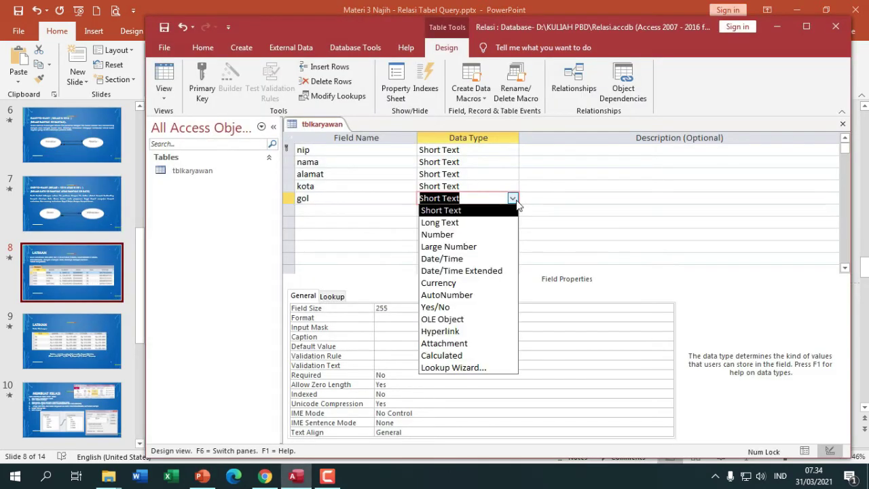
pyautogui.click(479, 368)
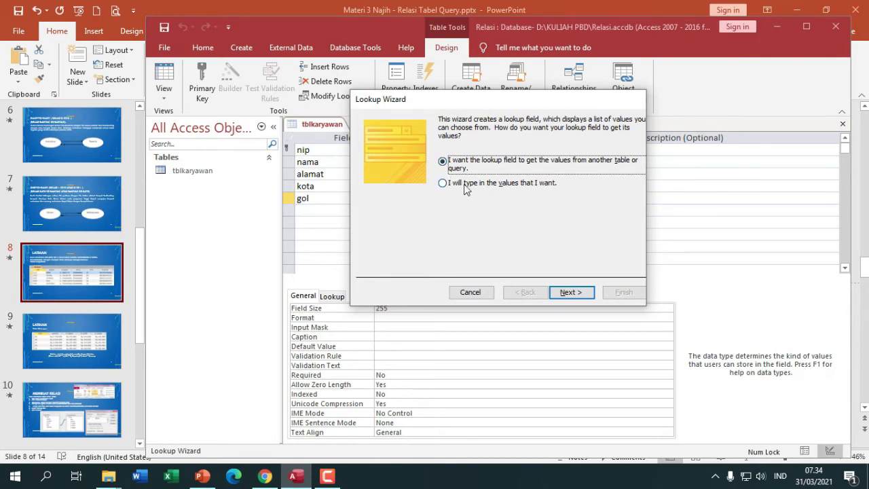
pyautogui.click(483, 187)
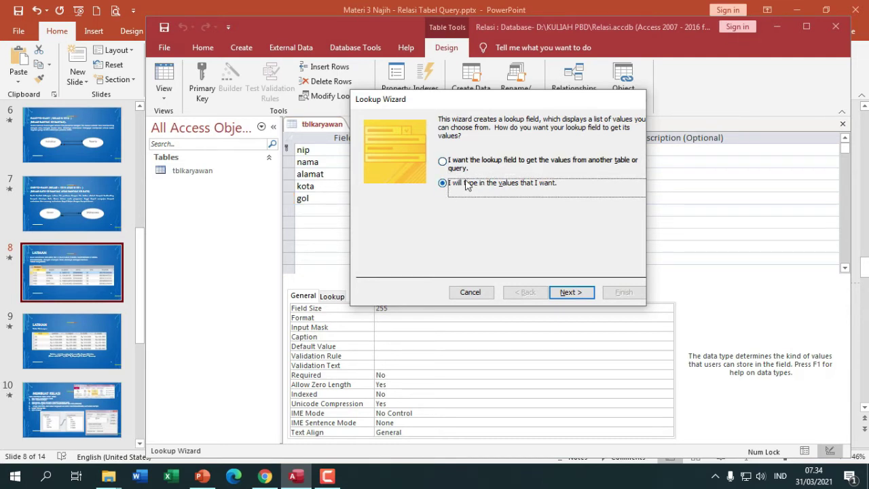
pyautogui.click(589, 292)
# - Enter the lookup values 2A, 2B, 2C, 2D and 3A in Col1
pyautogui.click(409, 195)
pyautogui.press('capslock')
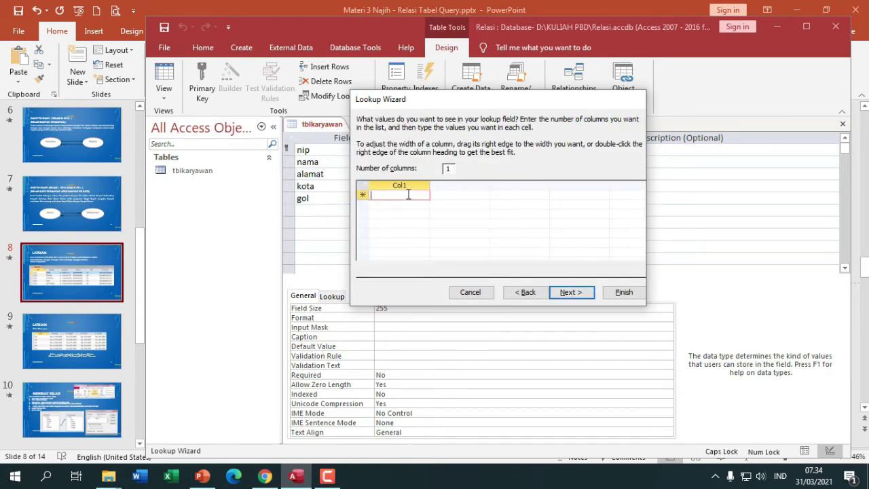
pyautogui.write('2A')
pyautogui.press('Return')
pyautogui.write('2')
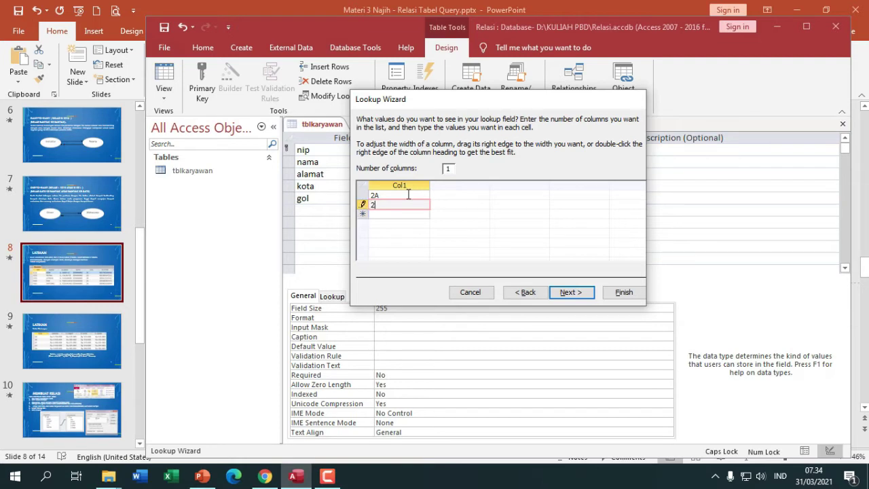
pyautogui.write('B')
pyautogui.press('Return')
pyautogui.write('SC')
pyautogui.press('Return')
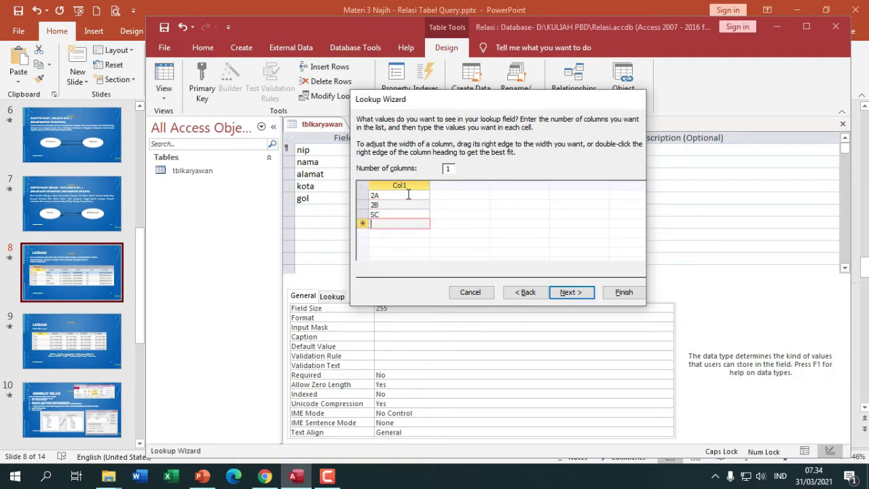
pyautogui.click(360, 215)
pyautogui.write('2C')
pyautogui.press('Return')
pyautogui.write('2D')
pyautogui.press('Return')
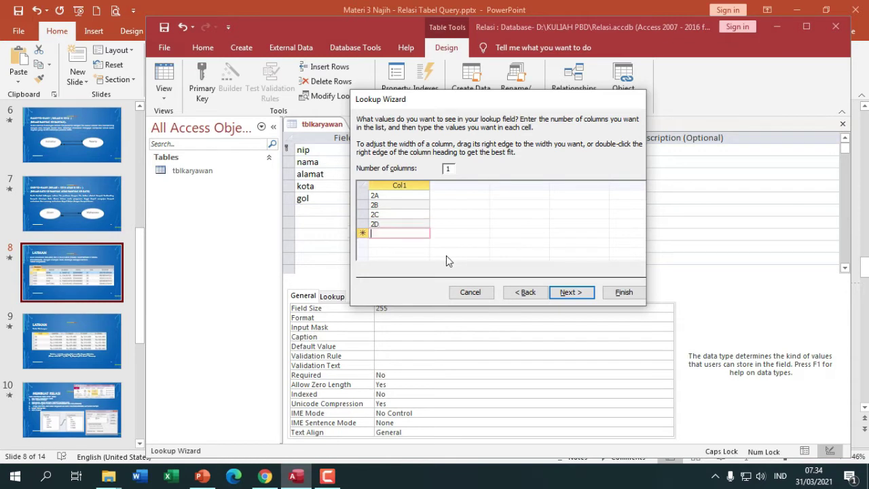
pyautogui.write('3')
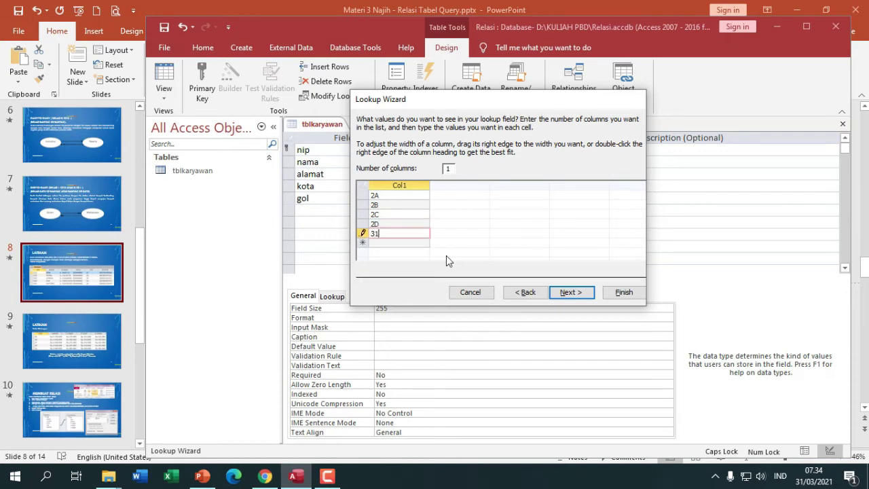
pyautogui.write('A')
# - Verify the grades against the Tabel Golongan slide and finish the lookup wizard
pyautogui.hotkey('alt', 'Tab')
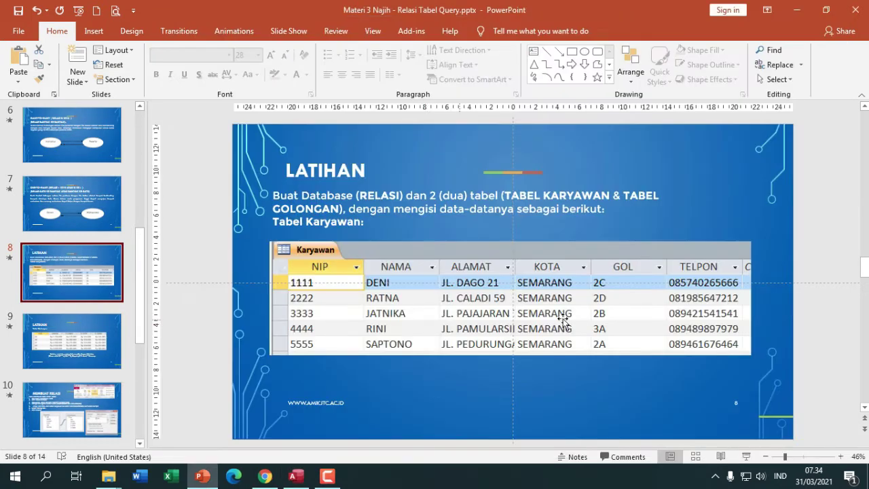
pyautogui.click(64, 361)
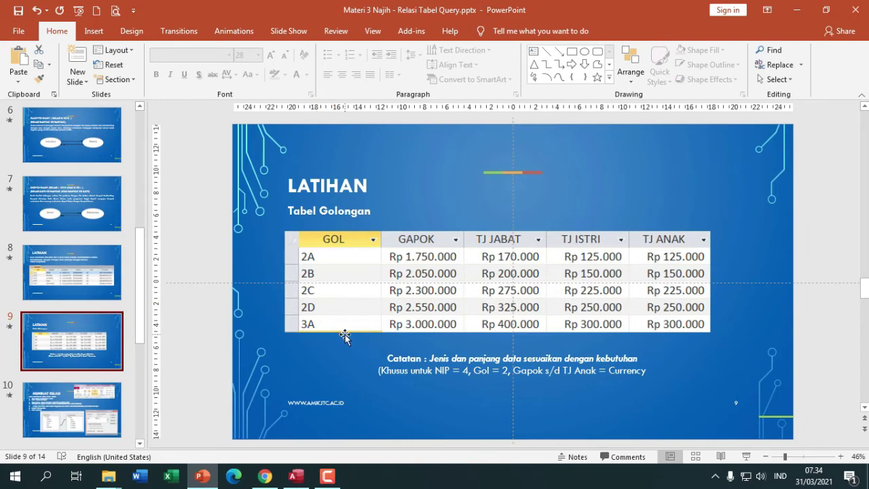
pyautogui.hotkey('alt', 'Tab')
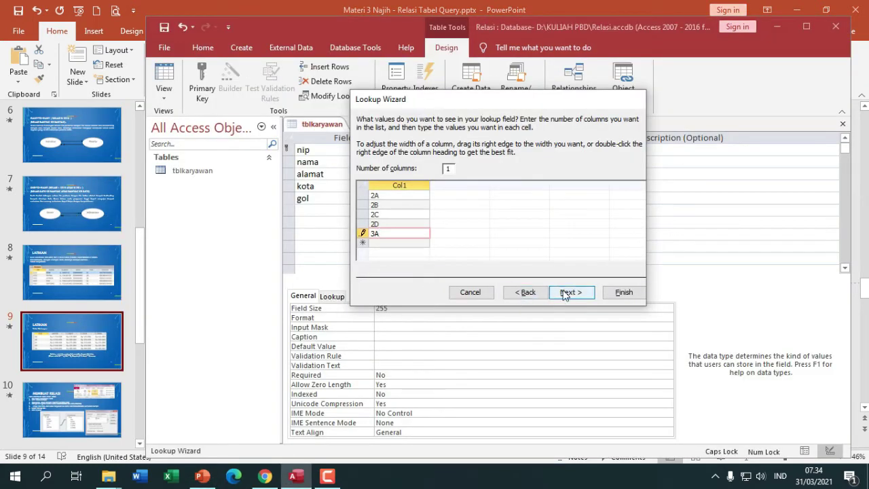
pyautogui.click(563, 293)
pyautogui.click(617, 292)
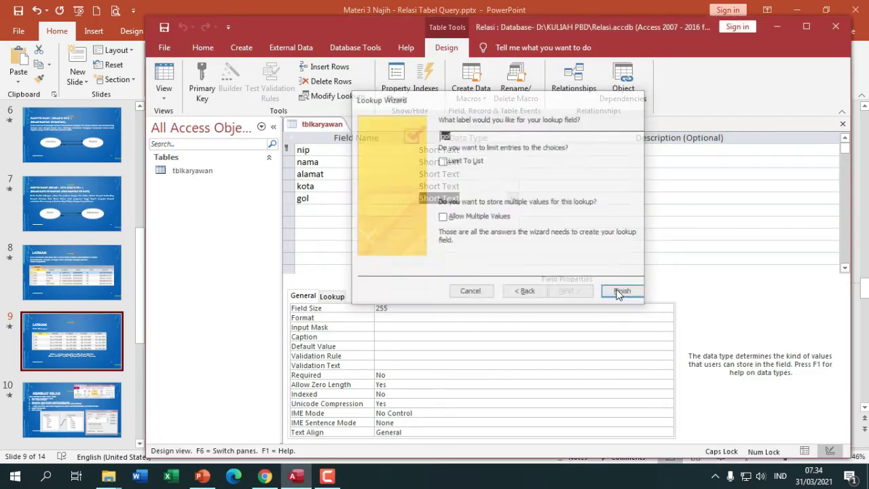
# - Set the gol field size to 2
pyautogui.click(424, 307)
pyautogui.write('2')
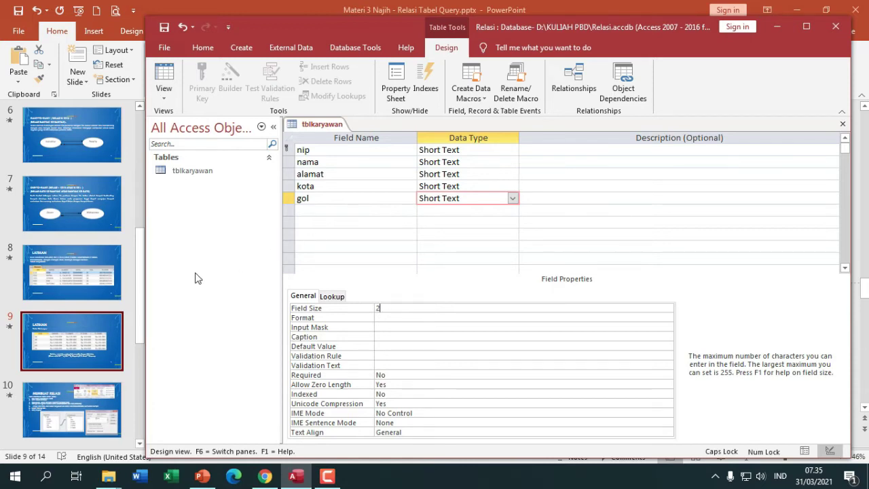
pyautogui.click(107, 301)
pyautogui.click(107, 275)
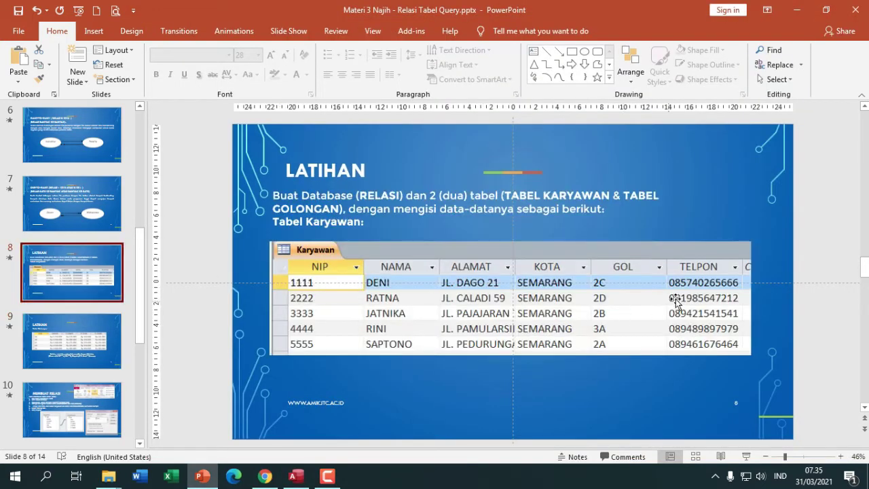
pyautogui.hotkey('alt', 'Tab')
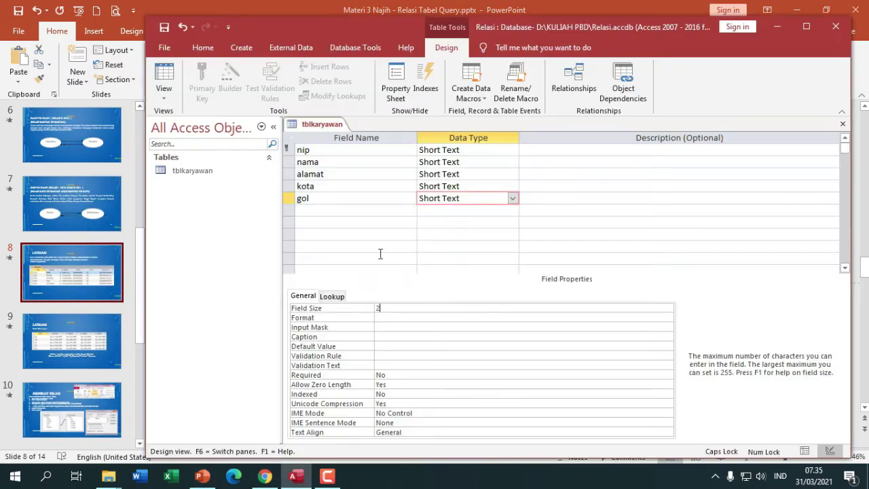
# - Add a new telepon field below gol
pyautogui.click(351, 211)
pyautogui.write('TEL')
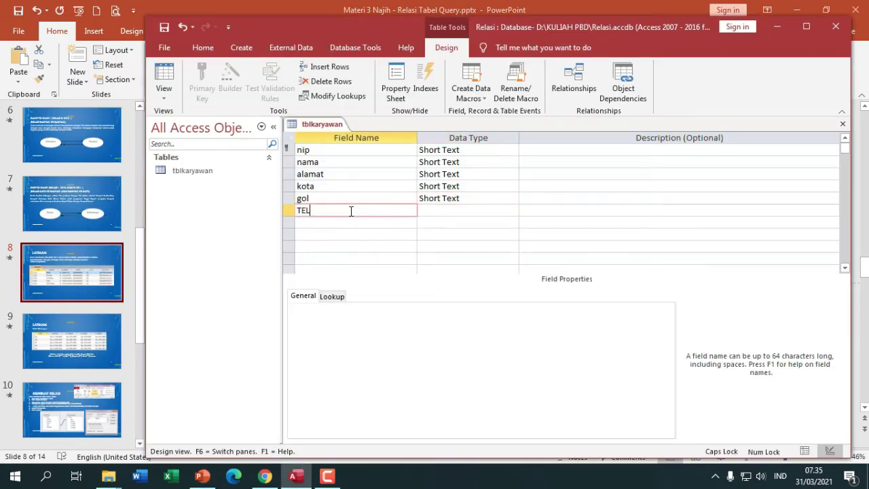
pyautogui.press('BackSpace')
pyautogui.press('capslock')
pyautogui.write('telepon')
# - Save tblkaryawan and switch it to Datasheet View
pyautogui.rightClick(314, 127)
pyautogui.click(329, 138)
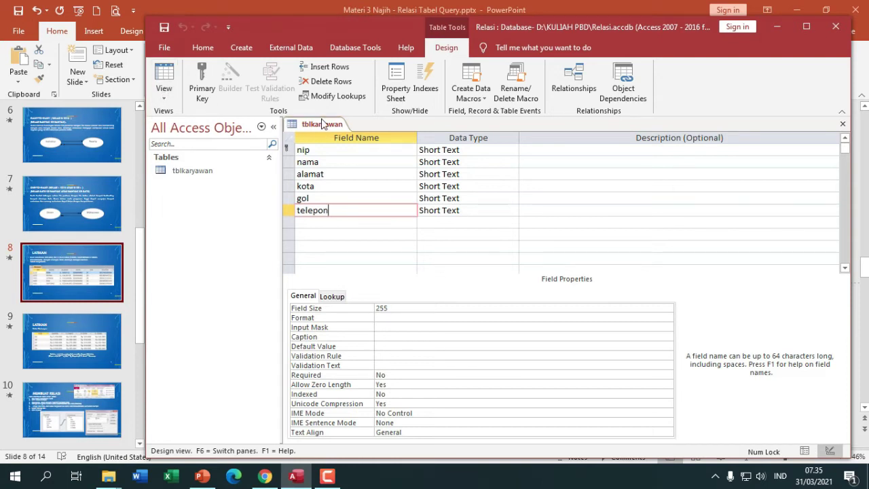
pyautogui.rightClick(323, 124)
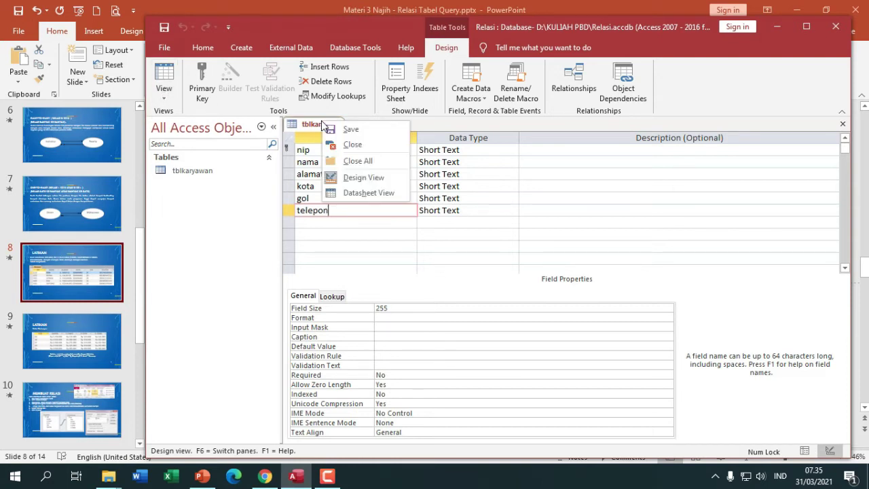
pyautogui.click(353, 193)
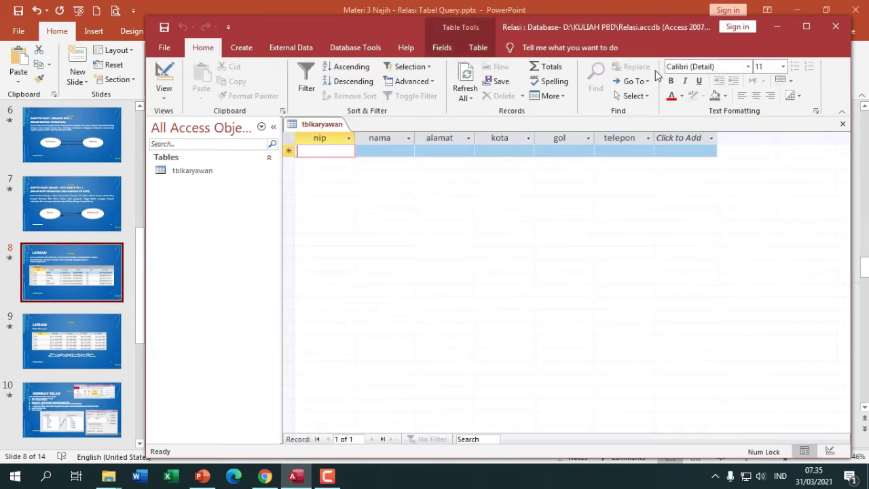
# - Place Access beside the slides; enter the first record: nip 11, name, address, kota semarang
pyautogui.moveTo(608, 27); pyautogui.dragTo(557, 21)
pyautogui.moveTo(796, 446); pyautogui.dragTo(850, 236)
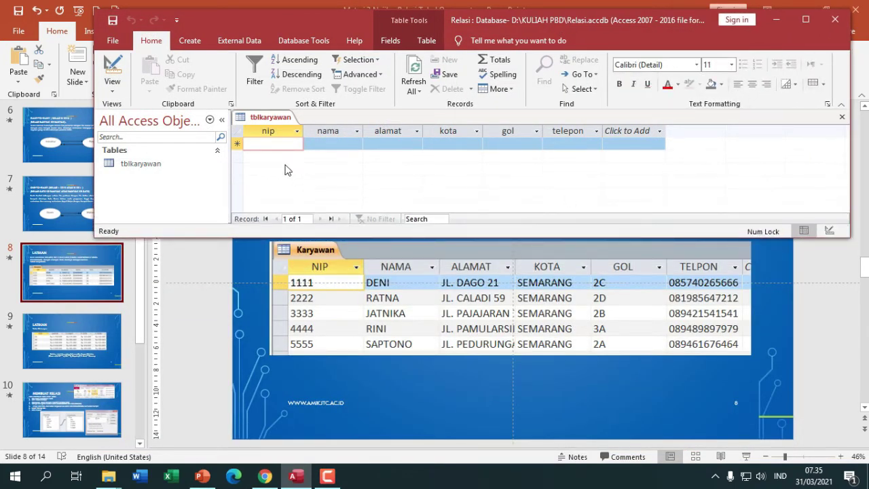
pyautogui.click(260, 134)
pyautogui.click(269, 144)
pyautogui.write('1111')
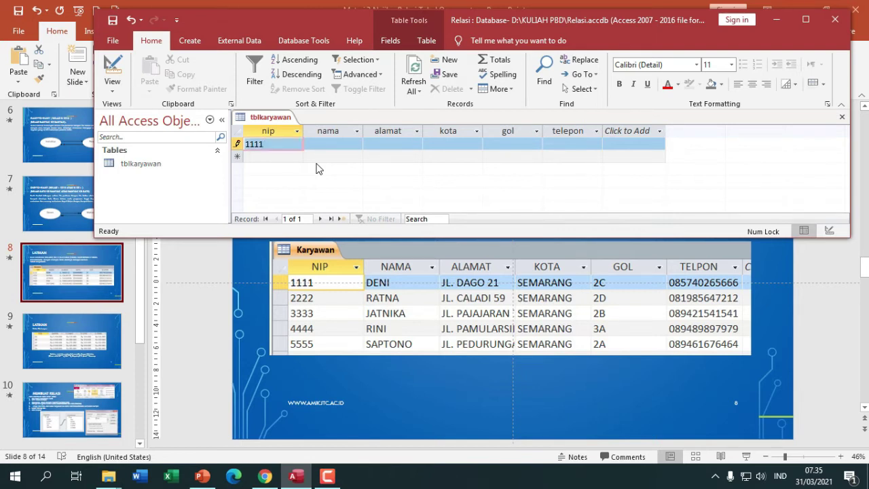
pyautogui.press('Tab')
pyautogui.write('deni')
pyautogui.press('Tab')
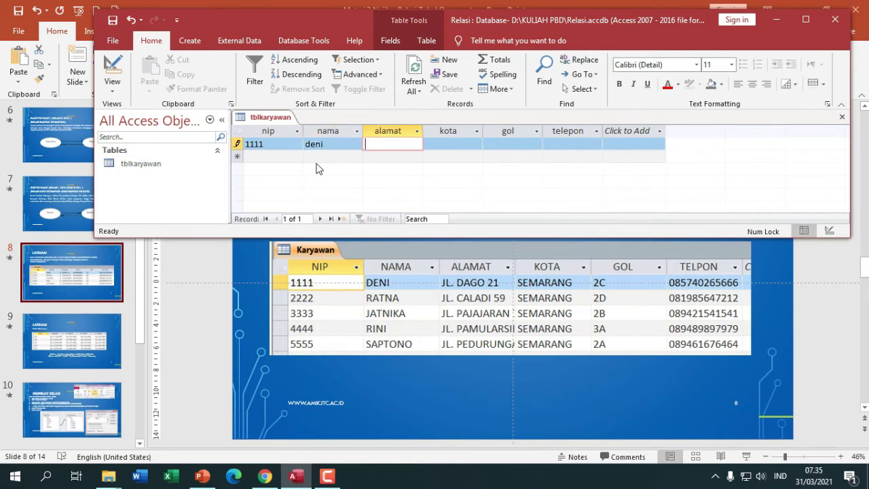
pyautogui.write('jl dago')
pyautogui.press('Tab')
pyautogui.write('semarang')
# - Give the first record gol 2C and enter its phone number
pyautogui.press('Tab')
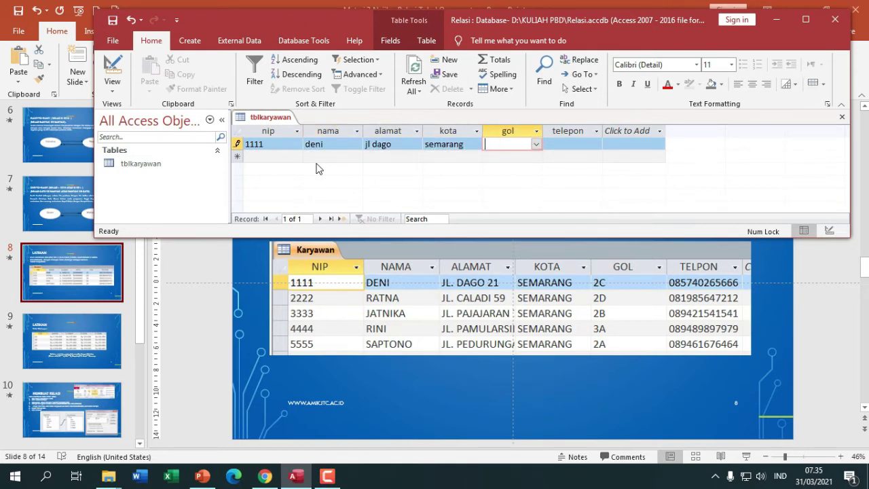
pyautogui.click(537, 144)
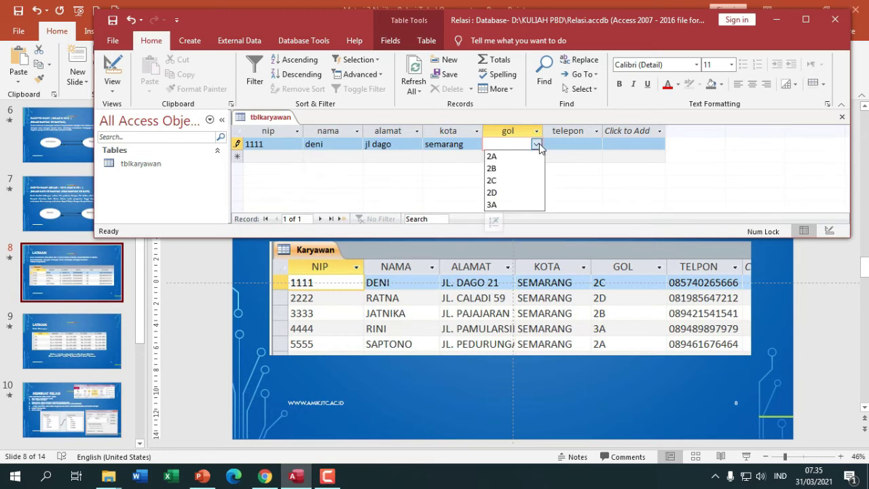
pyautogui.click(521, 180)
pyautogui.press('Tab')
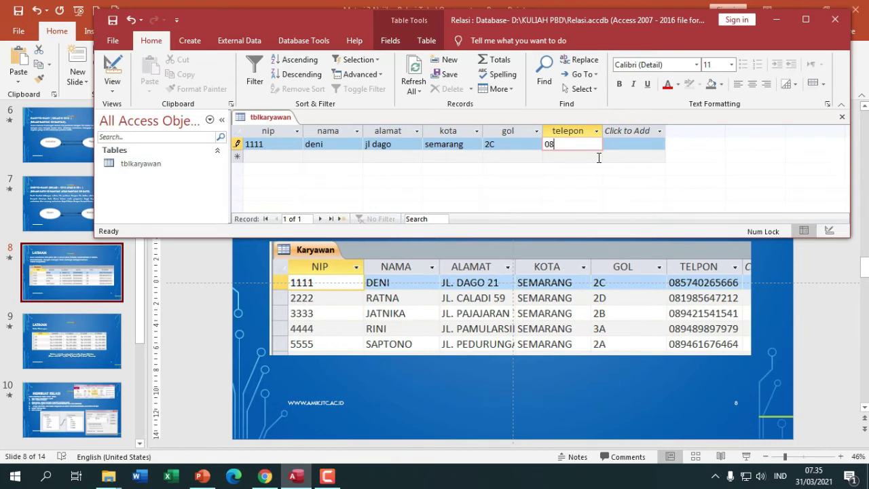
# - Enter the second record (nip 2222, name, kota semarang, gol 2D) and save tblkaryawan
pyautogui.click(250, 157)
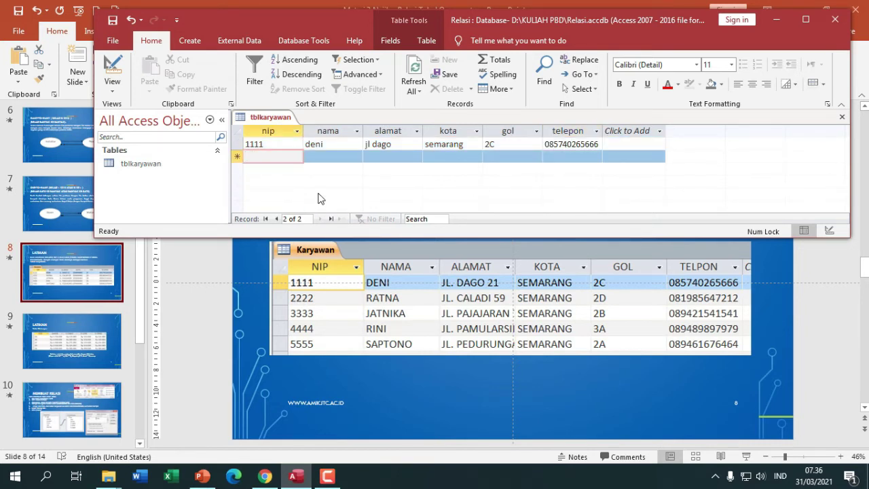
pyautogui.write('2222')
pyautogui.press('Tab')
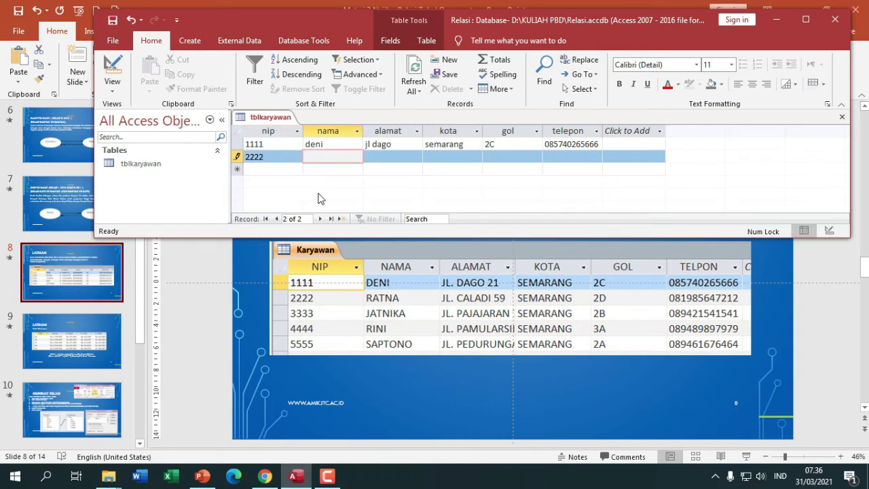
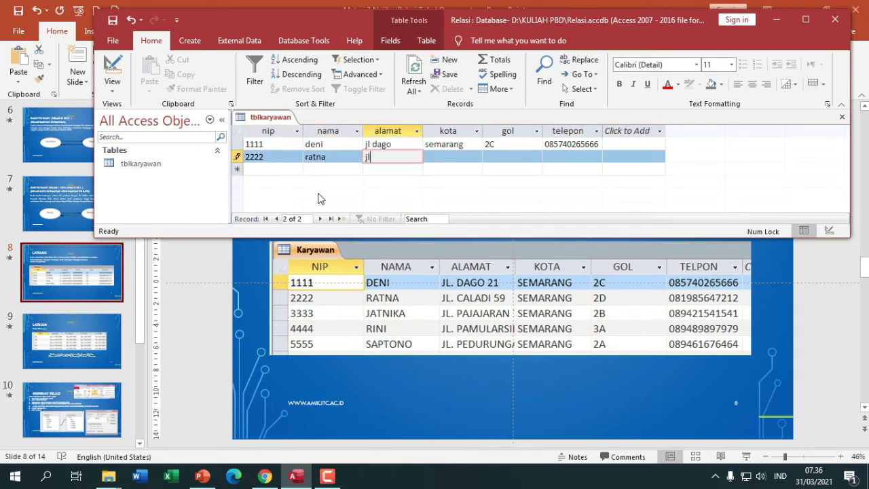
pyautogui.press('Tab')
pyautogui.write('semarang')
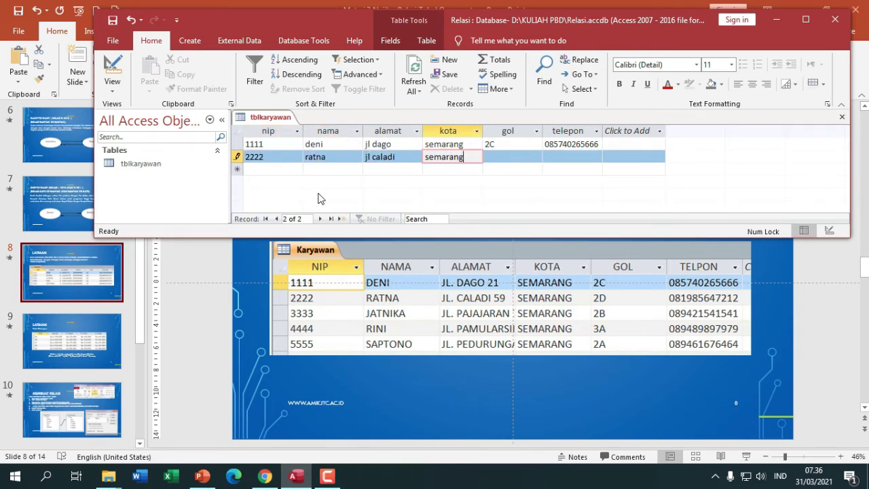
pyautogui.press('Tab')
pyautogui.click(536, 157)
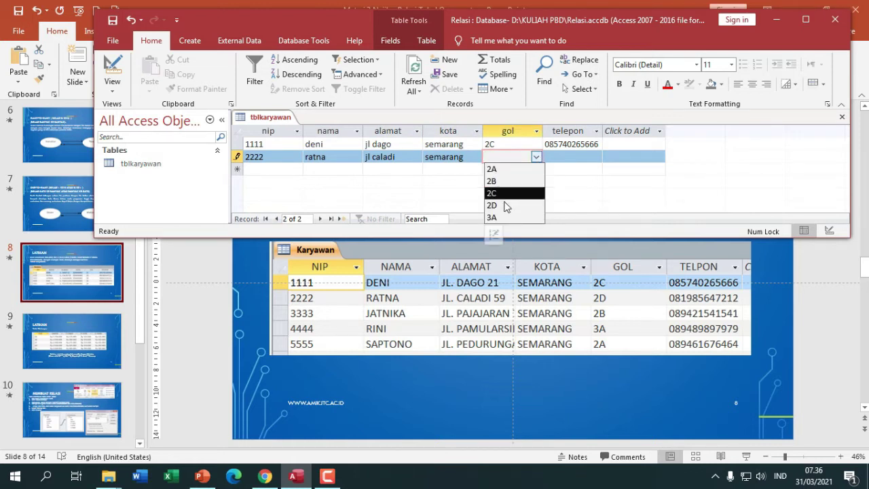
pyautogui.click(506, 203)
pyautogui.press('Tab')
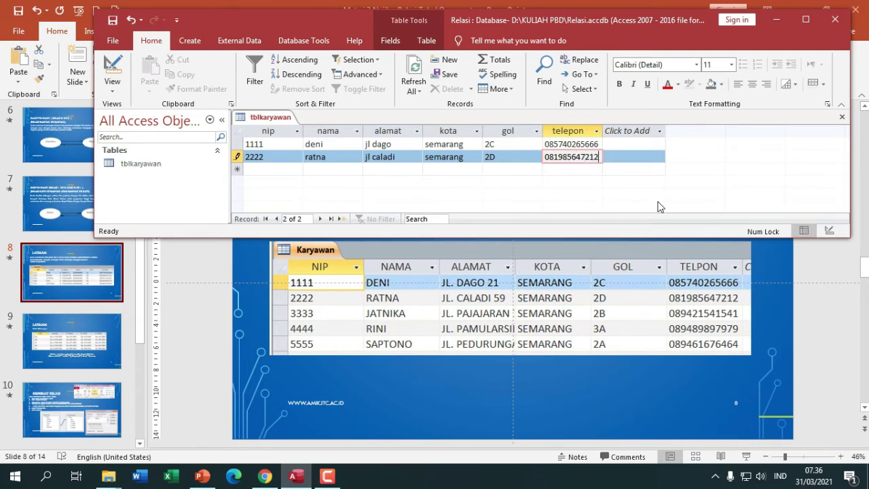
pyautogui.rightClick(262, 121)
pyautogui.click(266, 127)
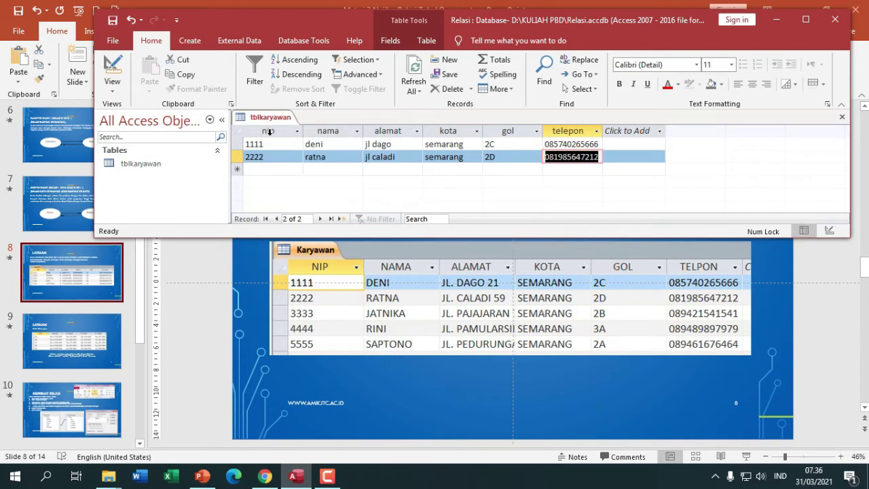
# - Check the Tabel Golongan slide in the PowerPoint presentation for the table layout
pyautogui.click(104, 349)
pyautogui.click(104, 349)
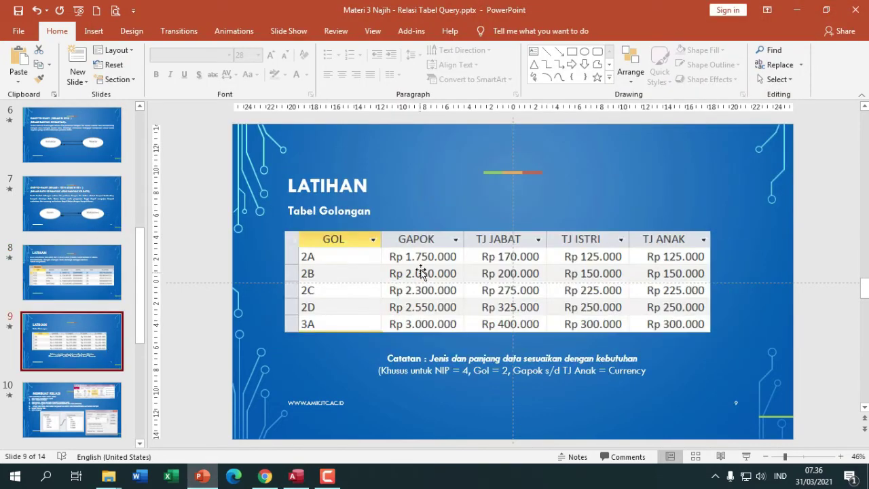
pyautogui.hotkey('alt', 'Tab')
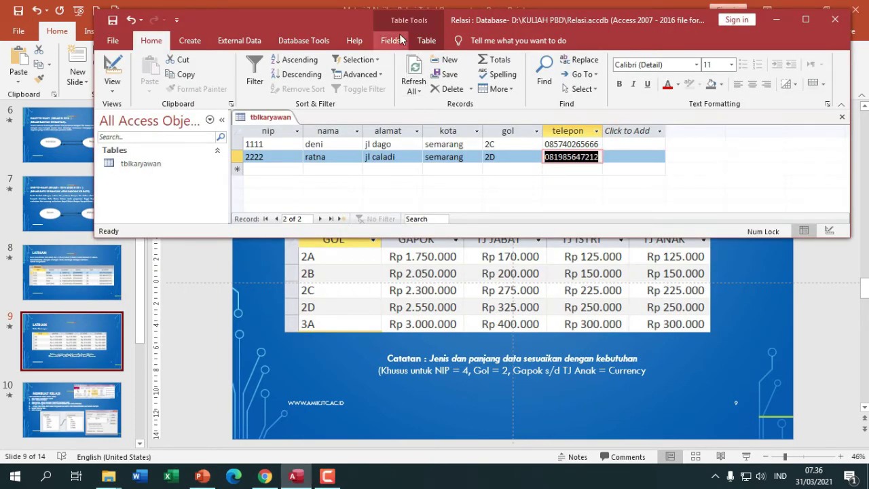
pyautogui.click(468, 276)
pyautogui.press('pageup')
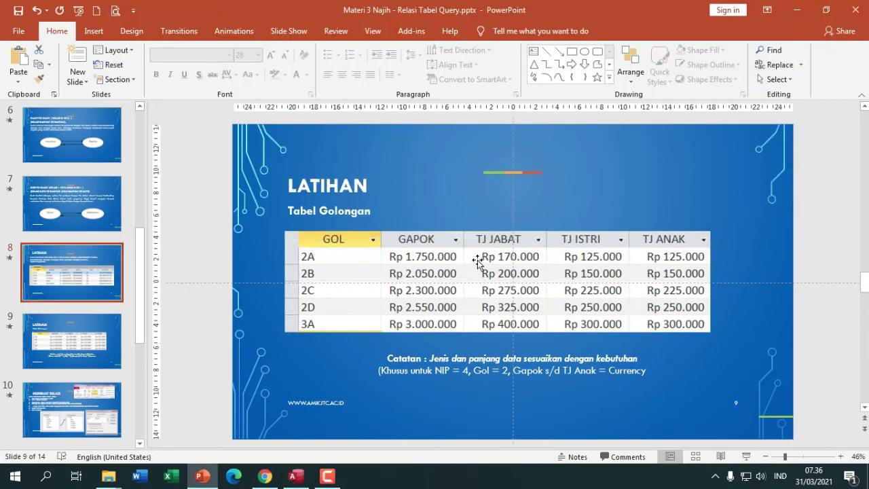
pyautogui.press('pagedown')
pyautogui.moveTo(455, 272); pyautogui.dragTo(493, 280)
pyautogui.hotkey('alt', 'Tab')
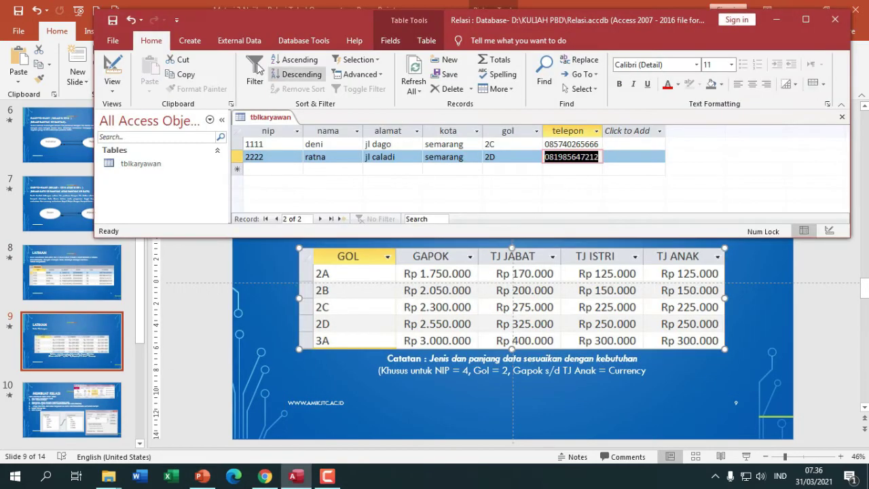
# - Start a new table in Design View with a gol Short Text field of size 2
pyautogui.click(191, 41)
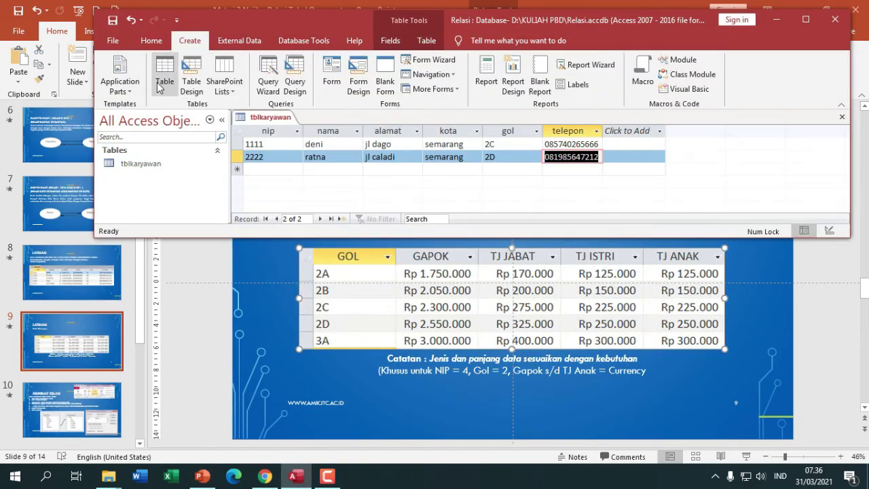
pyautogui.click(191, 95)
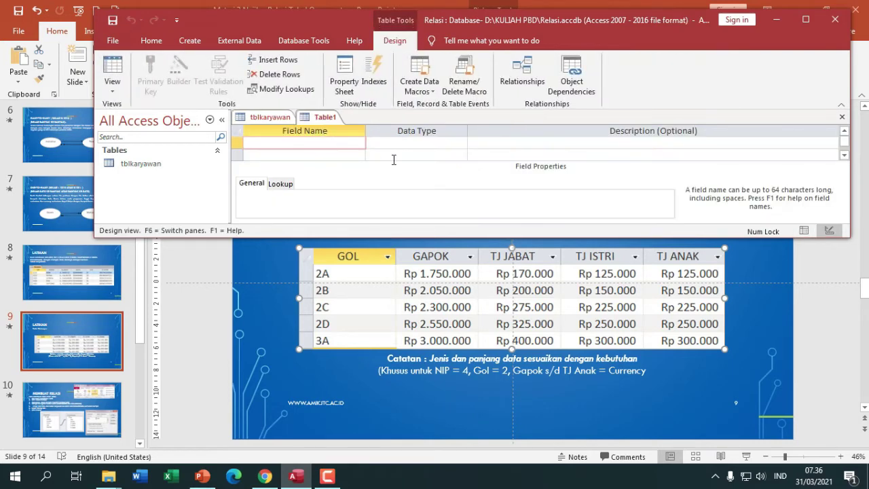
pyautogui.write('gol')
pyautogui.press('Tab')
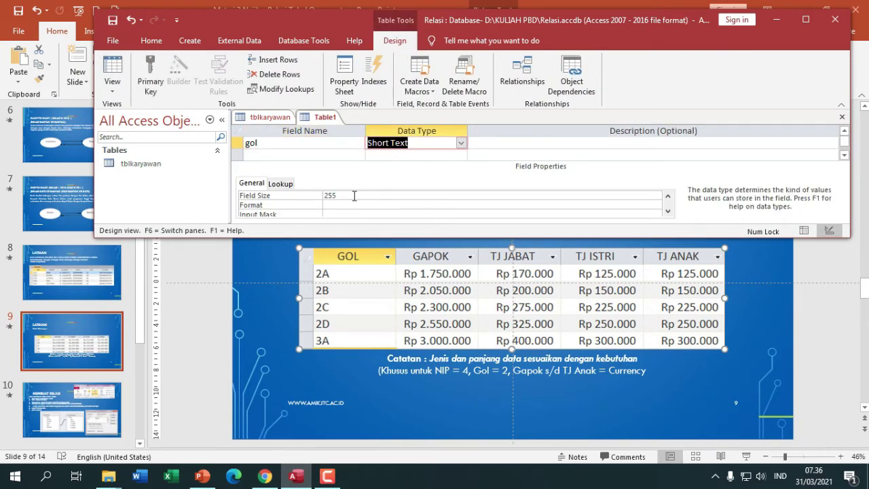
pyautogui.click(354, 195)
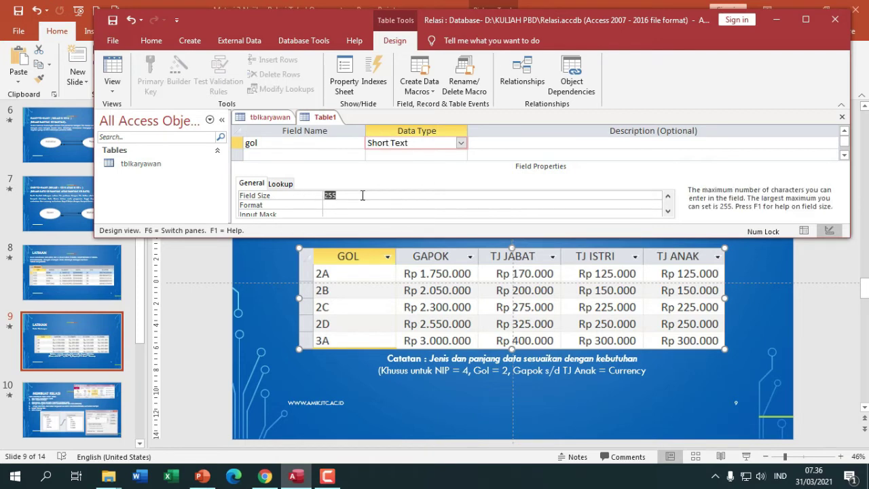
# - Add gapok and tjjabat as Currency fields
pyautogui.click(283, 155)
pyautogui.write('gapok')
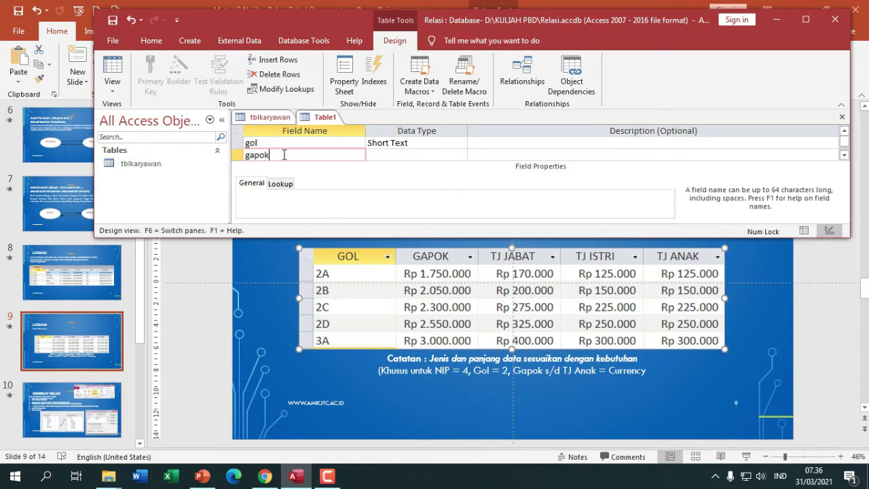
pyautogui.press('Tab')
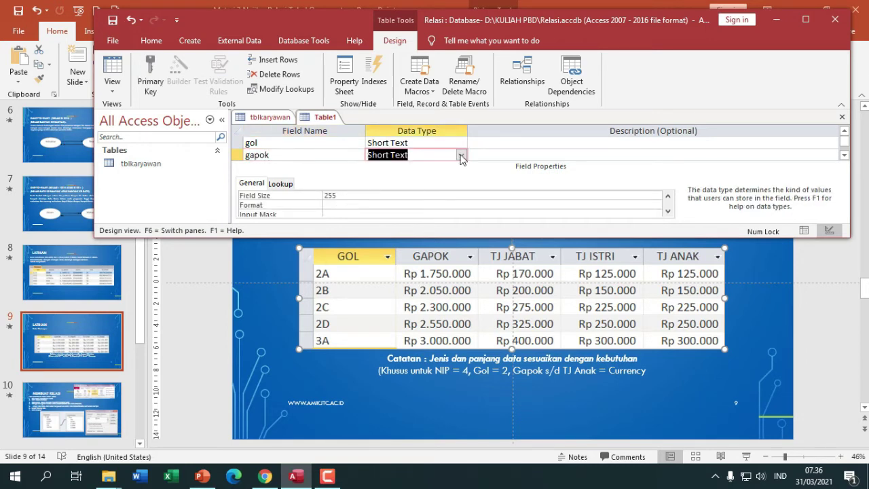
pyautogui.click(461, 156)
pyautogui.click(387, 240)
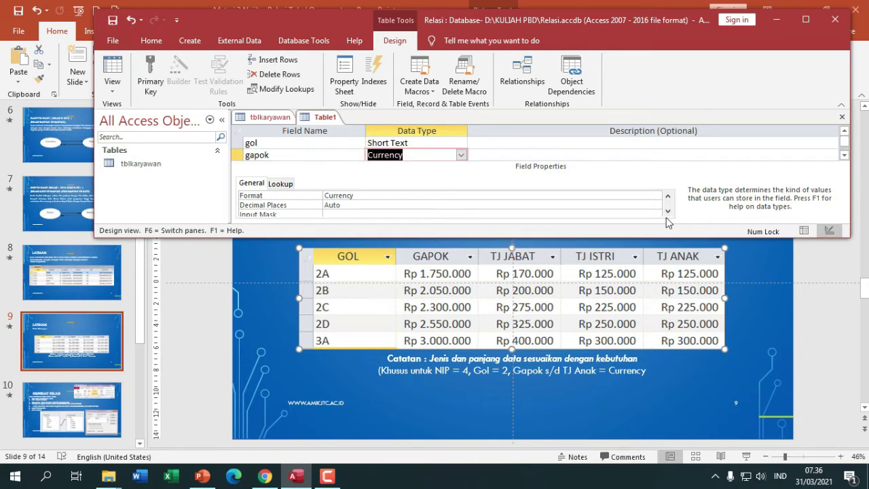
pyautogui.moveTo(643, 241); pyautogui.dragTo(644, 253)
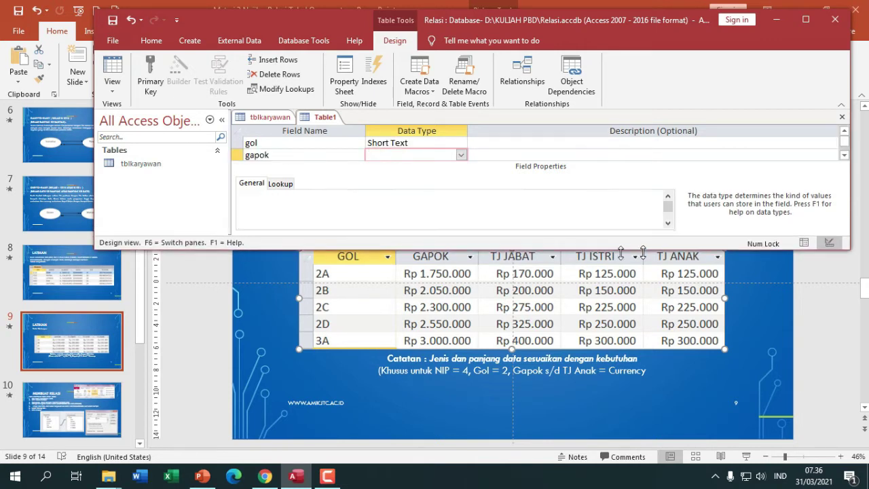
pyautogui.click(297, 160)
pyautogui.press('Down')
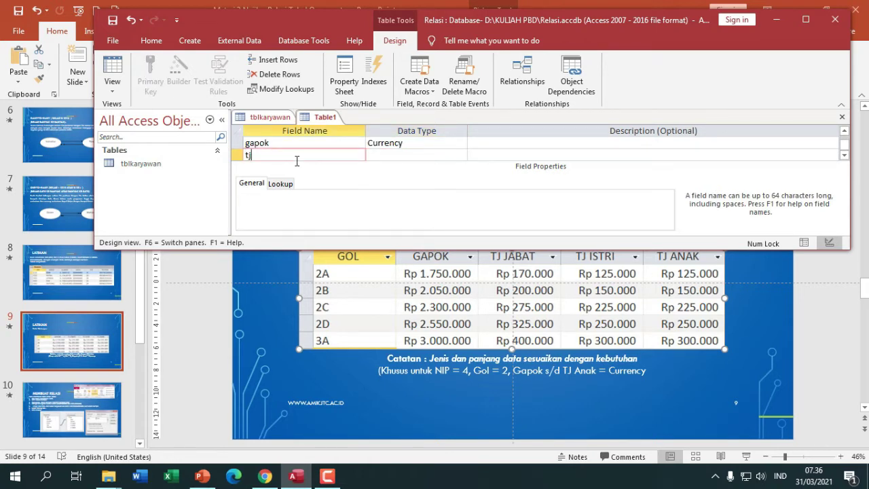
pyautogui.write('tjjabat')
pyautogui.press('Tab')
pyautogui.write('c')
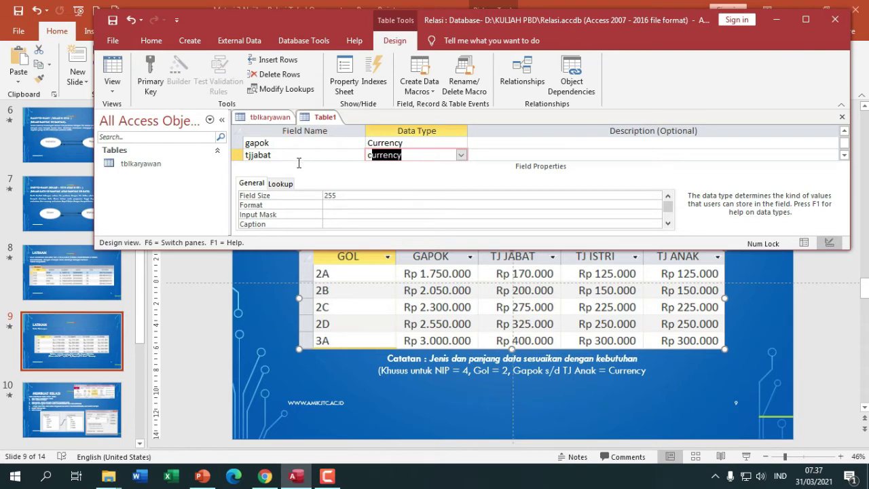
pyautogui.click(293, 156)
# - Add tjistri and tjanak as Currency fields and begin saving the table
pyautogui.press('Down')
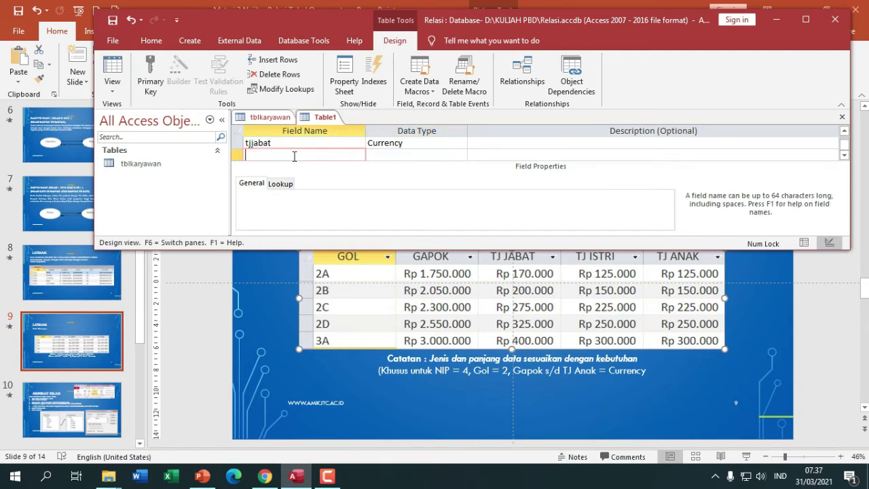
pyautogui.write('tjistri')
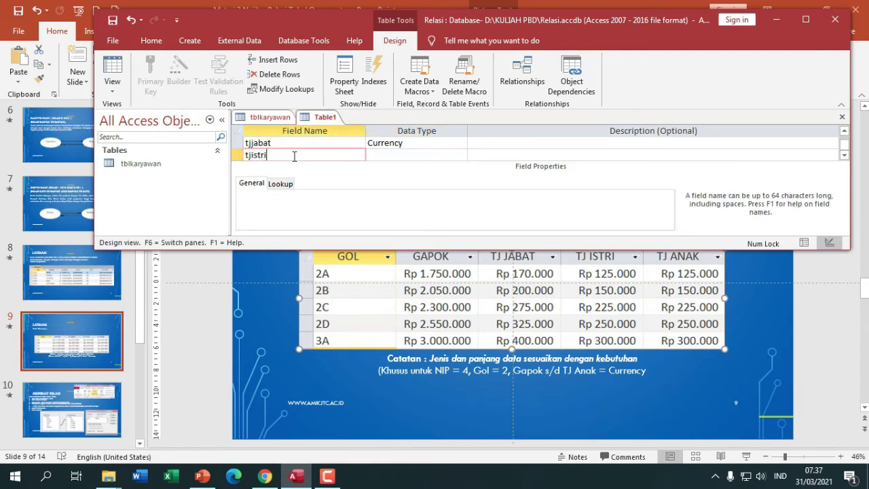
pyautogui.press('Tab')
pyautogui.write('c')
pyautogui.press('Down')
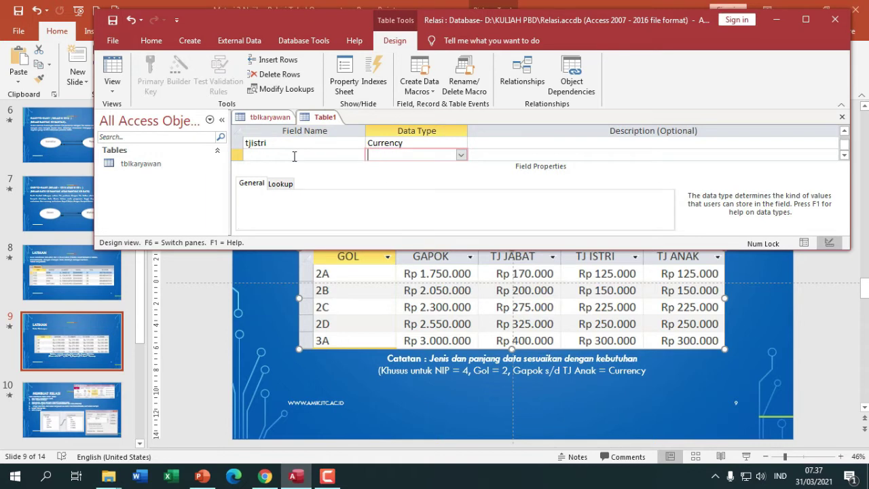
pyautogui.click(294, 156)
pyautogui.write('tjanak')
pyautogui.press('Tab')
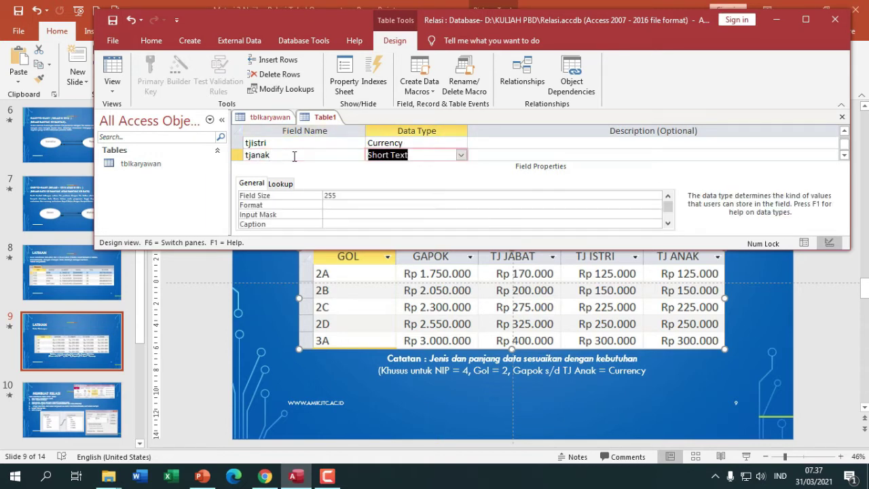
pyautogui.write('currency')
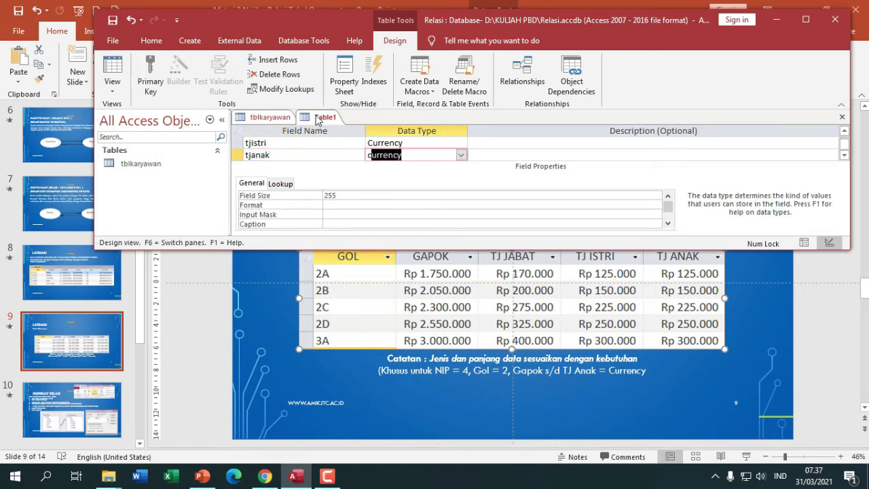
pyautogui.rightClick(322, 117)
pyautogui.click(334, 123)
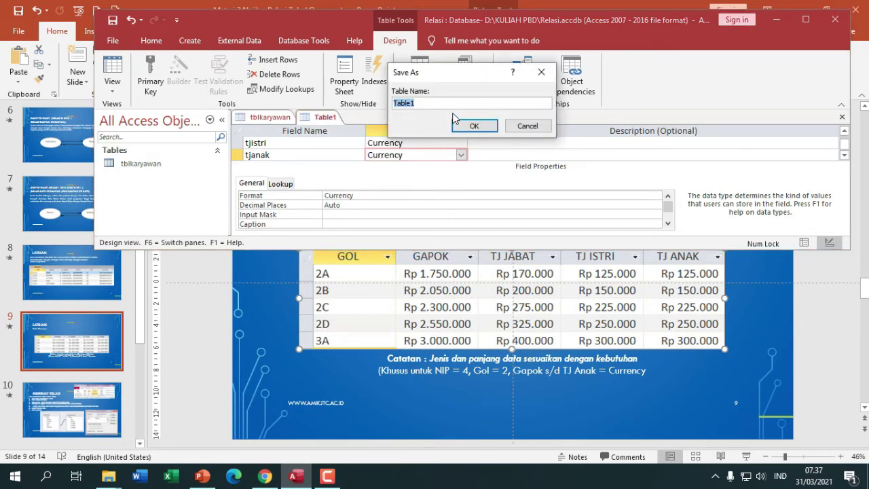
# - Save the table as tblgol, delete the auto-added ID field and make gol the primary key
pyautogui.write('tblgol')
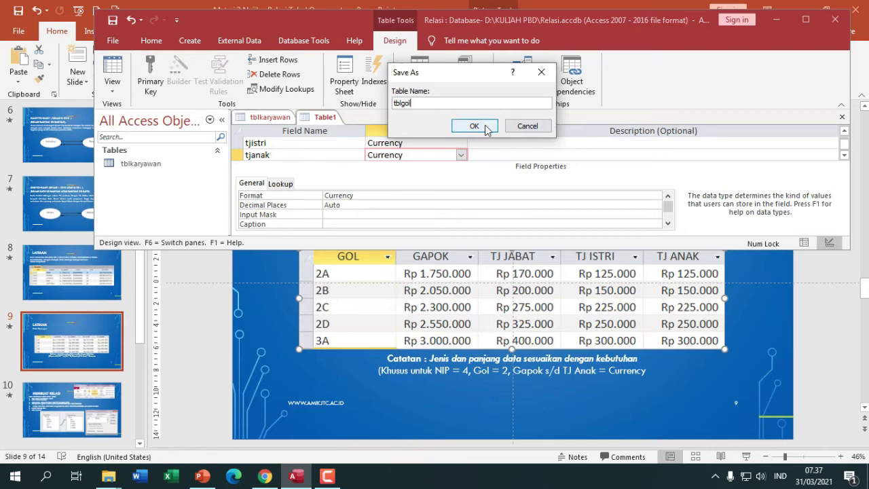
pyautogui.click(488, 129)
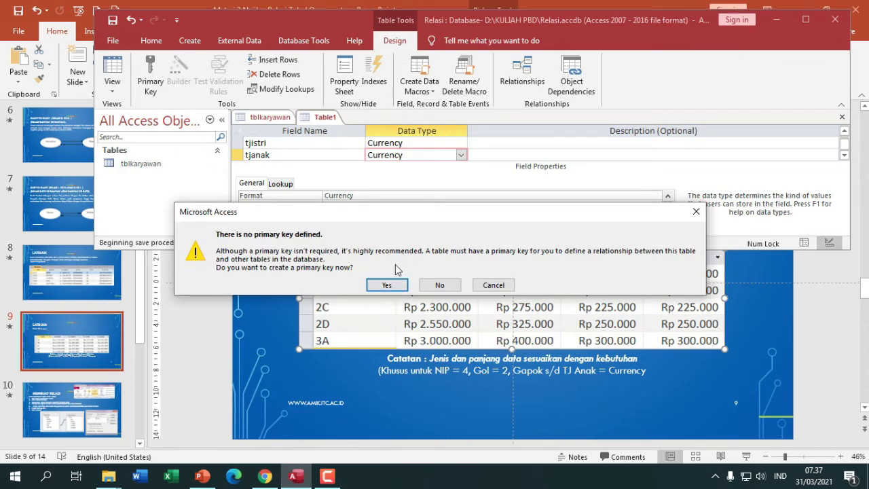
pyautogui.click(387, 285)
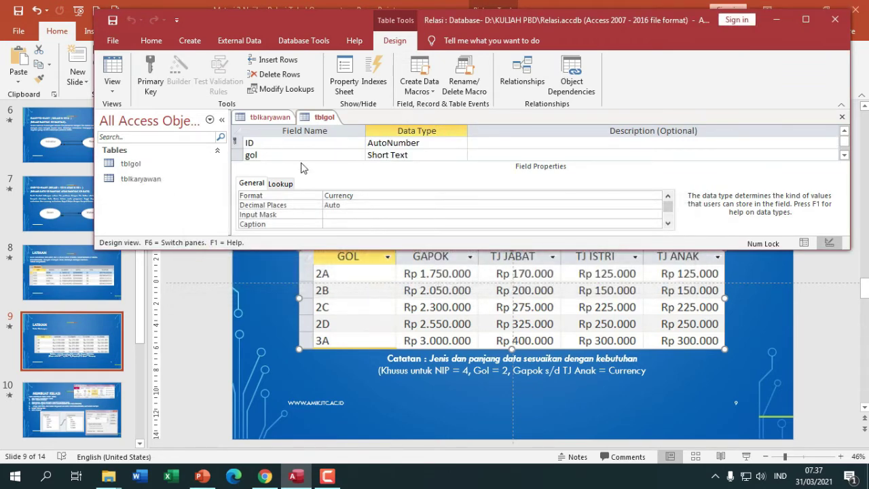
pyautogui.click(267, 147)
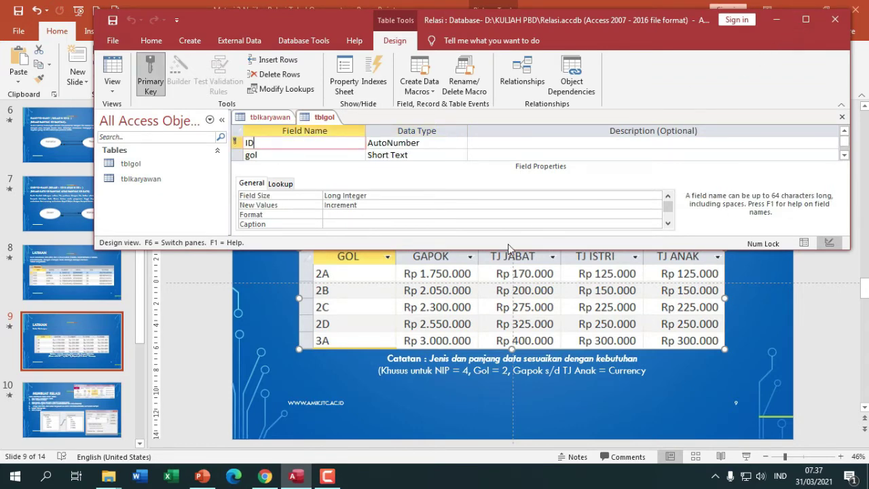
pyautogui.moveTo(510, 248); pyautogui.dragTo(511, 384)
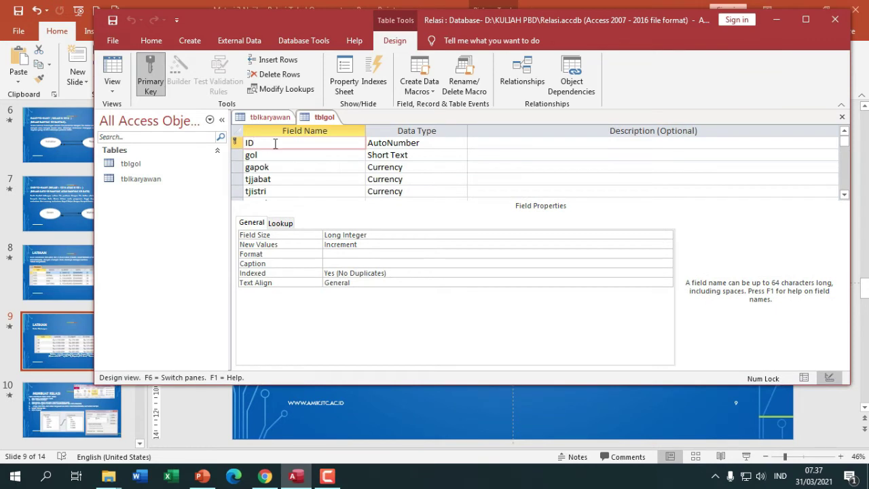
pyautogui.click(236, 142)
pyautogui.rightClick(236, 142)
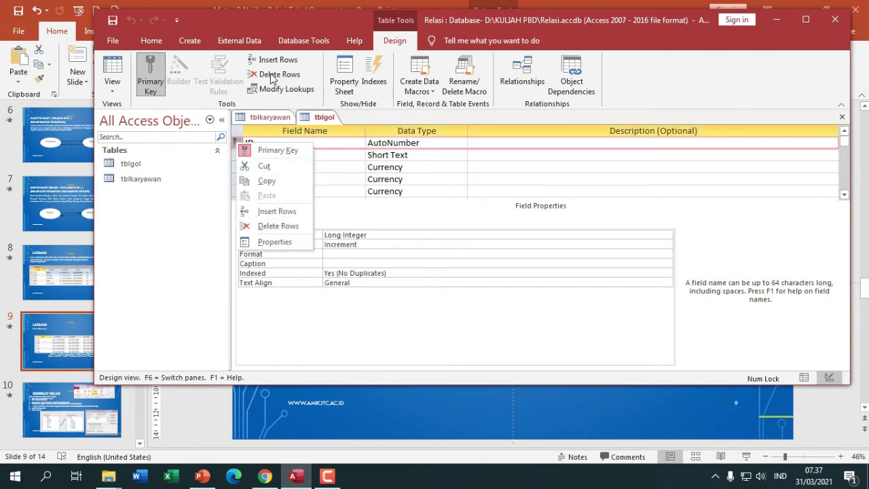
pyautogui.click(268, 221)
pyautogui.click(424, 277)
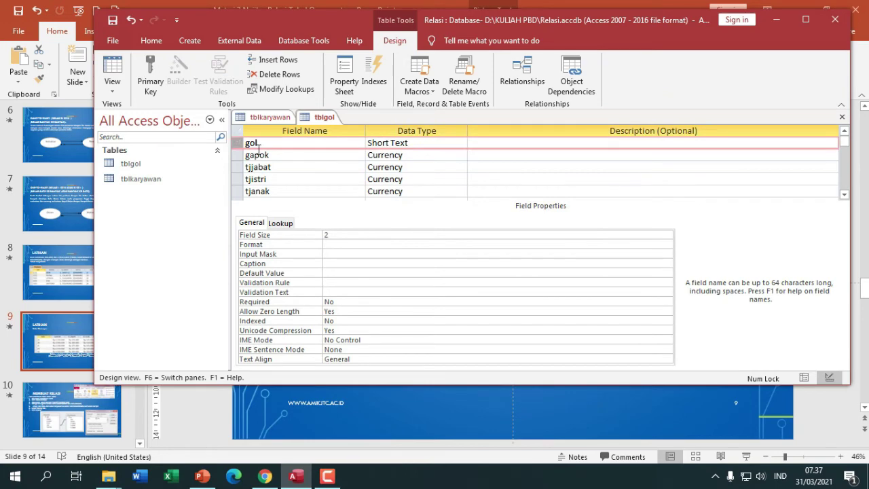
pyautogui.click(148, 87)
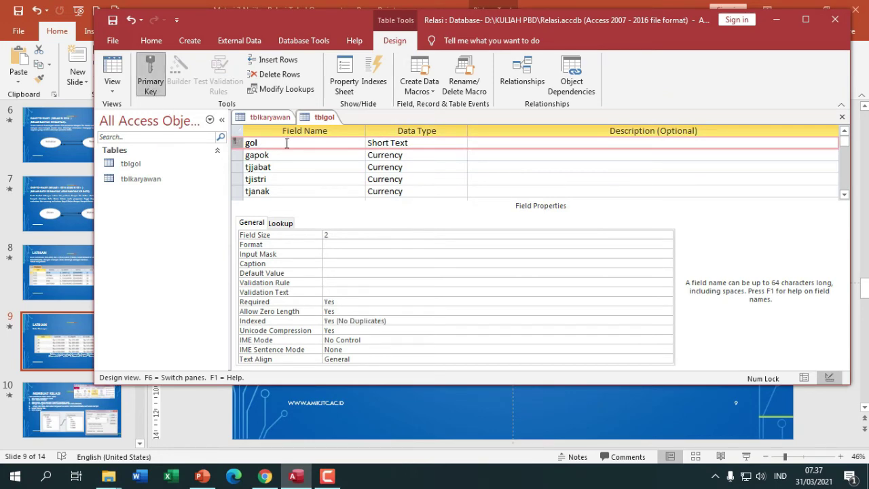
# - View tblkaryawan's design, then switch tblgol to Datasheet View, saving its design
pyautogui.click(284, 118)
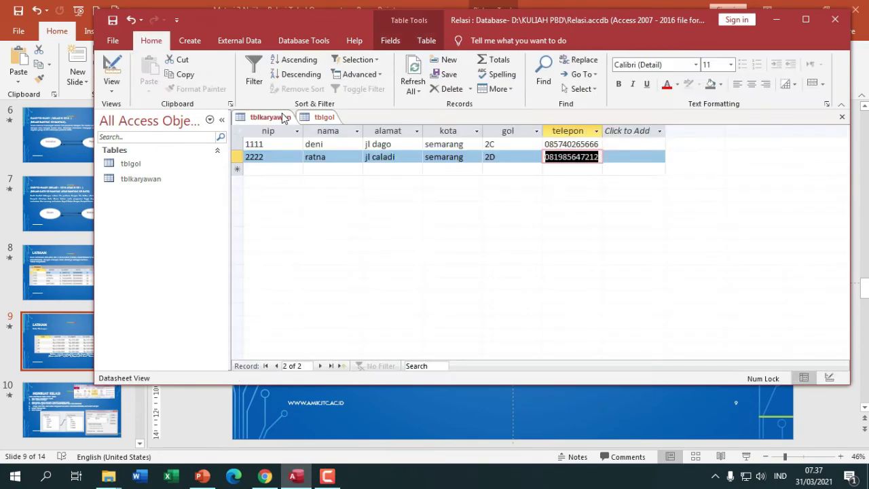
pyautogui.rightClick(284, 117)
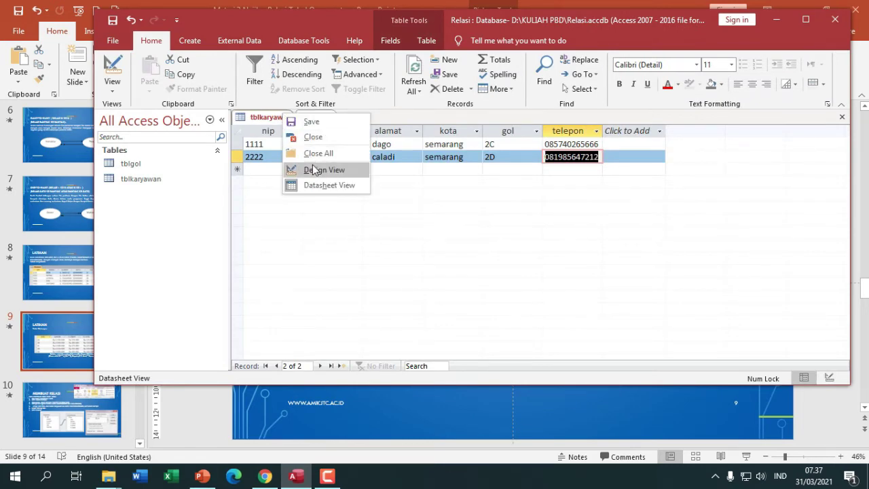
pyautogui.click(319, 170)
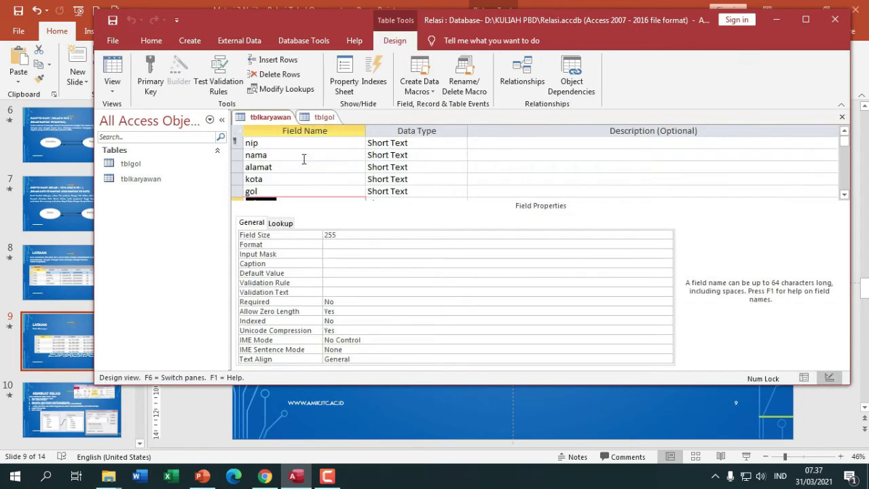
pyautogui.click(317, 117)
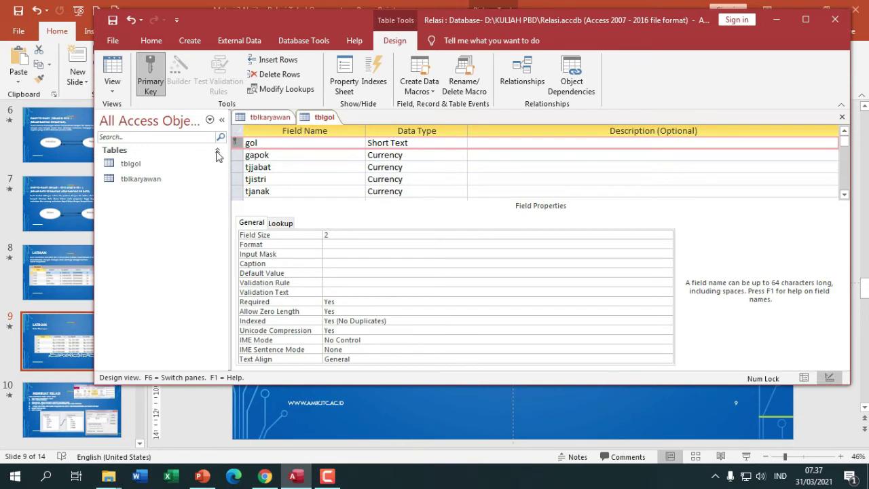
pyautogui.rightClick(315, 125)
pyautogui.click(360, 193)
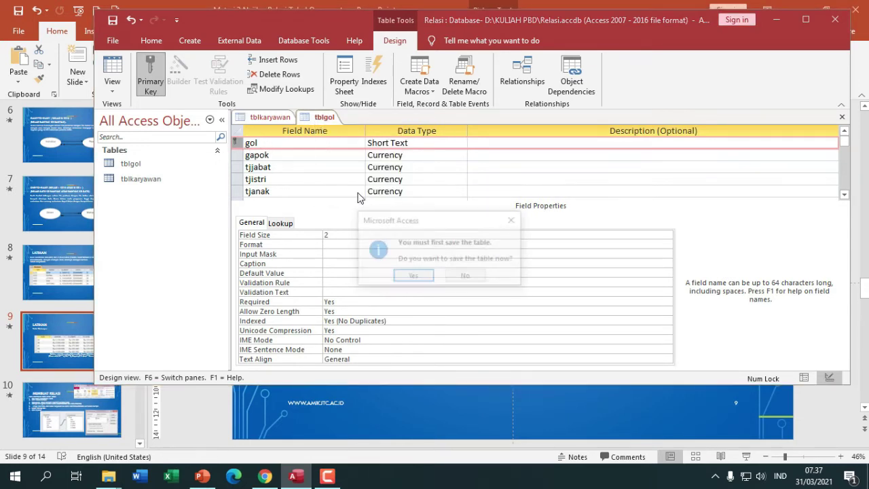
pyautogui.click(414, 276)
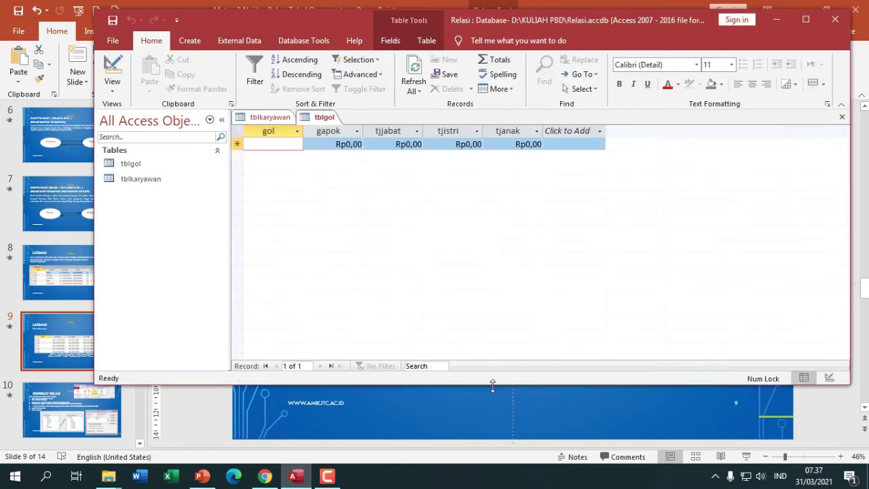
pyautogui.moveTo(521, 385); pyautogui.dragTo(515, 234)
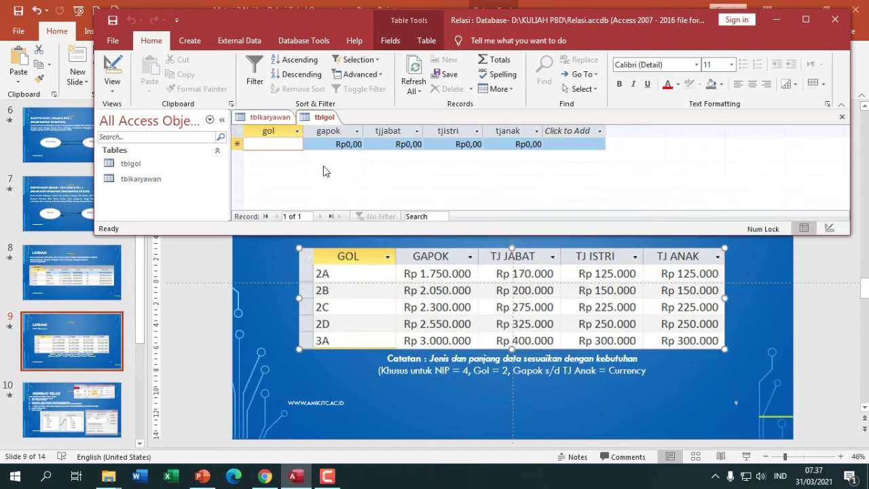
# - Enter grade 2A with gapok 1750000, tjjabat 170000, tjistri 125000 and tjanak 125000
pyautogui.press('capslock')
pyautogui.write('A')
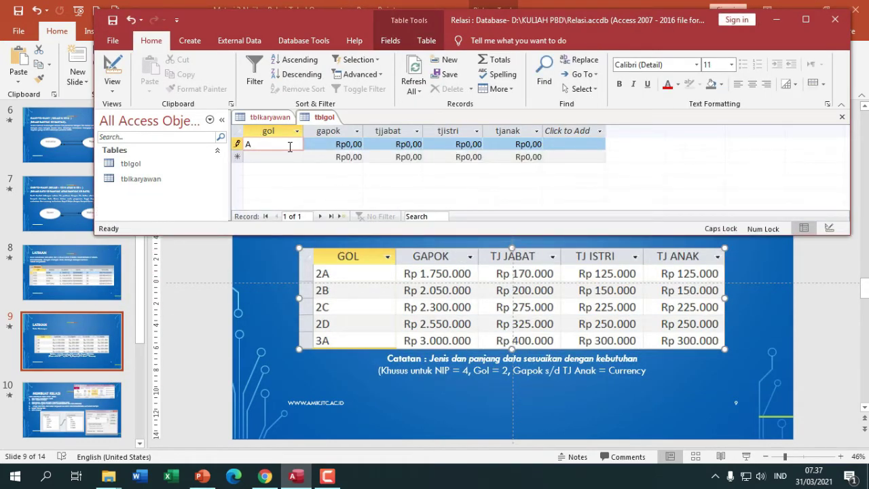
pyautogui.press('BackSpace')
pyautogui.write('2')
pyautogui.press('Tab')
pyautogui.write('1750000')
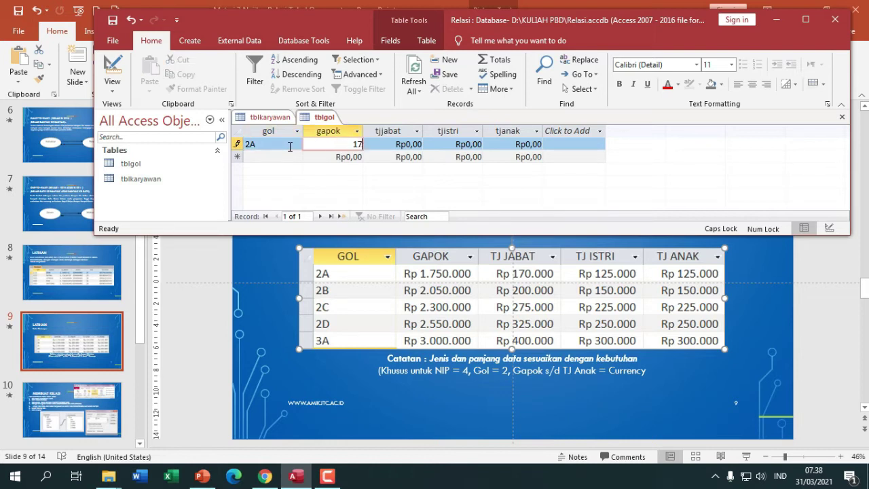
pyautogui.press('Tab')
pyautogui.write('170000')
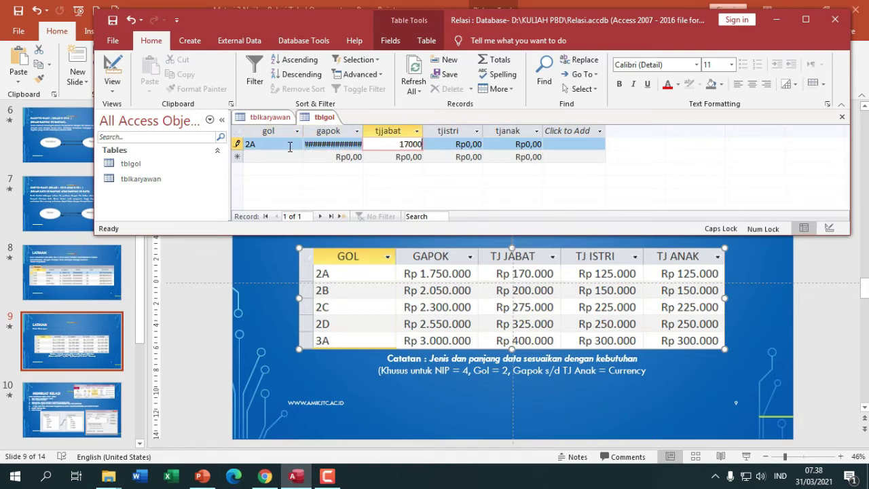
pyautogui.press('Tab')
pyautogui.write('125000')
pyautogui.press('Tab')
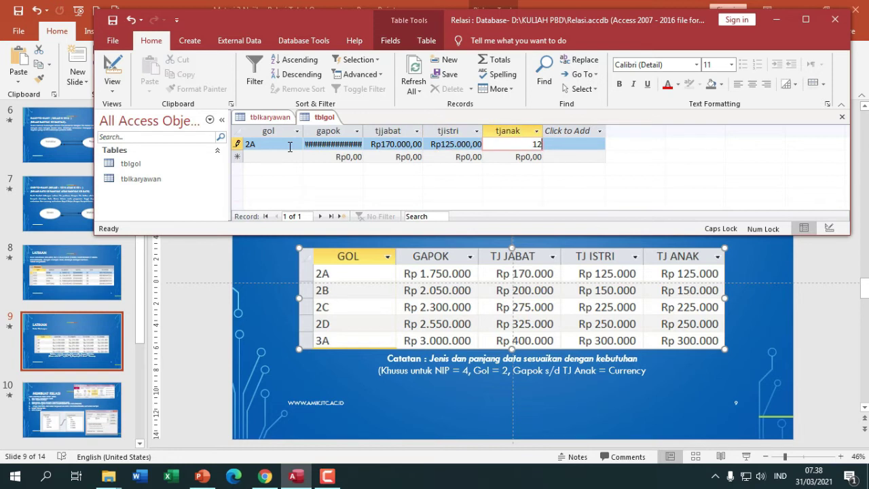
pyautogui.write('125000')
pyautogui.press('Tab')
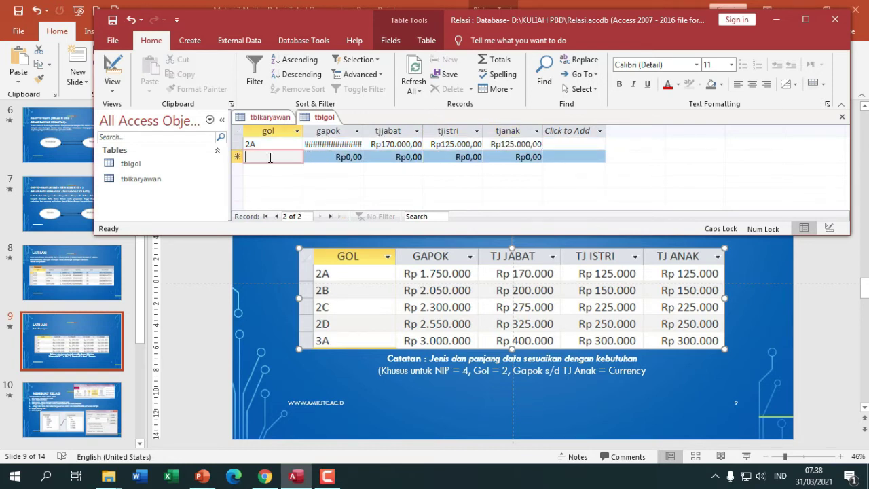
# - Enter grade 2B with its gapok, tjjabat 200000, tjistri 150000 and tjanak 150000
pyautogui.write('2B')
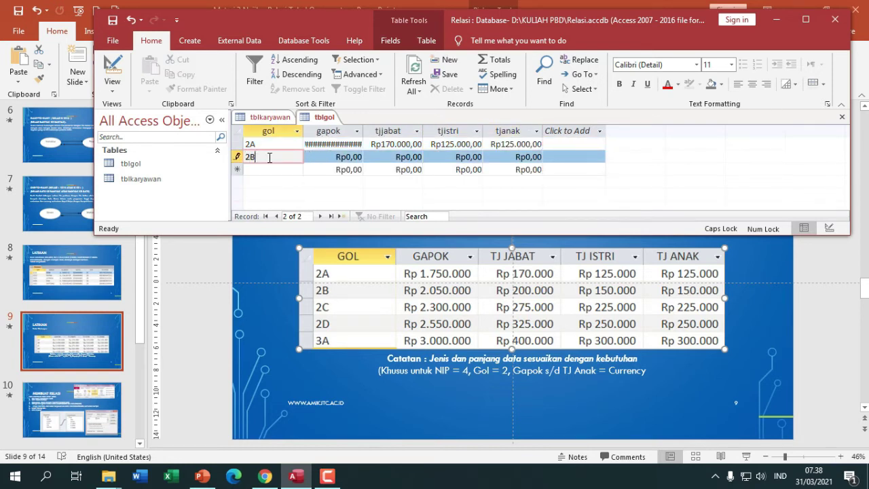
pyautogui.press('Tab')
pyautogui.write('2085')
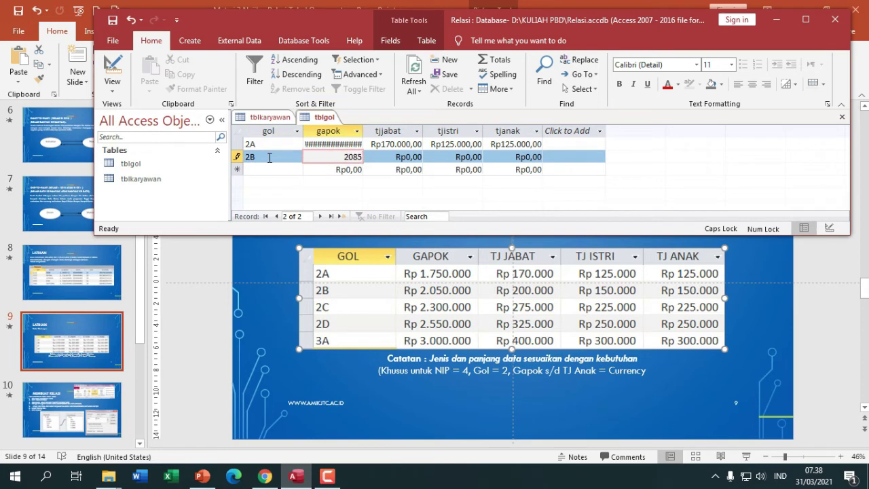
pyautogui.press('BackSpace')
pyautogui.press('BackSpace')
pyautogui.write('50000')
pyautogui.press('Tab')
pyautogui.write('2')
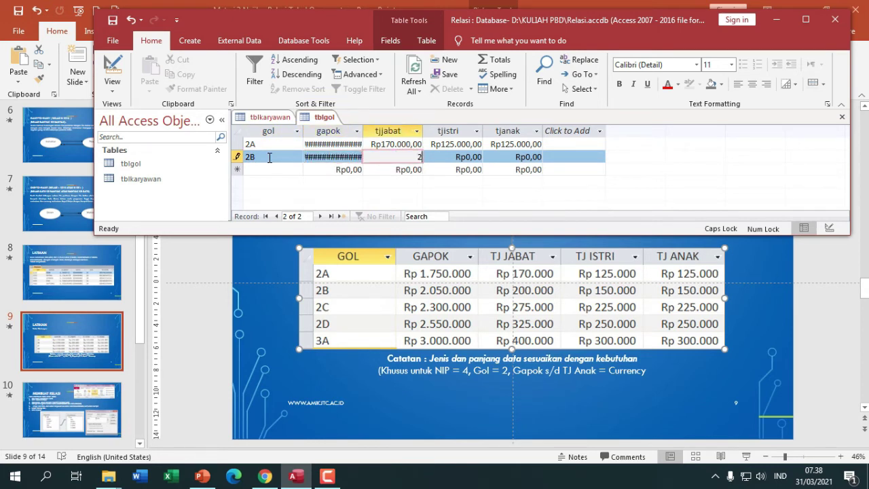
pyautogui.write('00.000')
pyautogui.press('Tab')
pyautogui.write('150000')
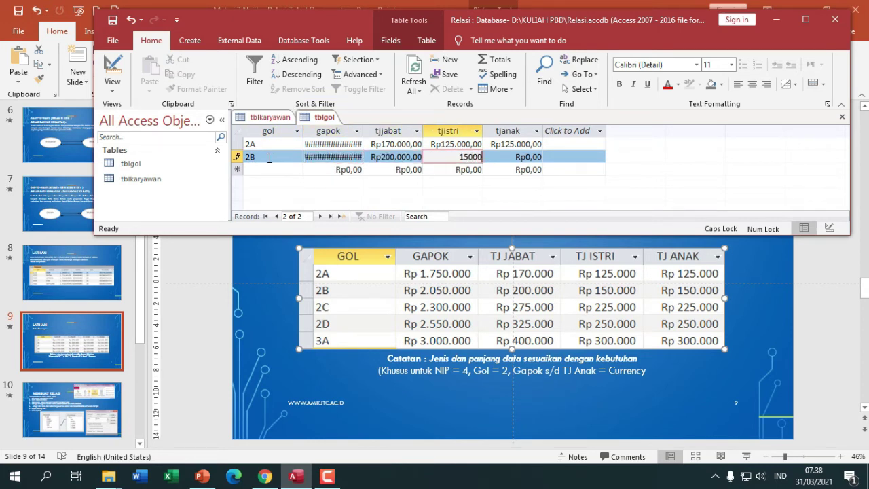
pyautogui.press('Tab')
pyautogui.write('150.000')
pyautogui.press('Tab')
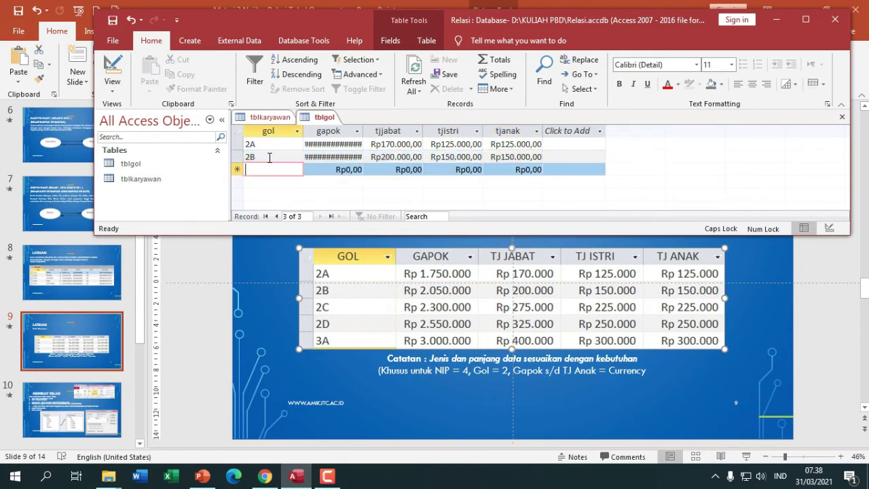
# - Enter grade 2C with its gapok, tjjabat 275000, tjistri 225000 and tjanak 225000
pyautogui.write('2C')
pyautogui.press('Tab')
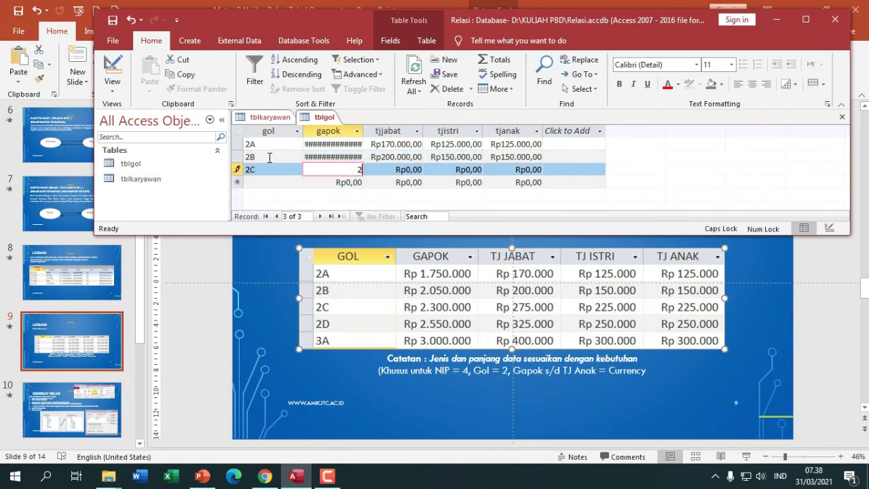
pyautogui.write('23000002')
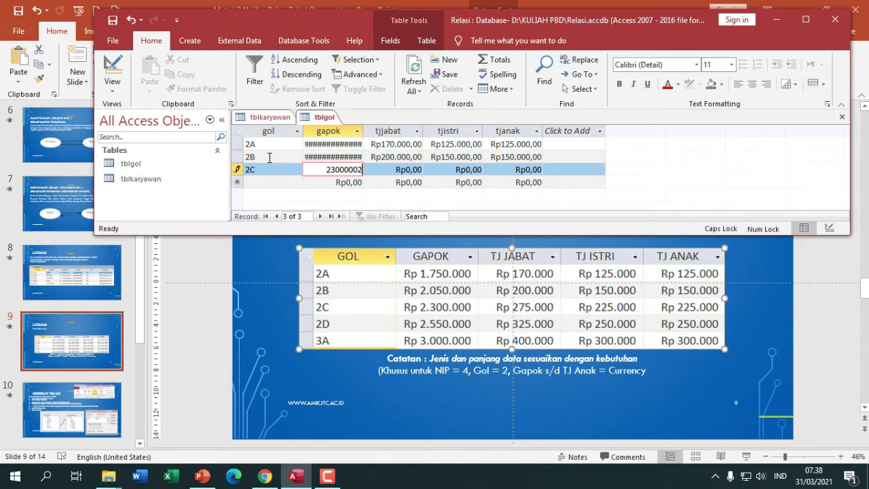
pyautogui.press('Tab')
pyautogui.write('275000')
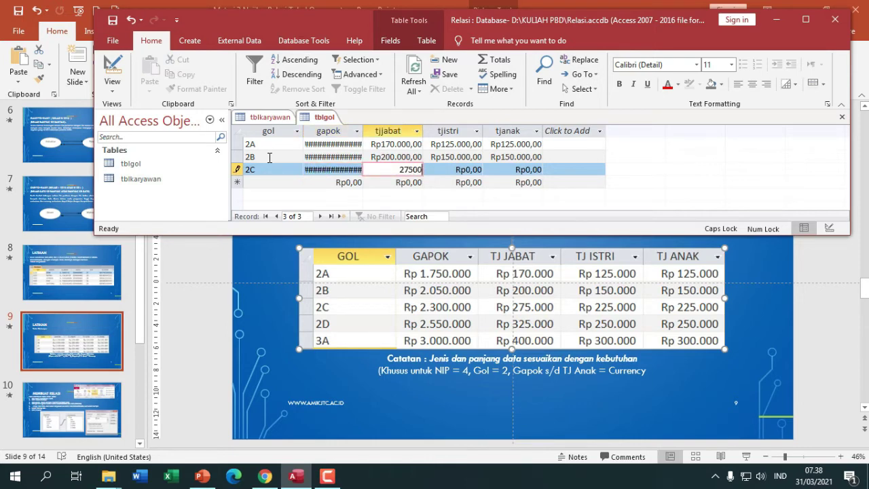
pyautogui.press('Tab')
pyautogui.write('225.000')
pyautogui.press('Tab')
pyautogui.write('225.0')
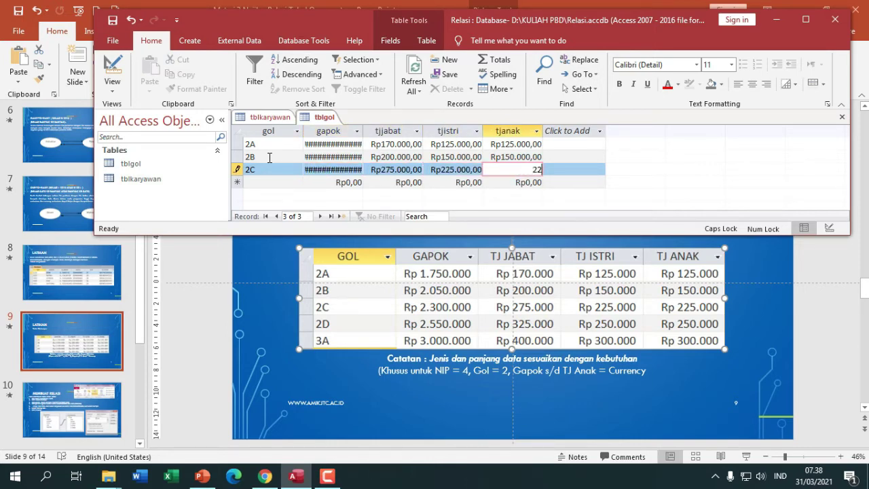
pyautogui.write('000')
pyautogui.press('Tab')
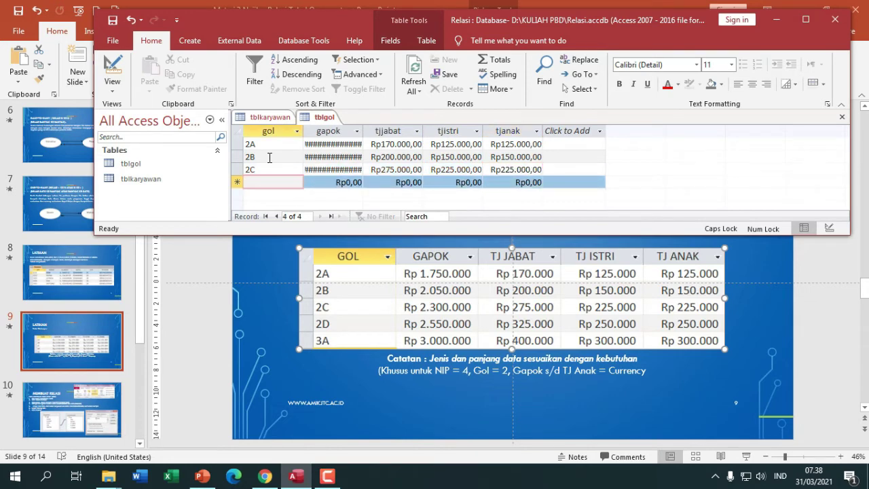
# - Enter grade 2D with gapok 2550000, tjjabat 325000, tjistri 250000 and tjanak 250000
pyautogui.write('2D')
pyautogui.press('Tab')
pyautogui.write('255')
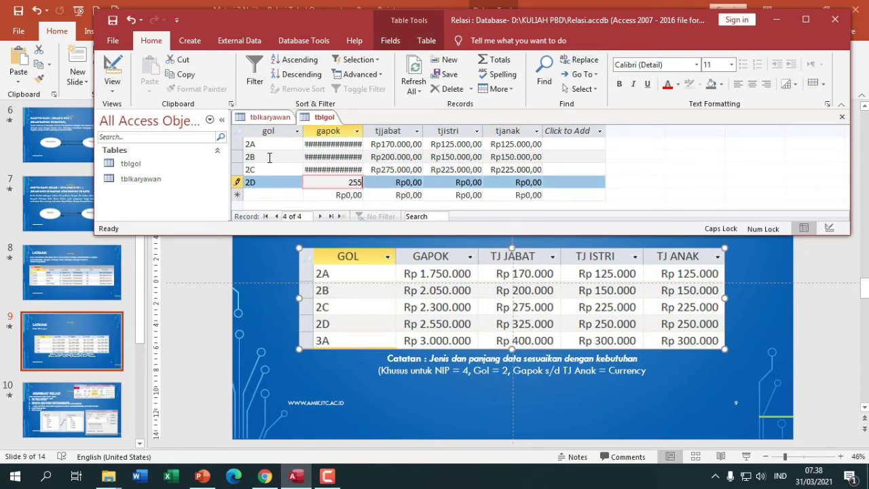
pyautogui.write('0000')
pyautogui.press('Tab')
pyautogui.write('325000')
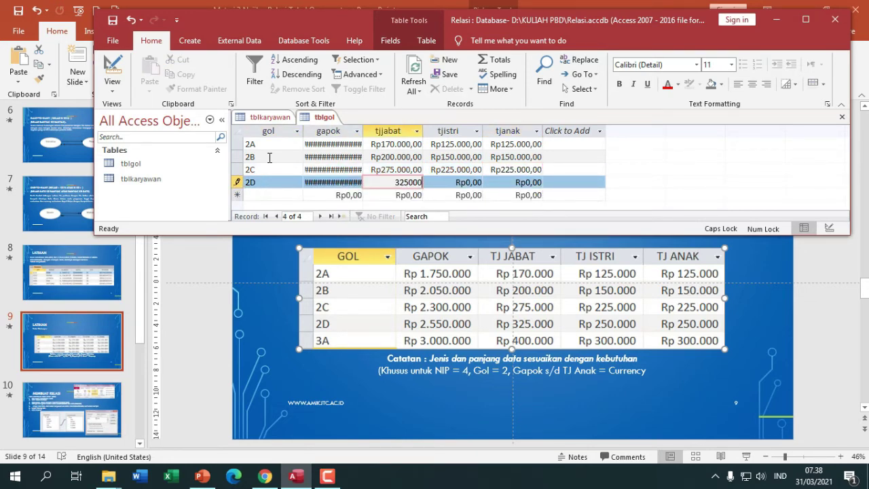
pyautogui.press('Tab')
pyautogui.write('250.000')
pyautogui.press('Tab')
pyautogui.write('250000')
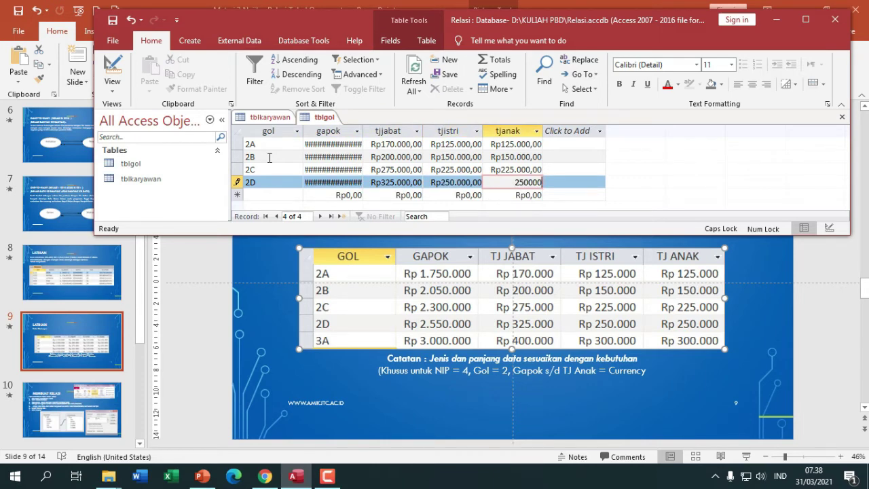
pyautogui.press('Tab')
# - Enter grade 3A with gapok 3000000, tjjabat 400000, tjistri 300000 and its tjanak amount
pyautogui.write('3A')
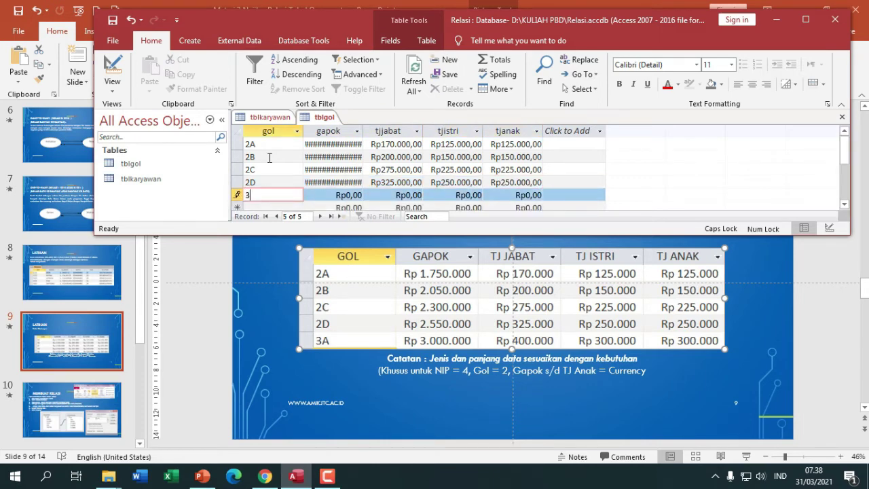
pyautogui.press('Tab')
pyautogui.write('3000000')
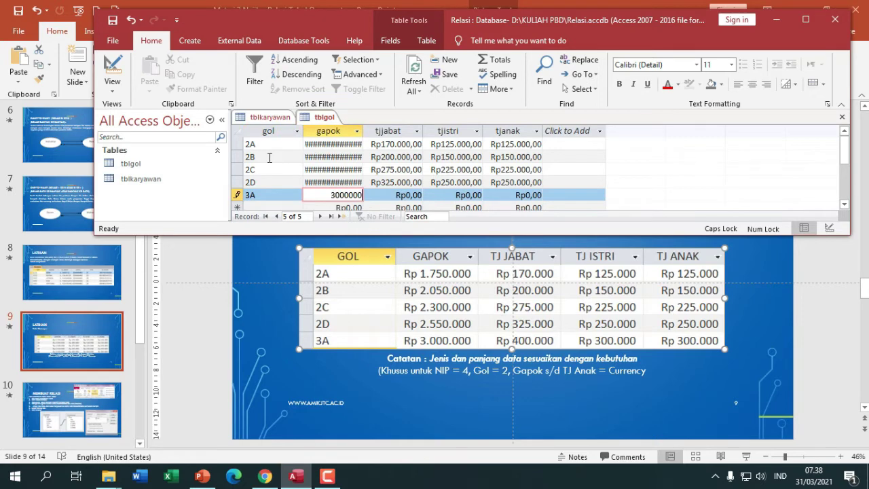
pyautogui.press('Tab')
pyautogui.write('400.000')
pyautogui.press('Tab')
pyautogui.write('30')
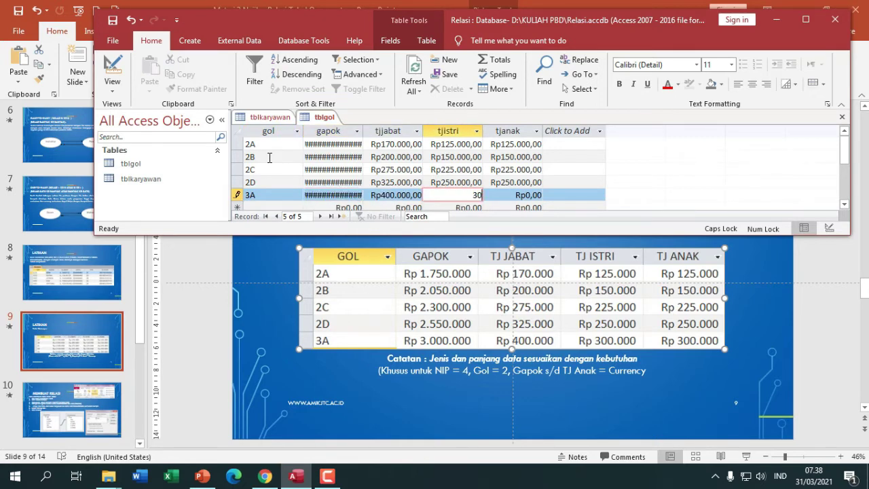
pyautogui.write('0.000')
pyautogui.press('Tab')
pyautogui.write('300')
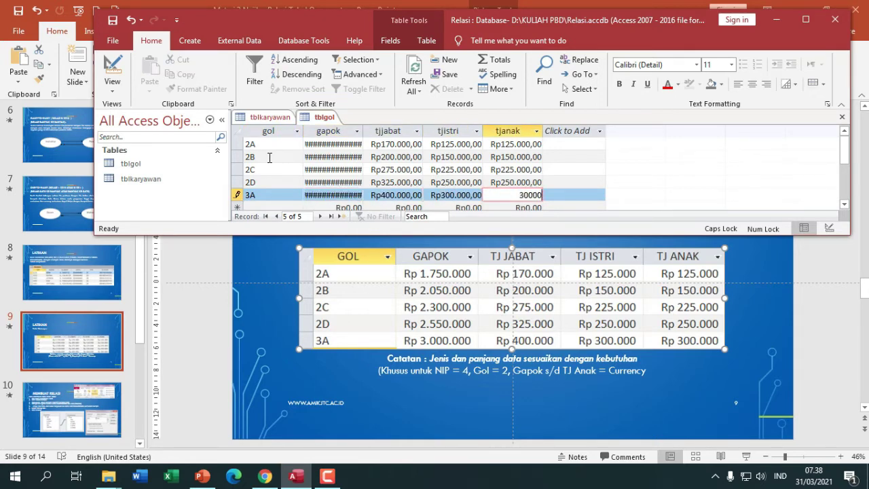
pyautogui.click(400, 144)
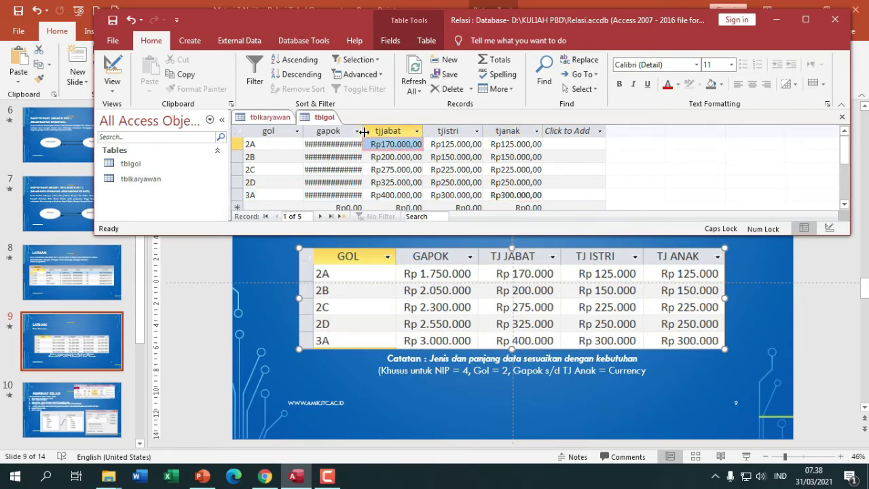
# - Widen the gapok column, save tblgol, and maximize the Access window
pyautogui.moveTo(364, 132); pyautogui.dragTo(379, 128)
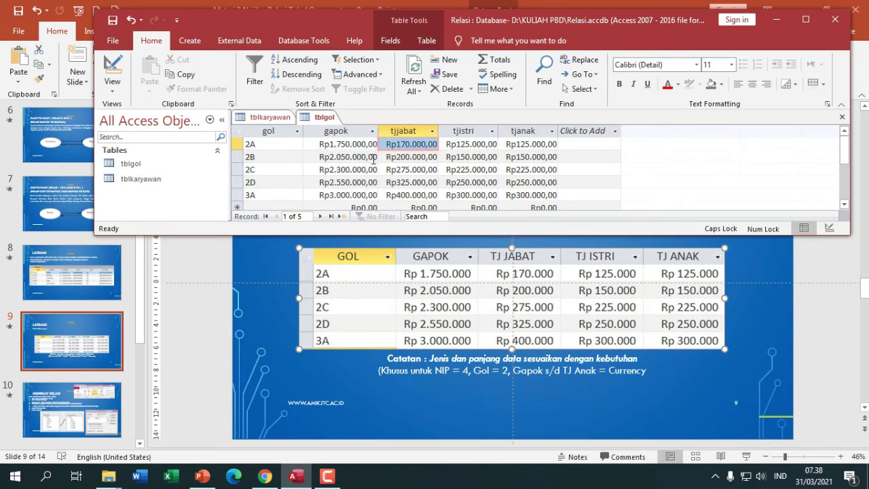
pyautogui.rightClick(323, 119)
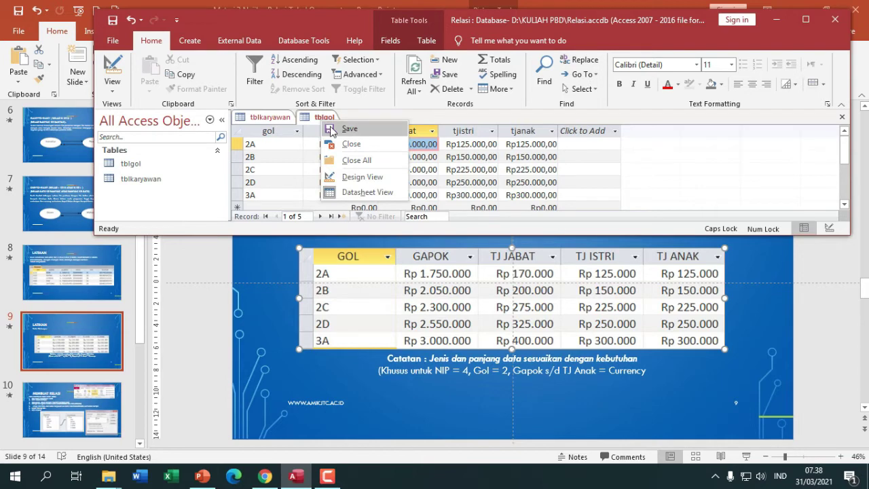
pyautogui.click(331, 129)
pyautogui.click(270, 117)
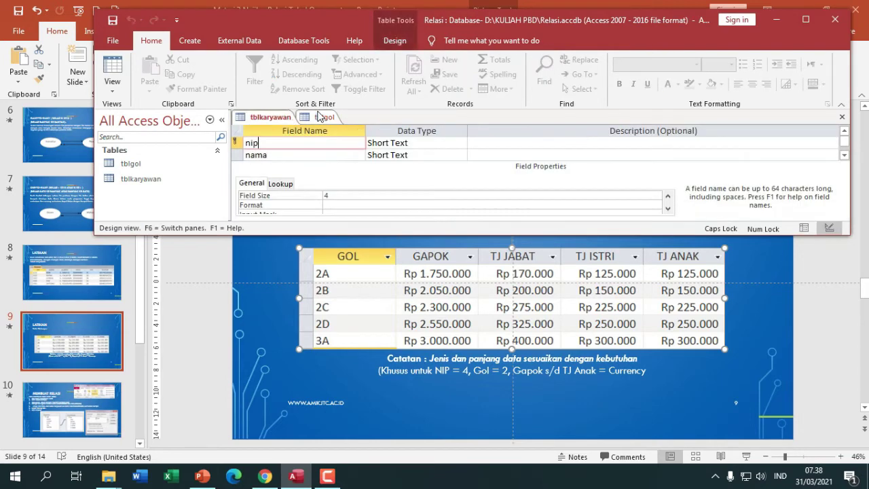
pyautogui.click(320, 117)
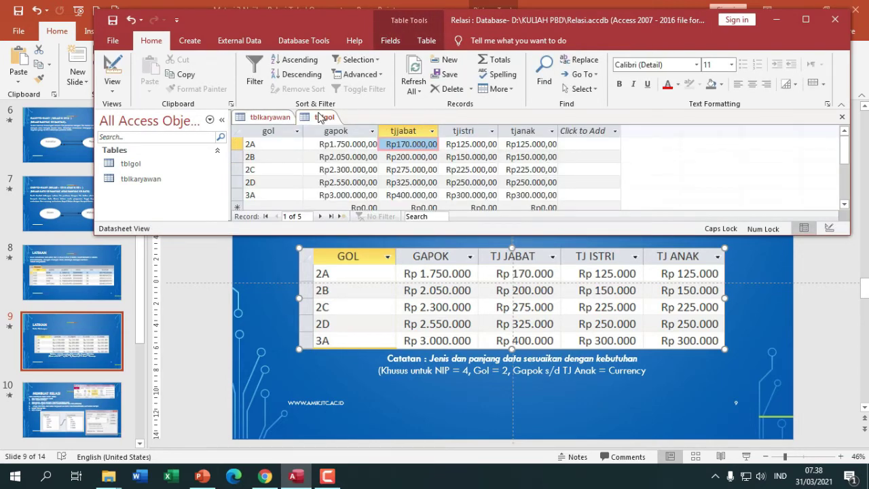
pyautogui.click(805, 20)
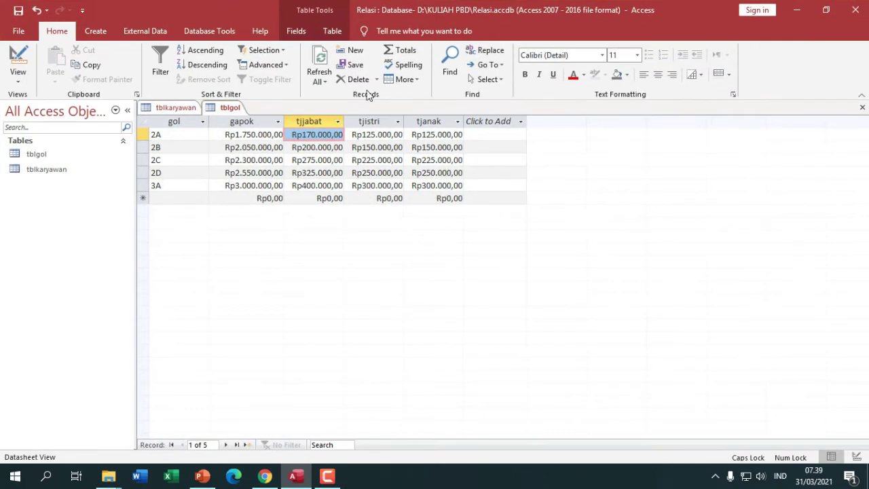
# - Open Database Tools > Relationships and add tblgol and tblkaryawan to the layout
pyautogui.click(225, 38)
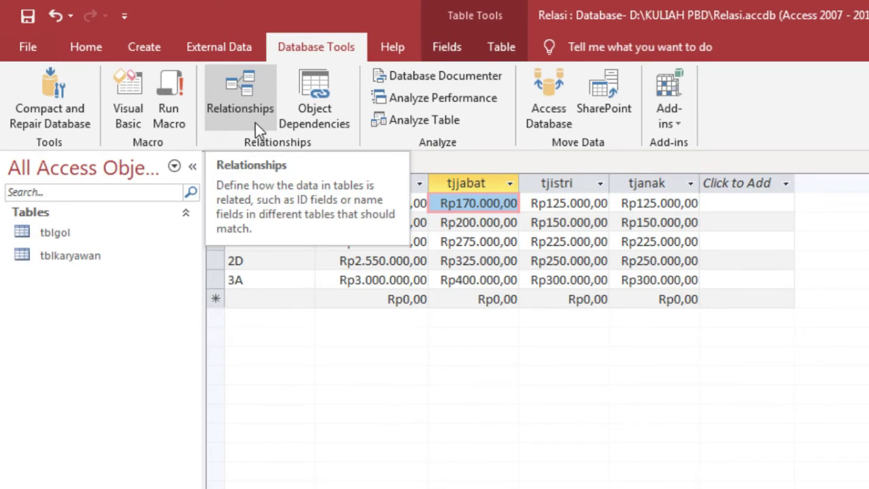
pyautogui.click(255, 123)
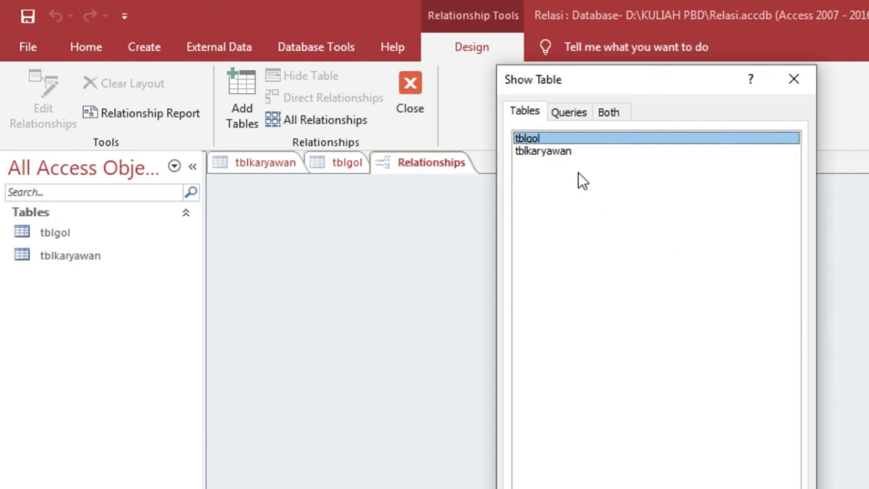
pyautogui.doubleClick(543, 140)
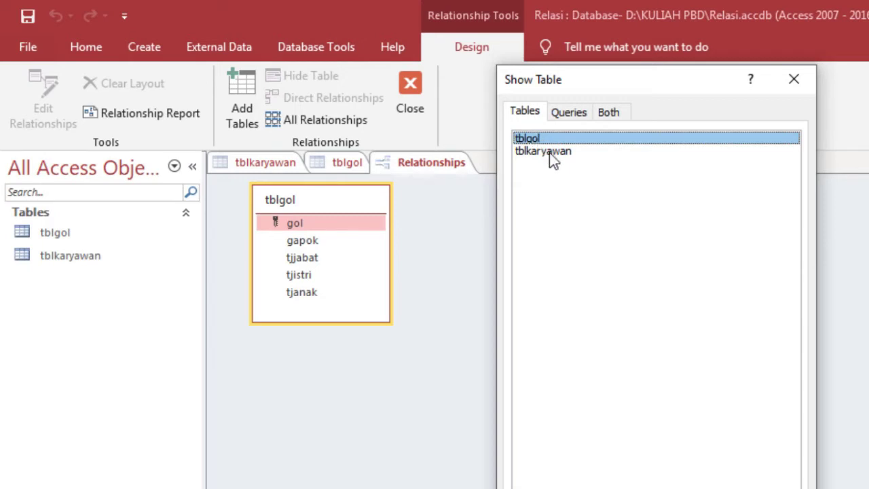
pyautogui.doubleClick(550, 152)
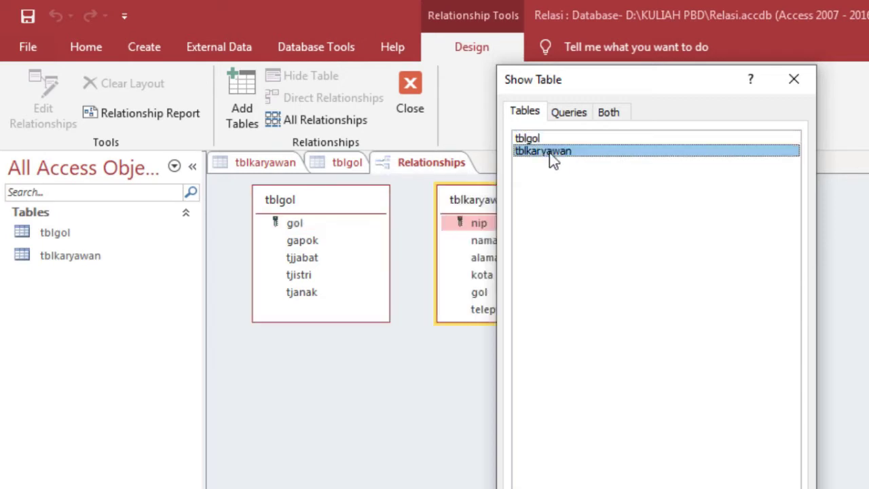
pyautogui.press('Escape')
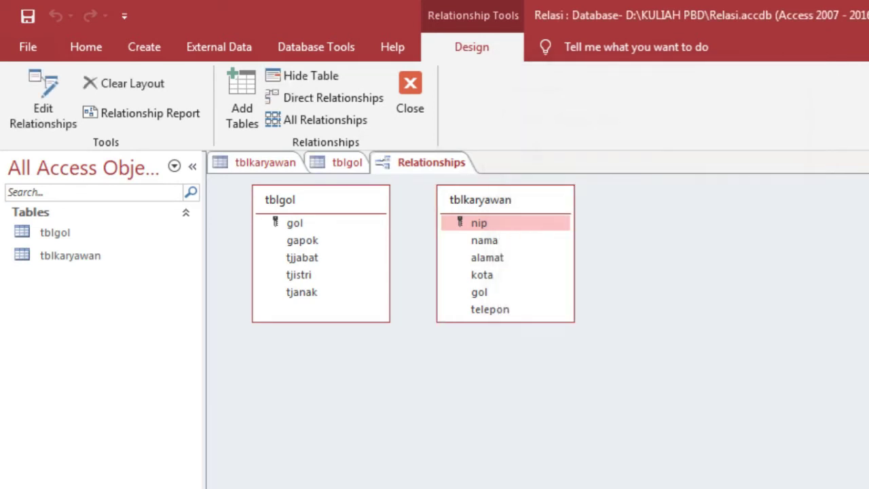
pyautogui.click(479, 203)
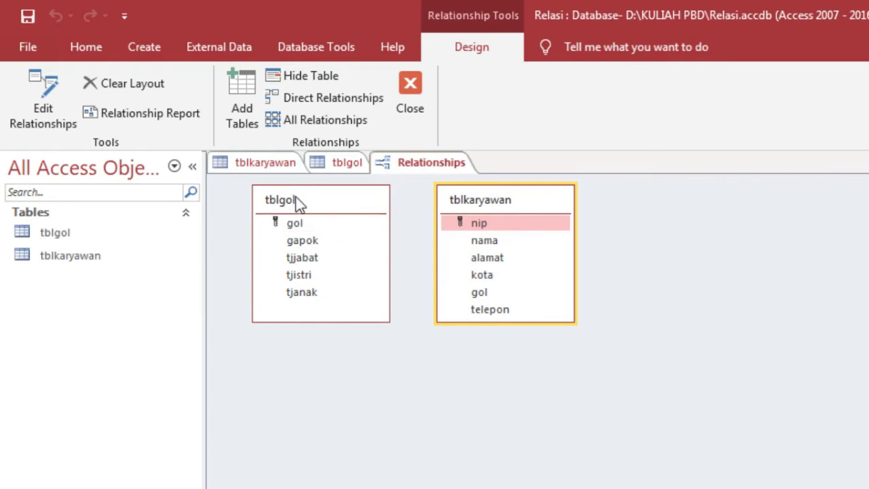
# - Drag tblgol's gol onto tblkaryawan's gol, create the link, then close and save the layout
pyautogui.click(297, 223)
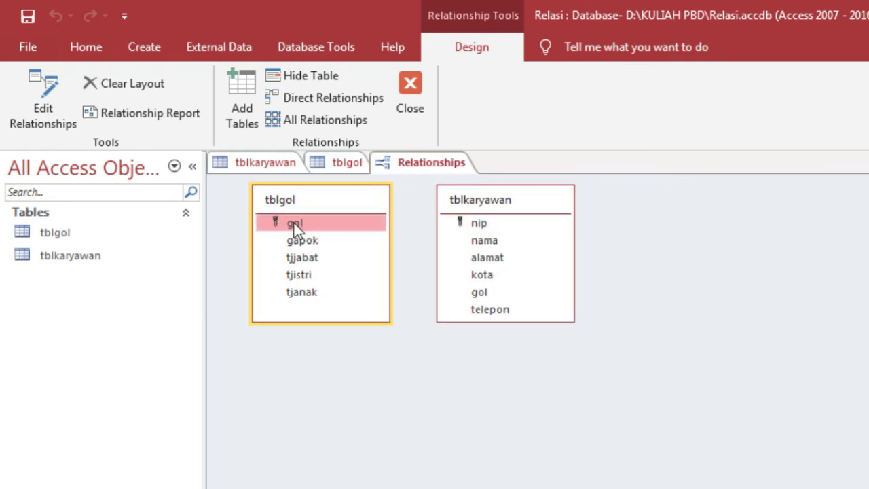
pyautogui.click(464, 201)
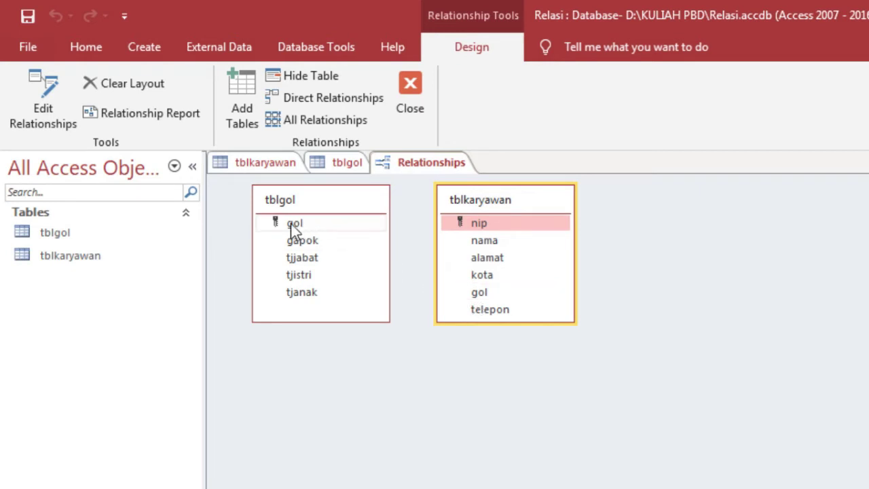
pyautogui.moveTo(300, 225); pyautogui.dragTo(486, 299)
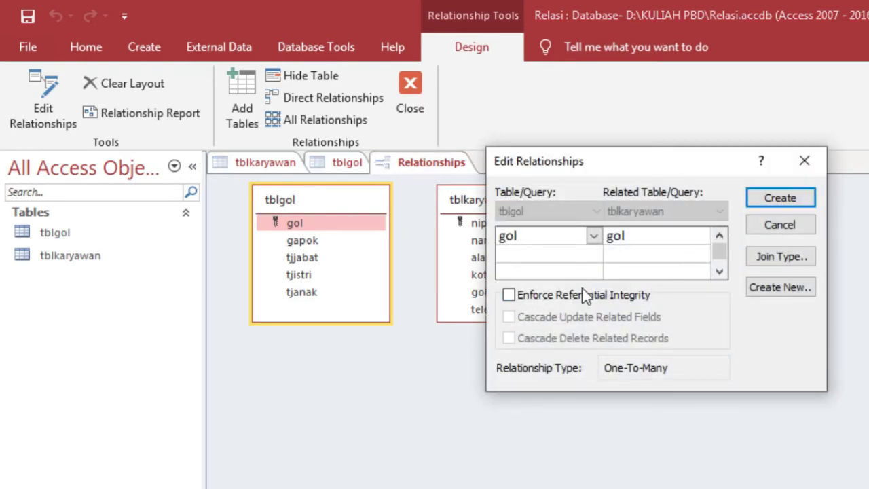
pyautogui.click(773, 204)
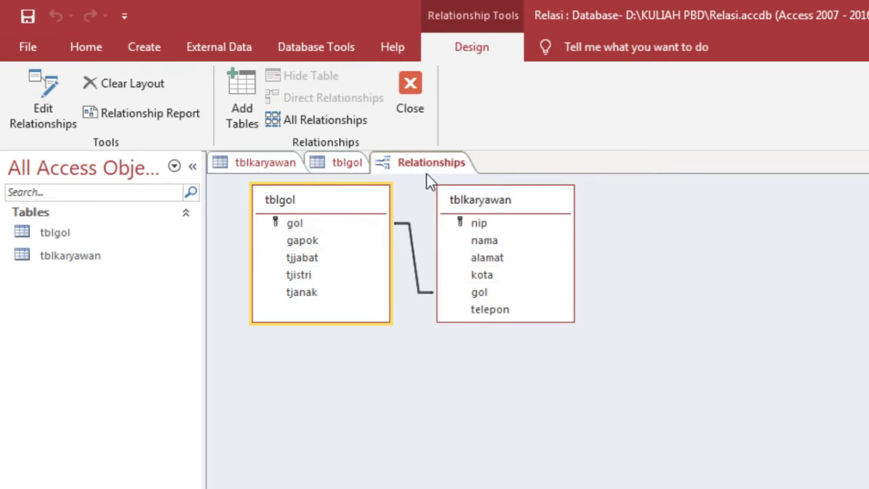
pyautogui.click(407, 108)
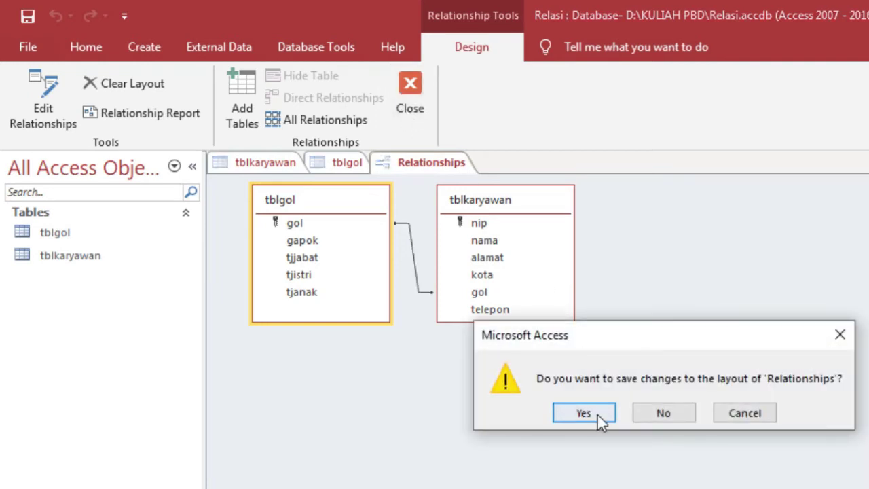
pyautogui.click(597, 415)
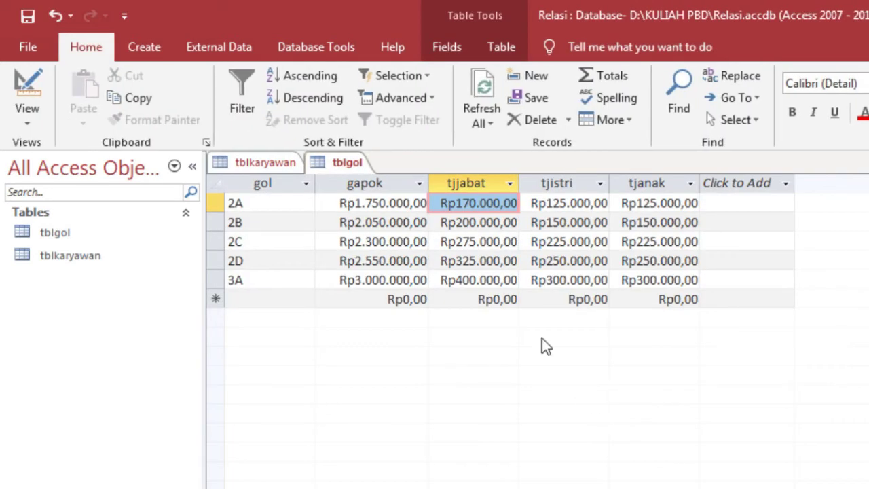
# - Close tblgol and open tblkaryawan in Datasheet View
pyautogui.rightClick(347, 168)
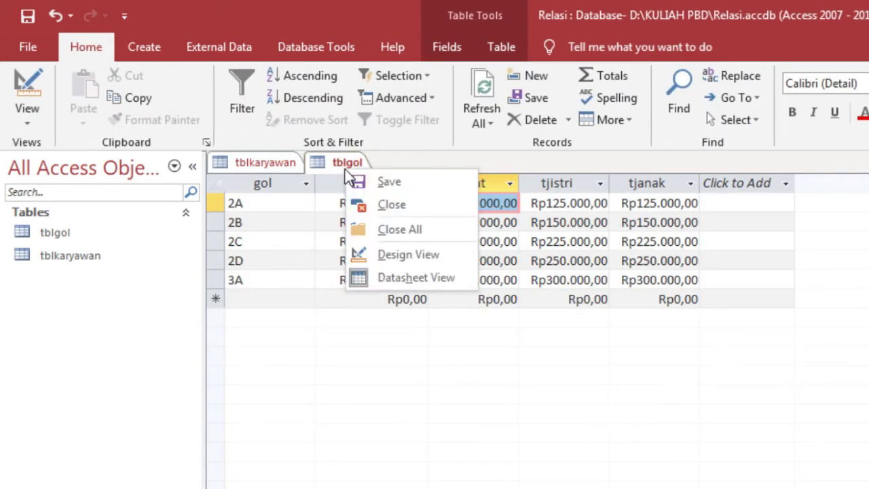
pyautogui.click(382, 207)
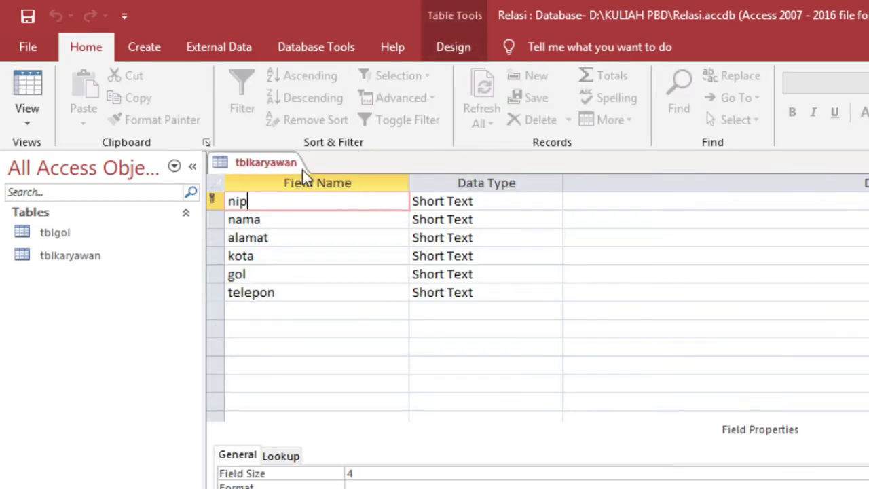
pyautogui.rightClick(278, 163)
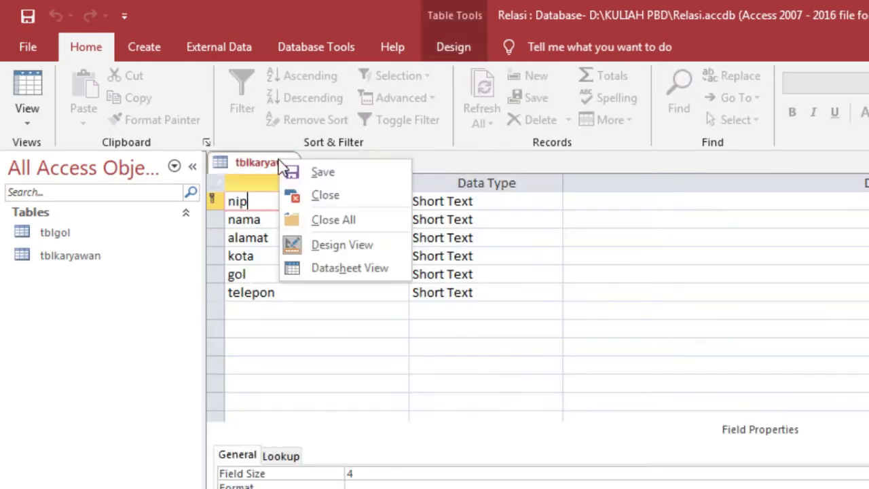
pyautogui.click(327, 276)
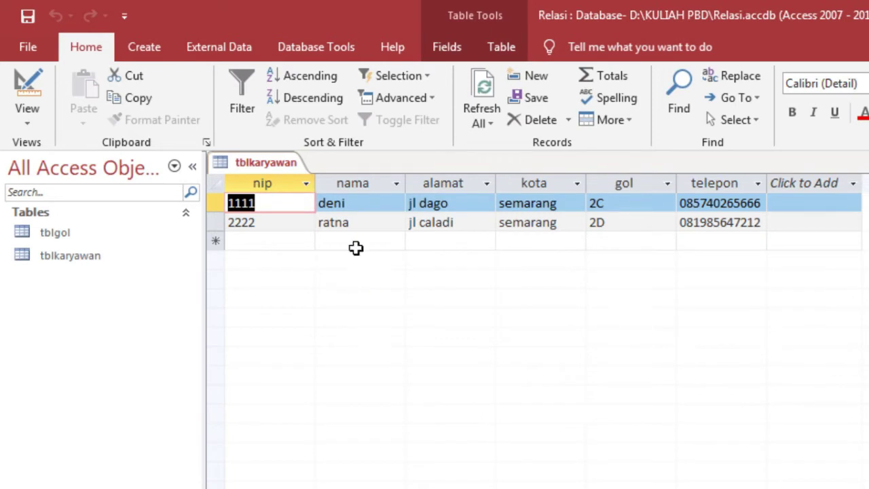
# - Start a new employee record with nip 3333, filling in the employee's name, street address and city
pyautogui.click(271, 246)
pyautogui.write('3333')
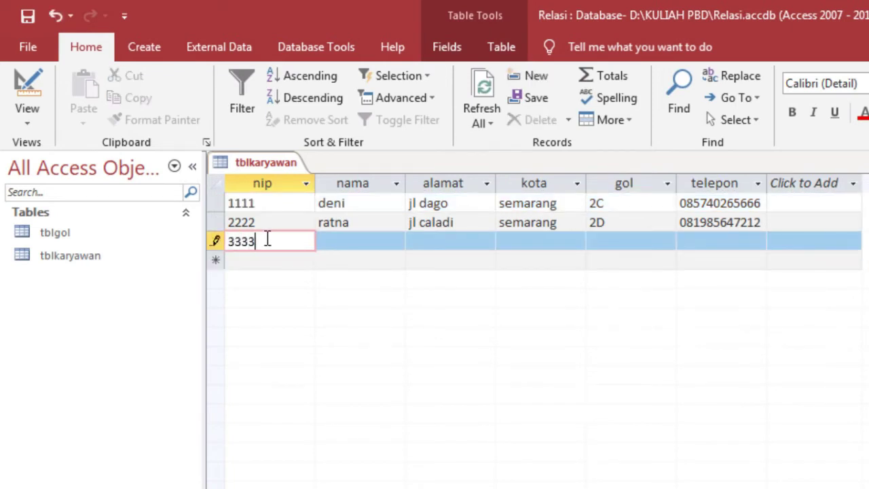
pyautogui.press('Tab')
pyautogui.write('NAJIH')
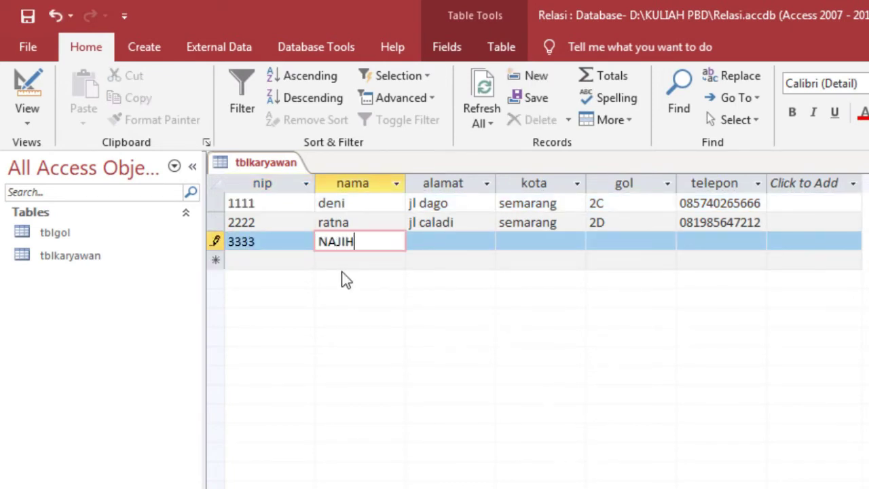
pyautogui.press('BackSpace')
pyautogui.press('BackSpace')
pyautogui.press('BackSpace')
pyautogui.press('BackSpace')
pyautogui.press('BackSpace')
pyautogui.write('najih')
pyautogui.press('Tab')
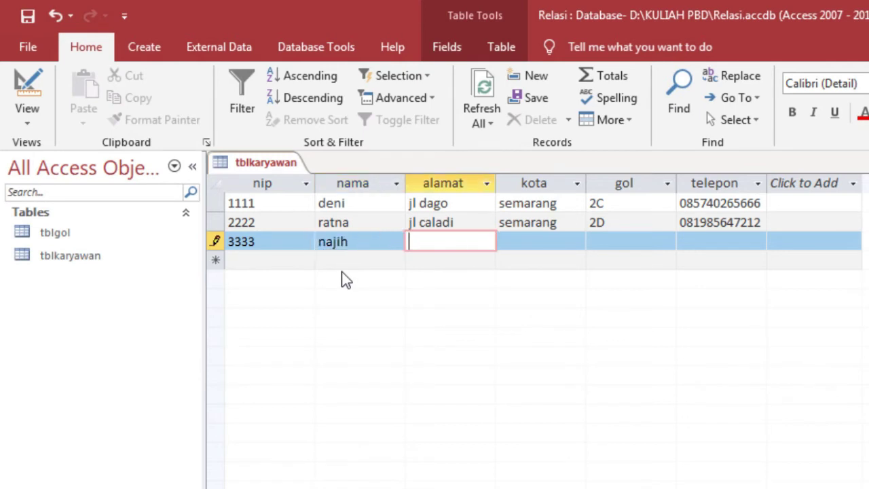
pyautogui.write('jl perum ')
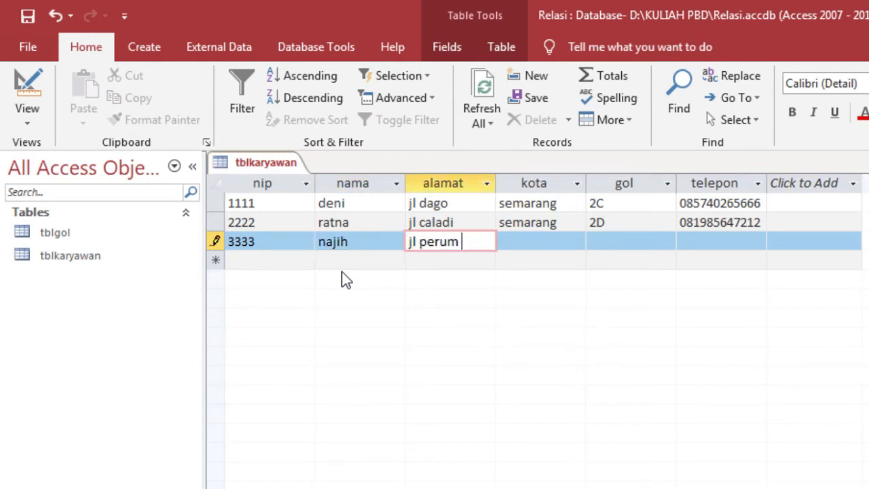
pyautogui.write('polri')
pyautogui.press('Tab')
pyautogui.write('semarang')
# - Set the new employee's gol to 2C, enter the phone number, and commit the record
pyautogui.press('Tab')
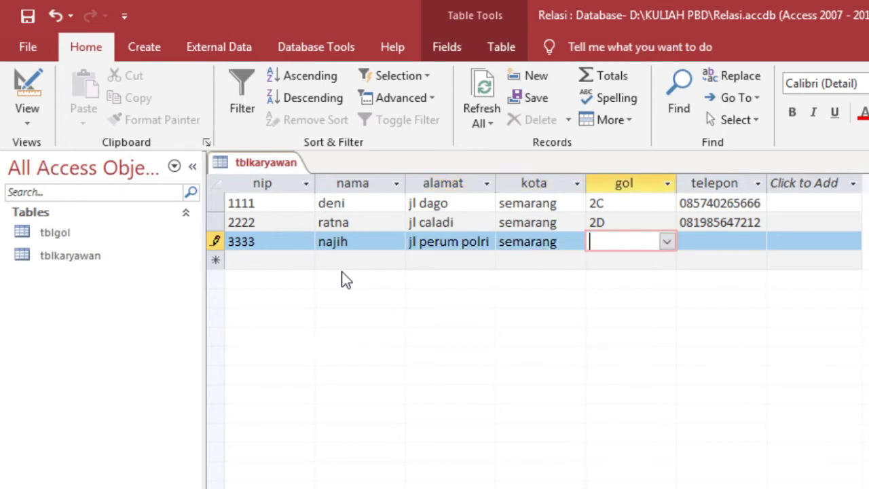
pyautogui.click(671, 242)
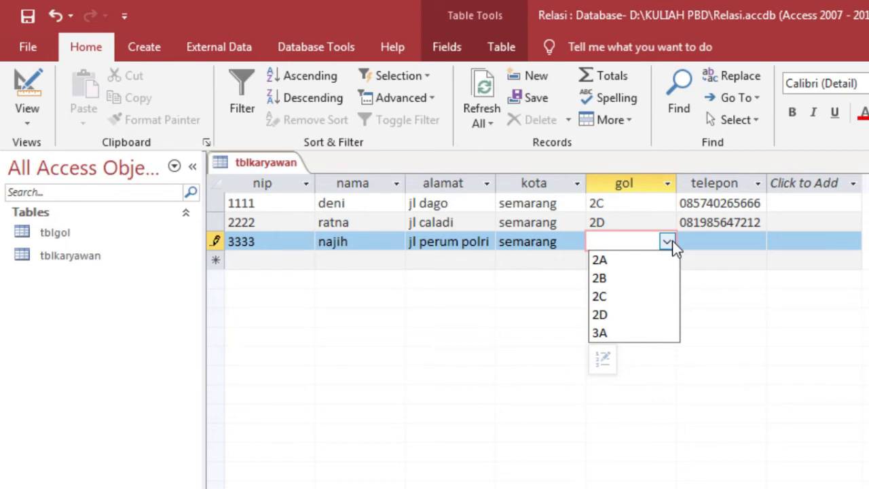
pyautogui.click(640, 296)
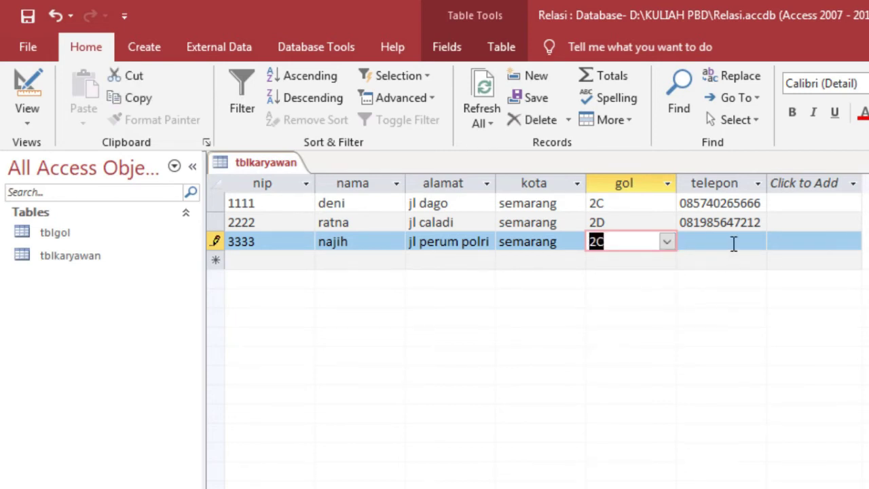
pyautogui.click(765, 238)
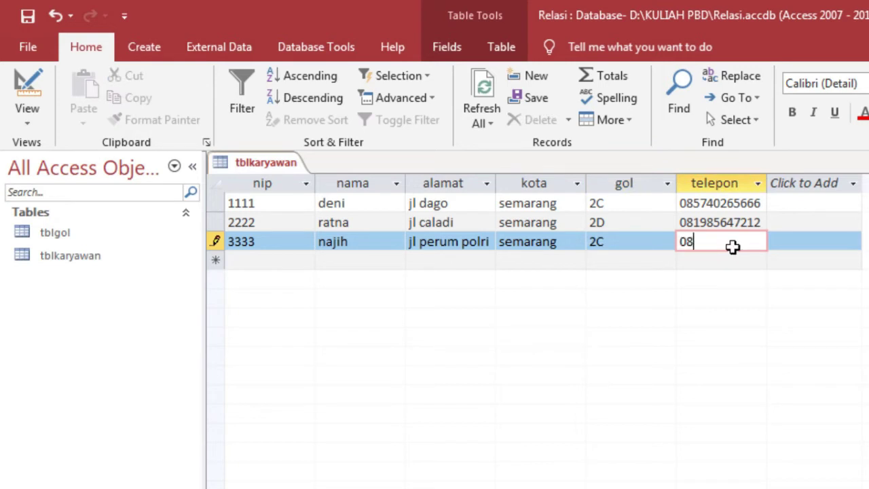
pyautogui.click(265, 260)
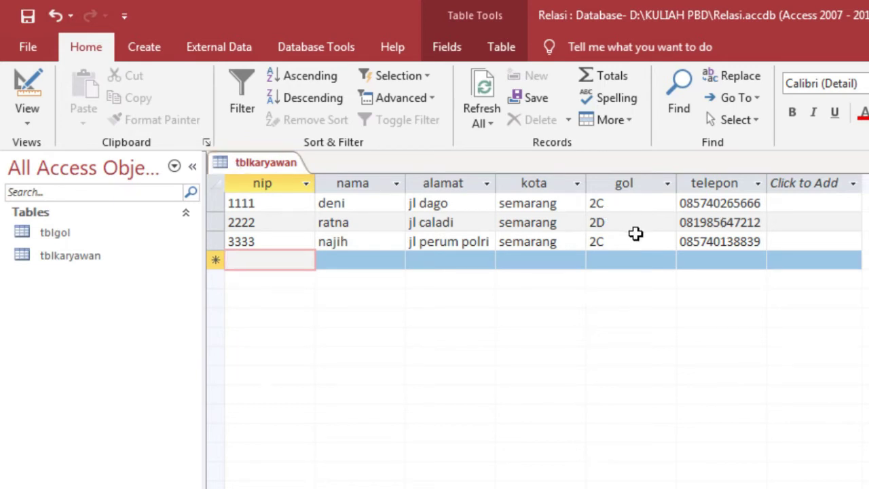
# - Save tblkaryawan, open the Relationships window, and bring up the context menu of the tblgol–tblkaryawan gol link
pyautogui.rightClick(246, 169)
pyautogui.click(271, 181)
pyautogui.click(305, 49)
pyautogui.click(245, 112)
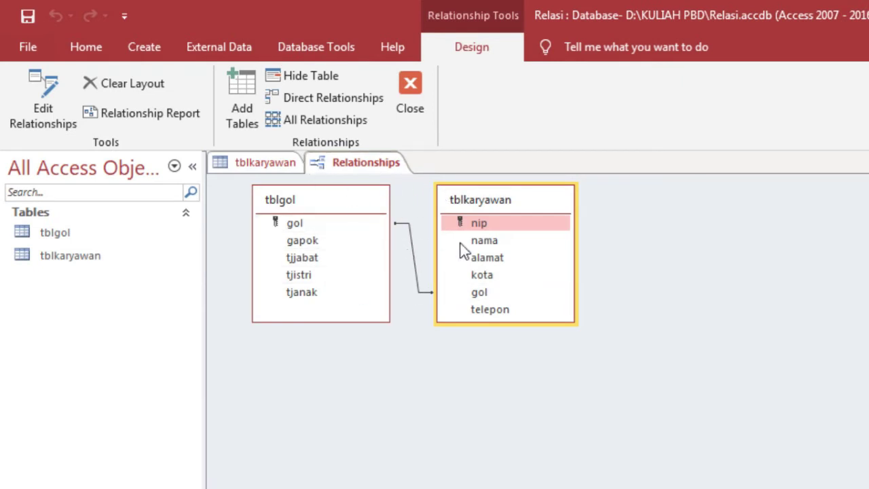
pyautogui.click(415, 258)
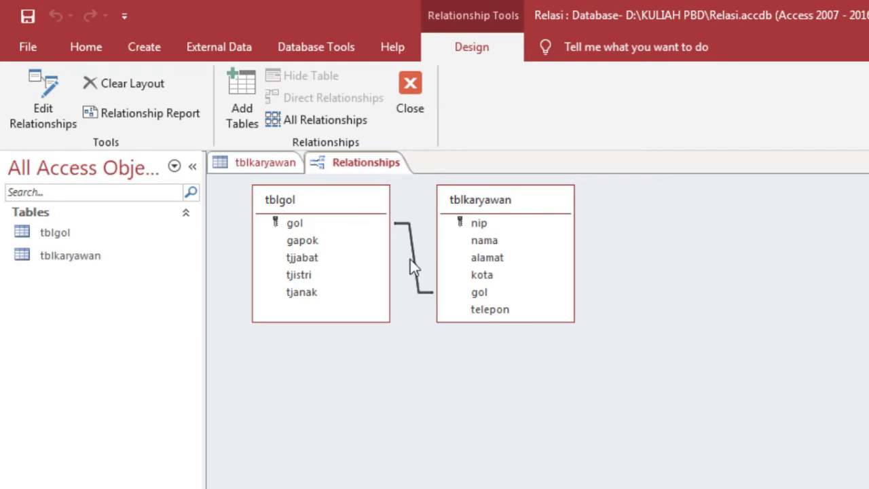
pyautogui.rightClick(419, 270)
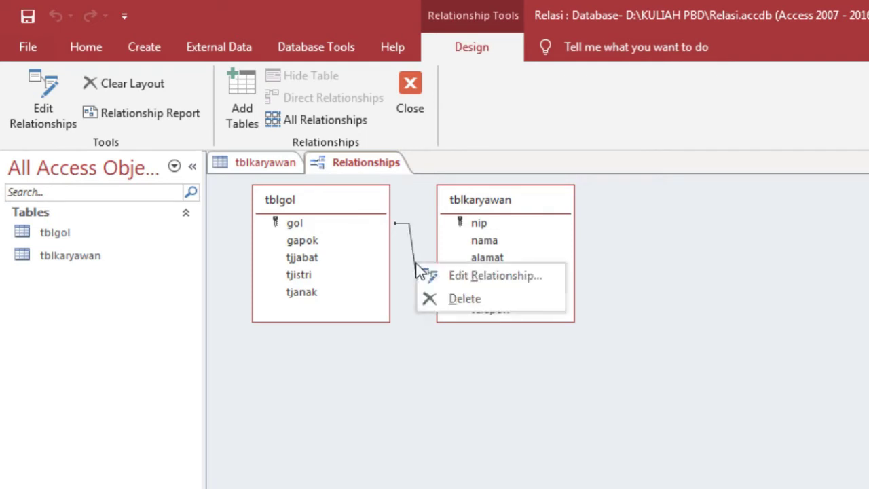
pyautogui.click(460, 275)
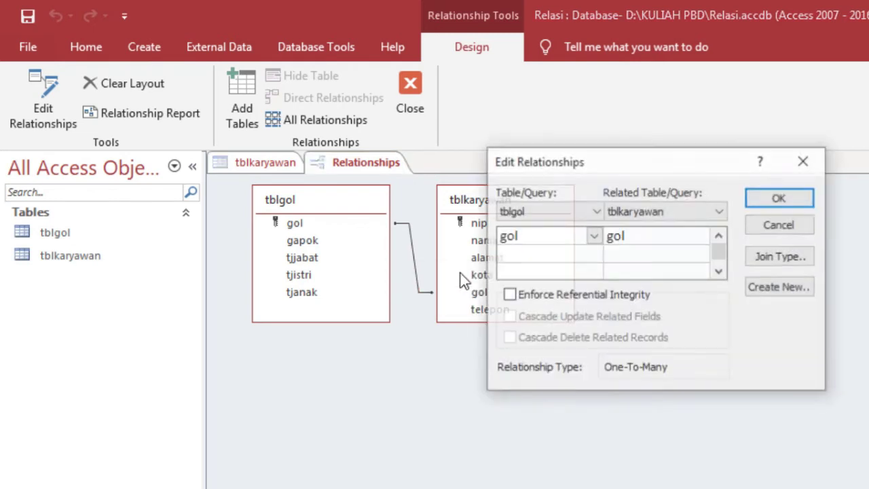
pyautogui.click(568, 299)
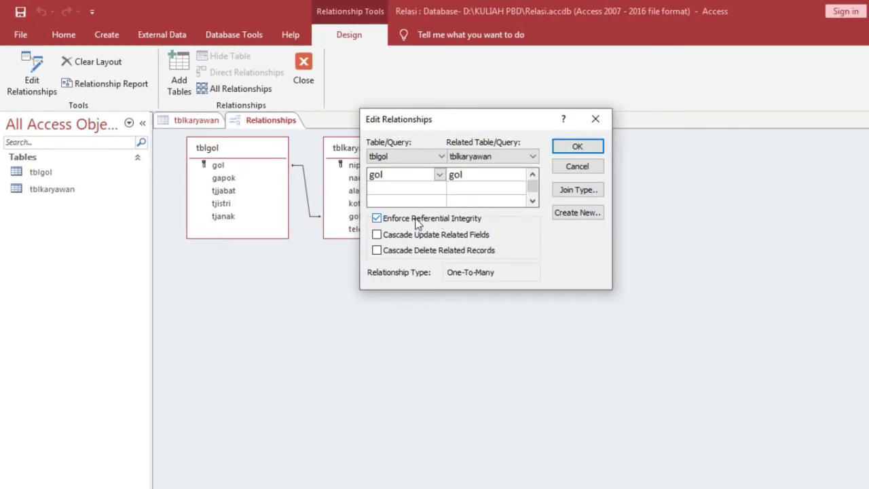
pyautogui.click(578, 155)
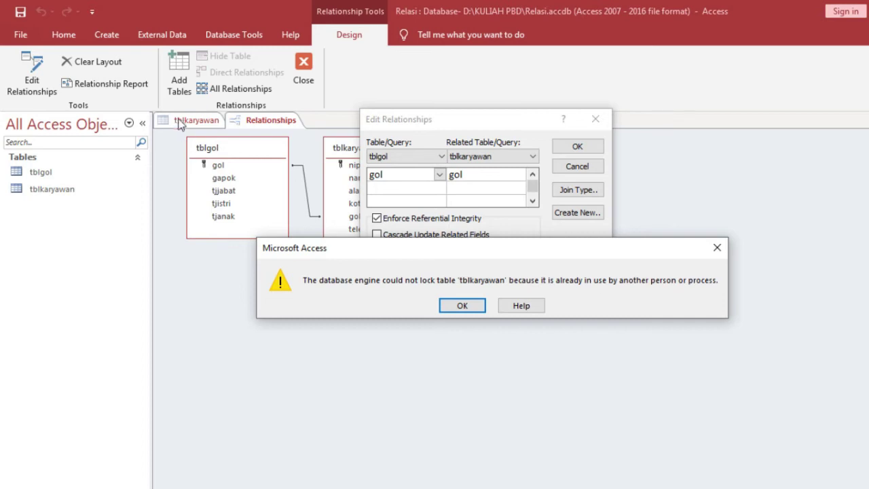
pyautogui.click(462, 306)
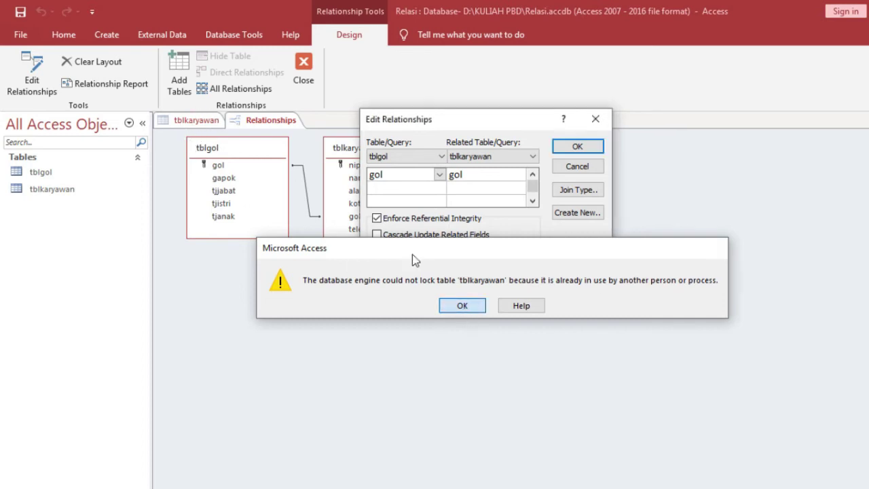
pyautogui.click(577, 167)
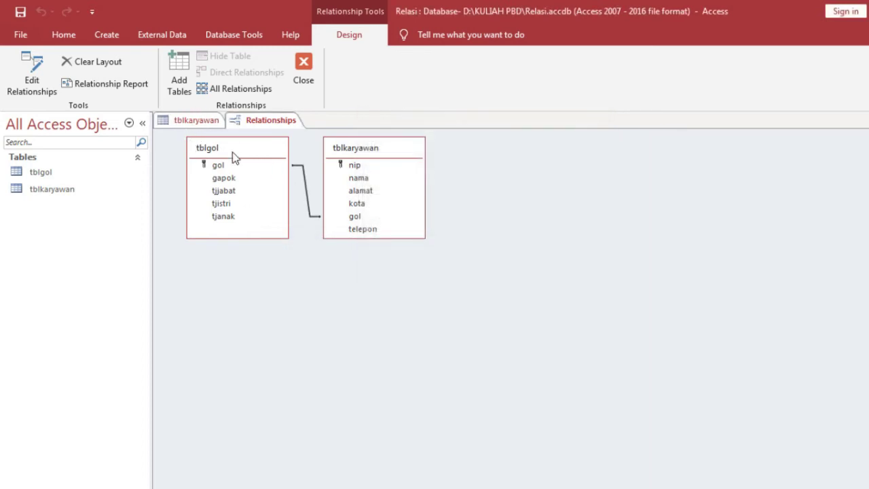
pyautogui.click(198, 123)
# - Close tblkaryawan, delete the old gol link, and redraw gol-to-gol with Enforce Referential Integrity ticked
pyautogui.rightClick(199, 124)
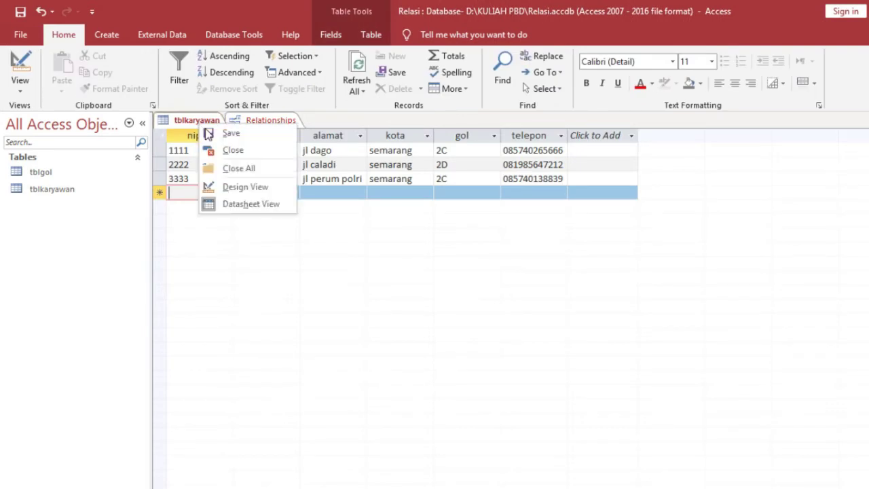
pyautogui.click(226, 151)
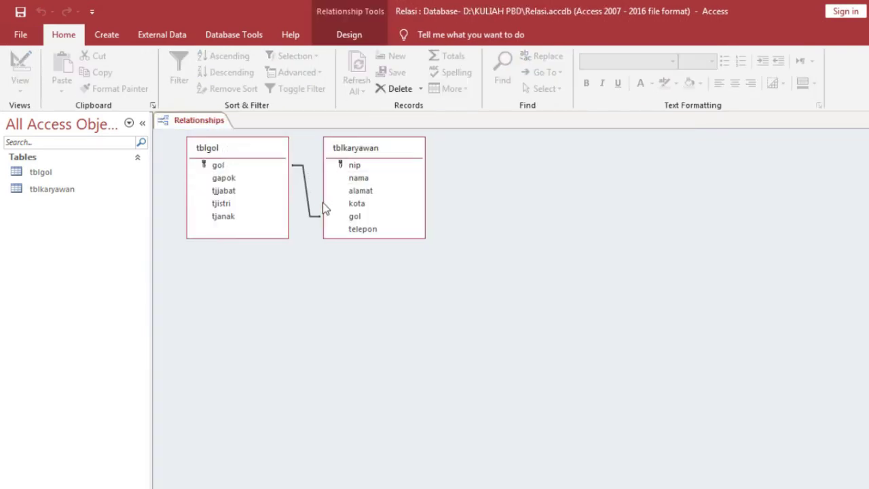
pyautogui.press('Delete')
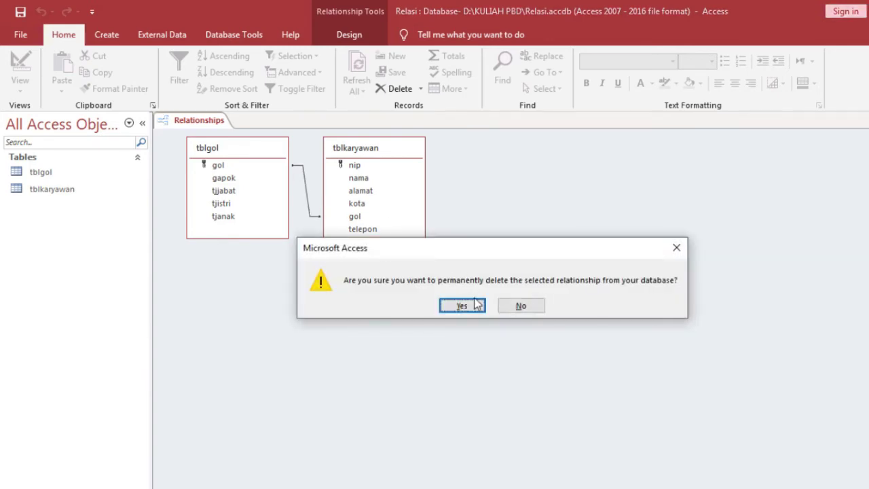
pyautogui.click(476, 306)
pyautogui.moveTo(234, 165); pyautogui.dragTo(354, 219)
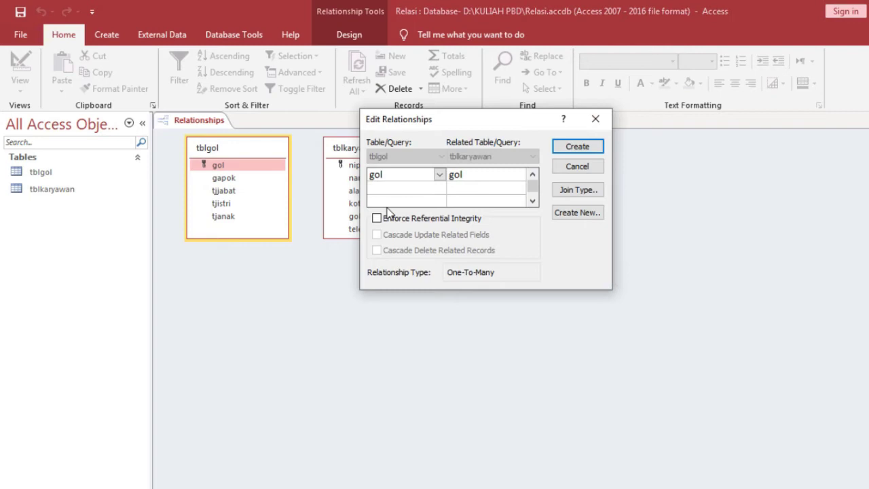
pyautogui.click(443, 223)
pyautogui.click(578, 146)
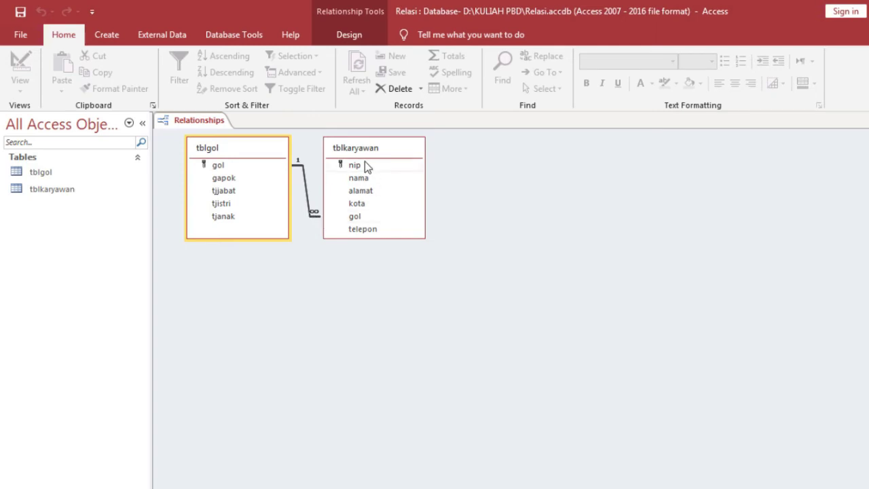
# - Drag tblkaryawan and tblgol toward the middle of the diagram so they sit side by side
pyautogui.moveTo(361, 146); pyautogui.dragTo(442, 144)
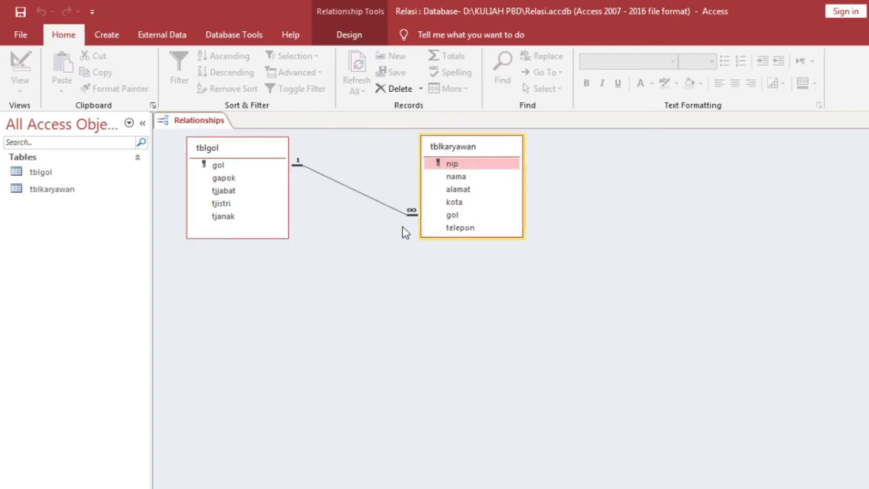
pyautogui.moveTo(271, 147); pyautogui.dragTo(307, 159)
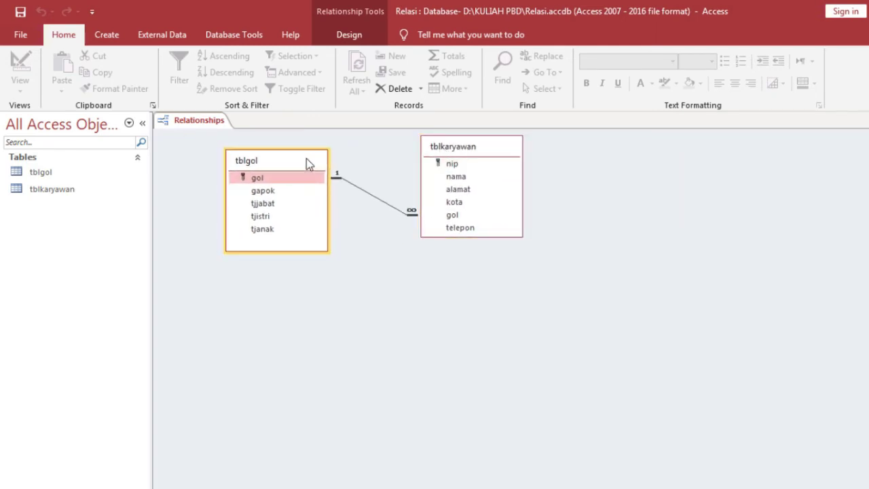
pyautogui.moveTo(306, 159); pyautogui.dragTo(365, 147)
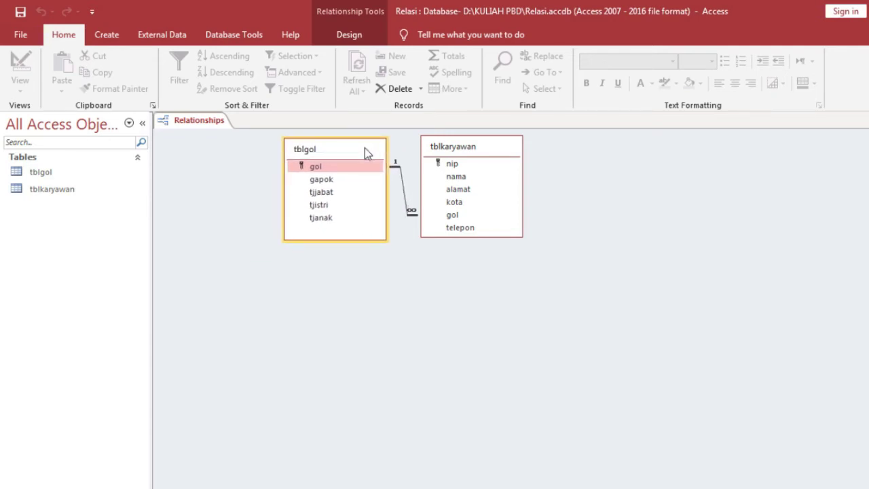
# - Save the relationship layout and switch to the recent Penjualan.accdb database
pyautogui.click(21, 34)
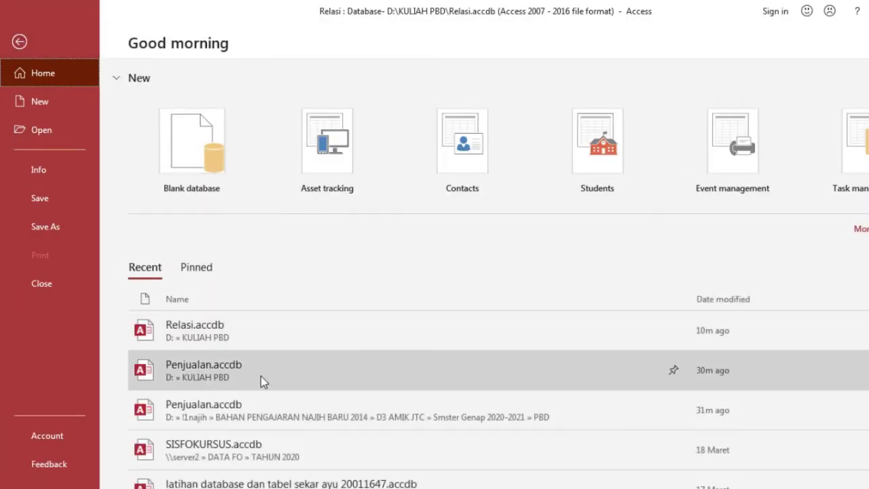
pyautogui.click(261, 376)
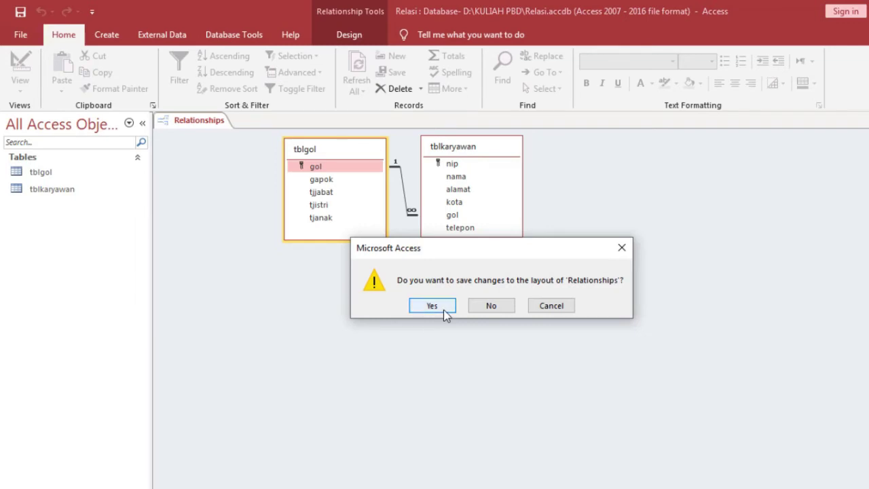
pyautogui.click(443, 309)
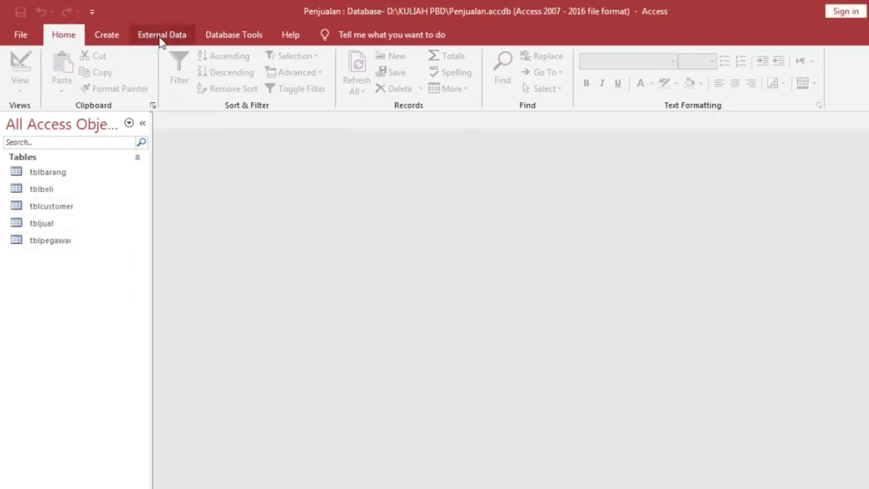
pyautogui.click(159, 37)
# - Open tblbarang, tblbeli, tblcustomer, tbljual and tblpegawai in Design View
pyautogui.rightClick(61, 172)
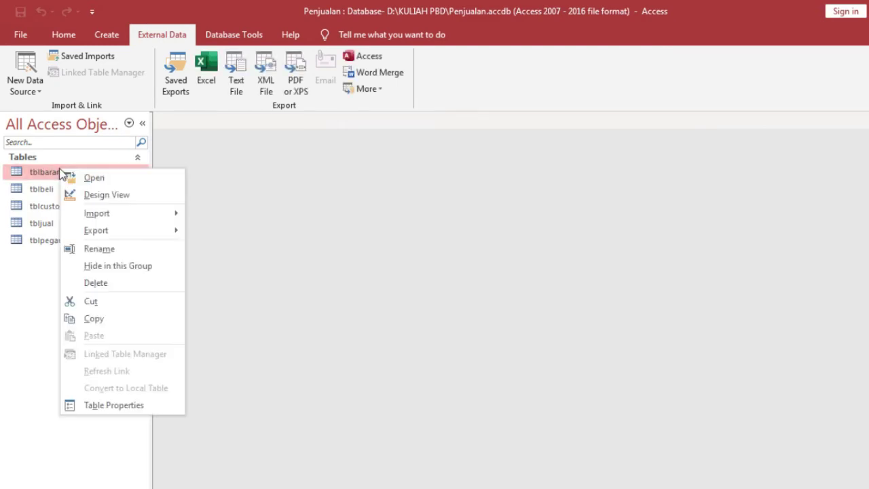
pyautogui.click(89, 196)
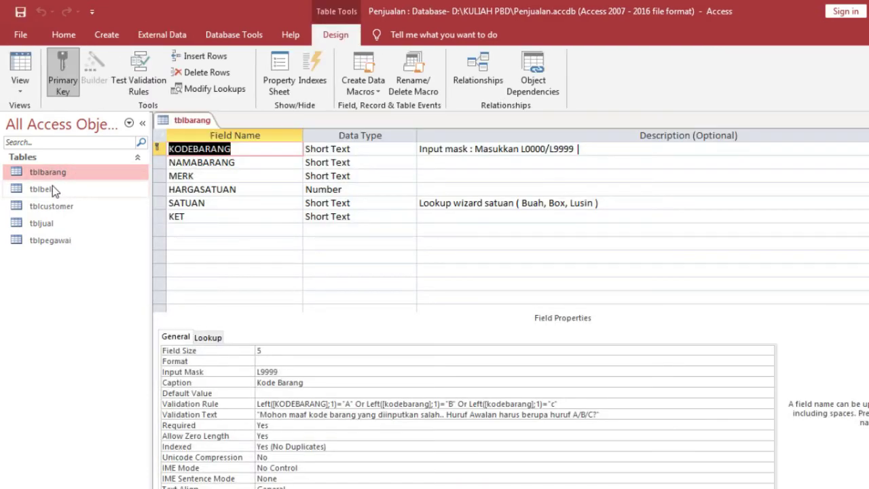
pyautogui.rightClick(52, 187)
pyautogui.click(93, 212)
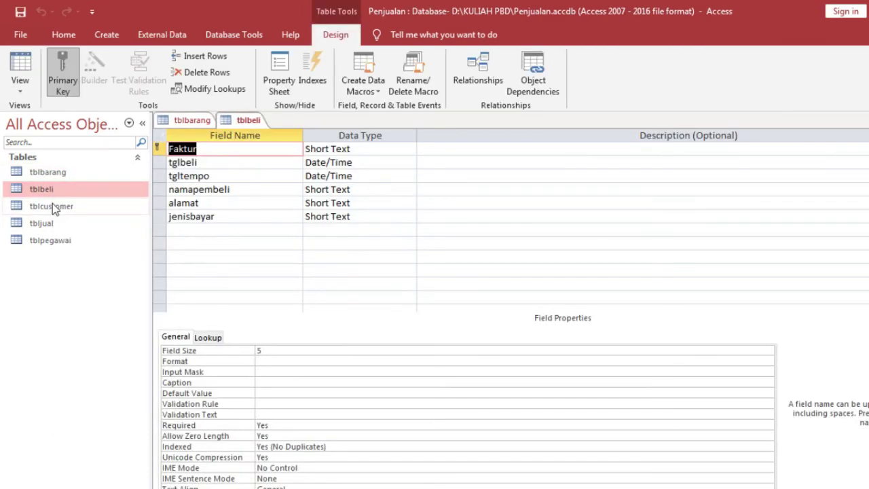
pyautogui.rightClick(63, 209)
pyautogui.click(80, 231)
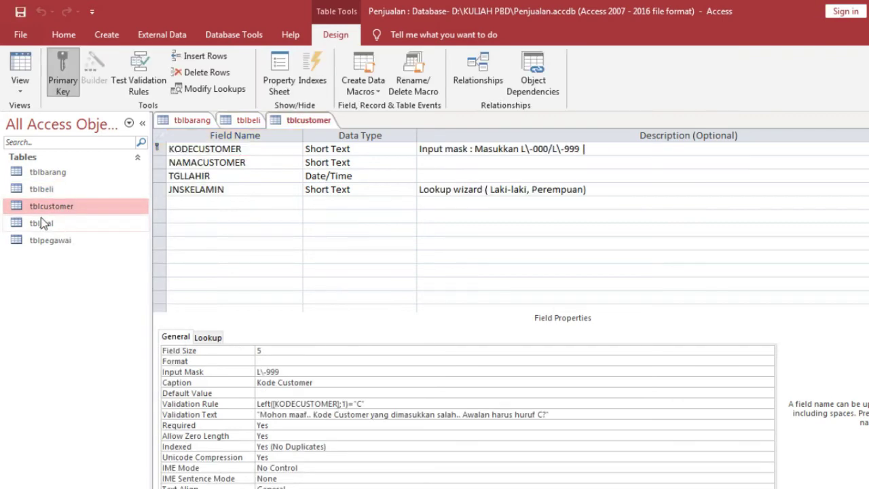
pyautogui.rightClick(42, 225)
pyautogui.click(89, 246)
pyautogui.rightClick(64, 242)
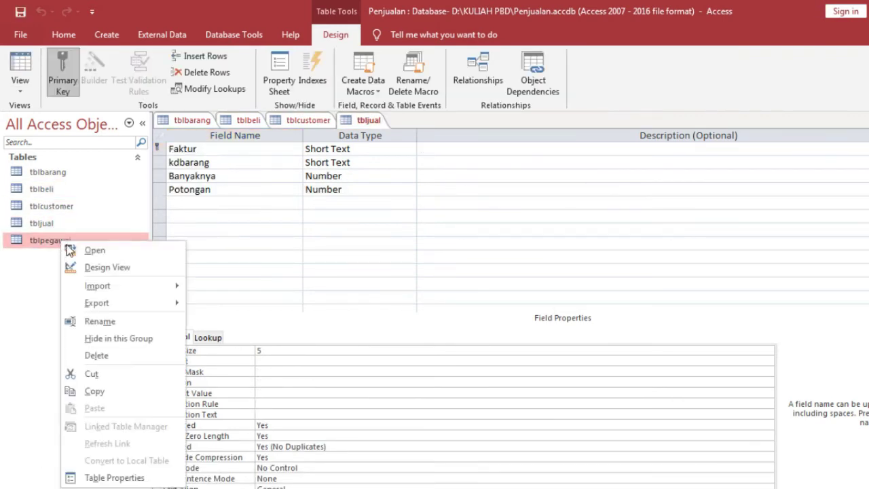
pyautogui.click(91, 268)
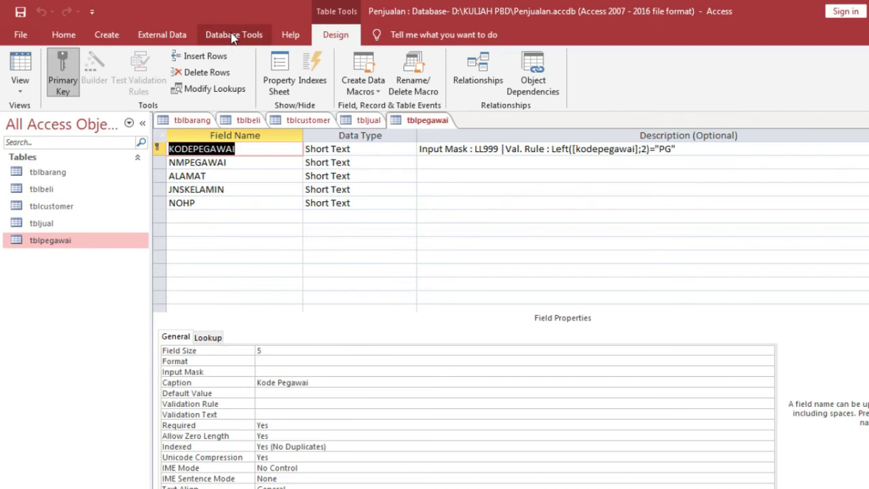
pyautogui.click(233, 35)
# - Open the Penjualan Relationships window and line up tblbeli, tblcustomer, tbljual and tblpegawai across the top
pyautogui.click(175, 80)
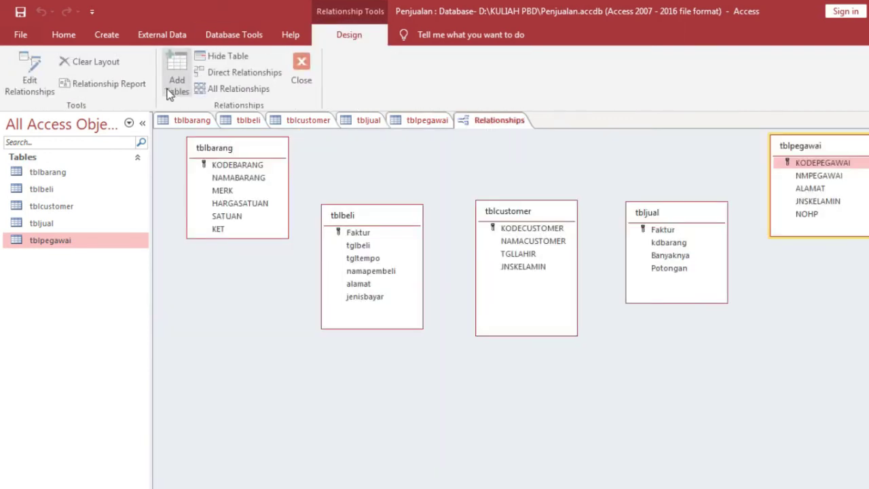
pyautogui.moveTo(347, 214); pyautogui.dragTo(338, 154)
pyautogui.moveTo(516, 214); pyautogui.dragTo(491, 150)
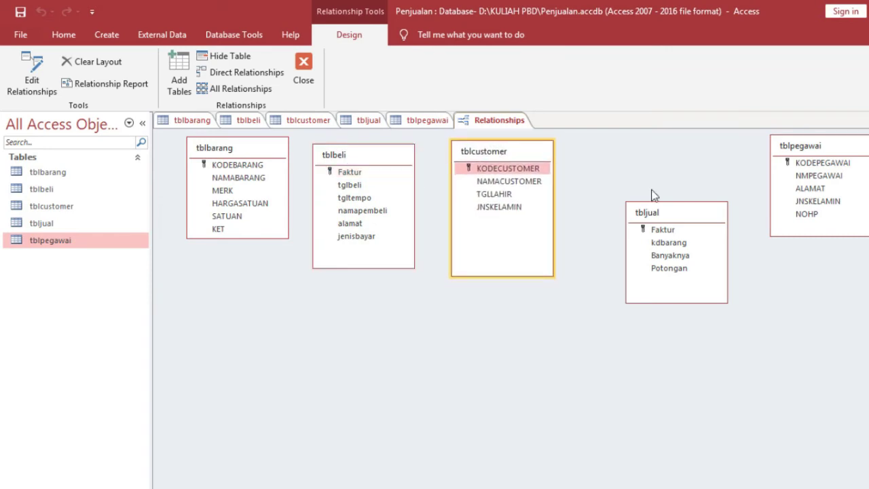
pyautogui.moveTo(679, 208); pyautogui.dragTo(660, 144)
pyautogui.click(805, 152)
pyautogui.moveTo(805, 152); pyautogui.dragTo(790, 154)
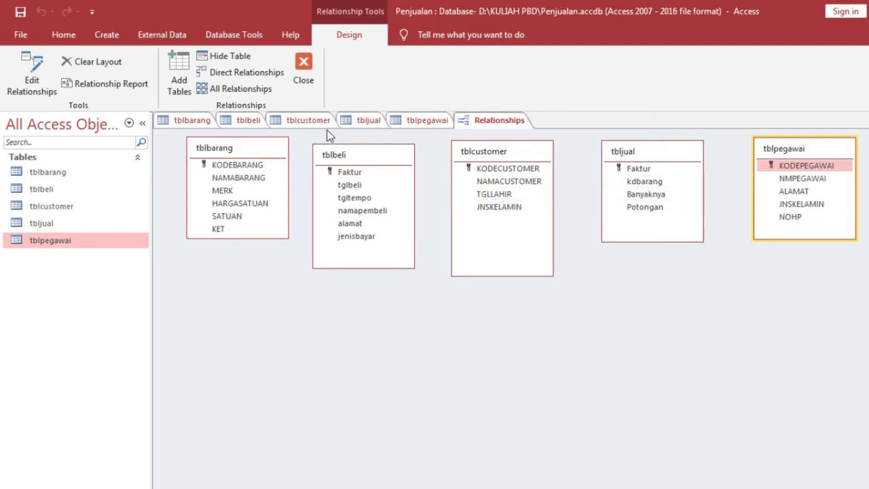
pyautogui.click(369, 121)
# - Rename tbljual's kdbarang field to kodebarang, save the design, and go back to Relationships
pyautogui.click(238, 164)
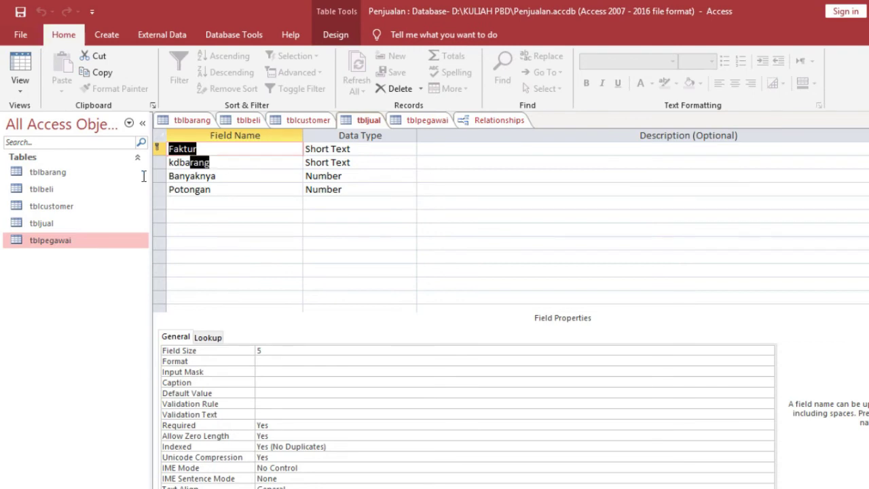
pyautogui.write('kodeba')
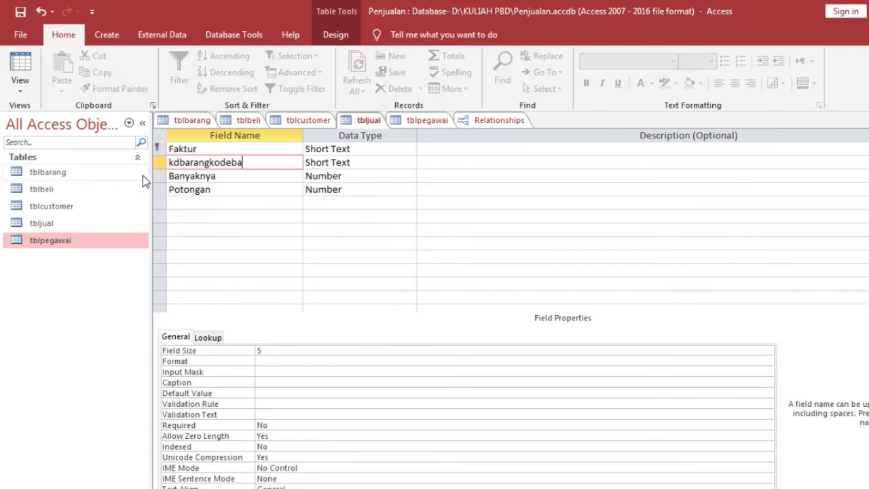
pyautogui.press('BackSpace')
pyautogui.press('BackSpace')
pyautogui.press('BackSpace')
pyautogui.press('BackSpace')
pyautogui.press('BackSpace')
pyautogui.press('BackSpace')
pyautogui.press('BackSpace')
pyautogui.press('BackSpace')
pyautogui.press('BackSpace')
pyautogui.press('BackSpace')
pyautogui.press('BackSpace')
pyautogui.press('BackSpace')
pyautogui.press('BackSpace')
pyautogui.press('BackSpace')
pyautogui.write('kodebarang')
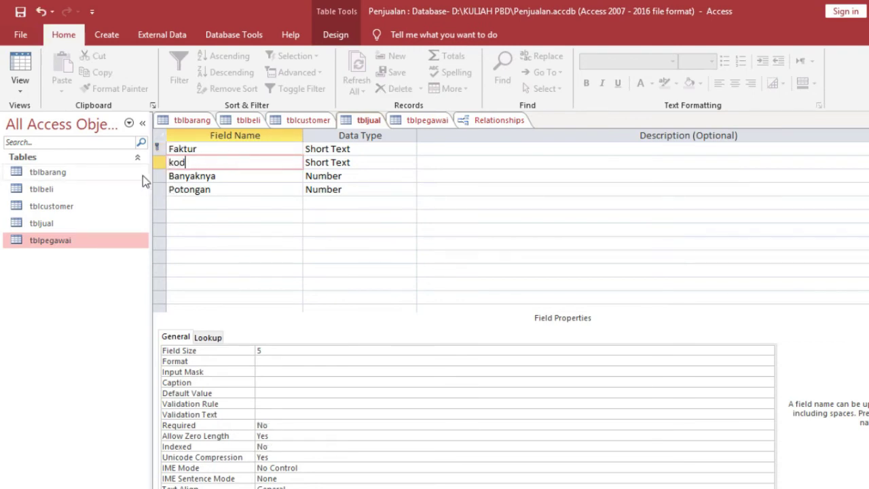
pyautogui.rightClick(358, 125)
pyautogui.click(370, 135)
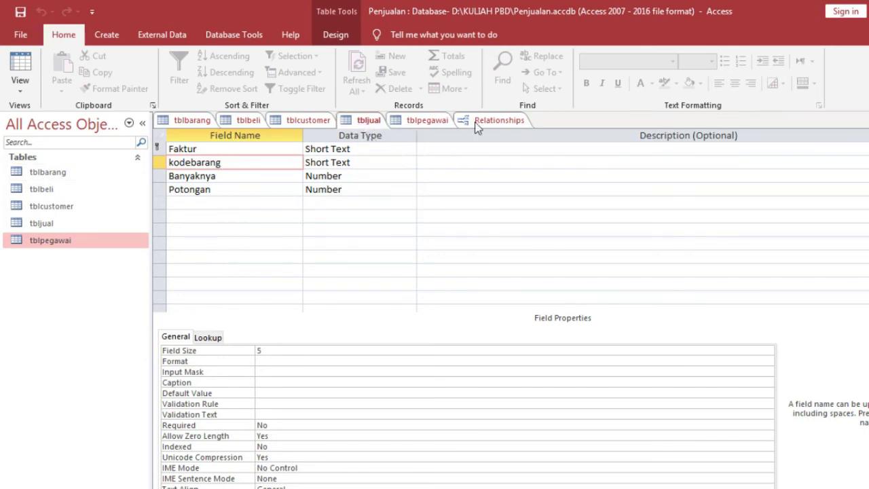
pyautogui.click(478, 128)
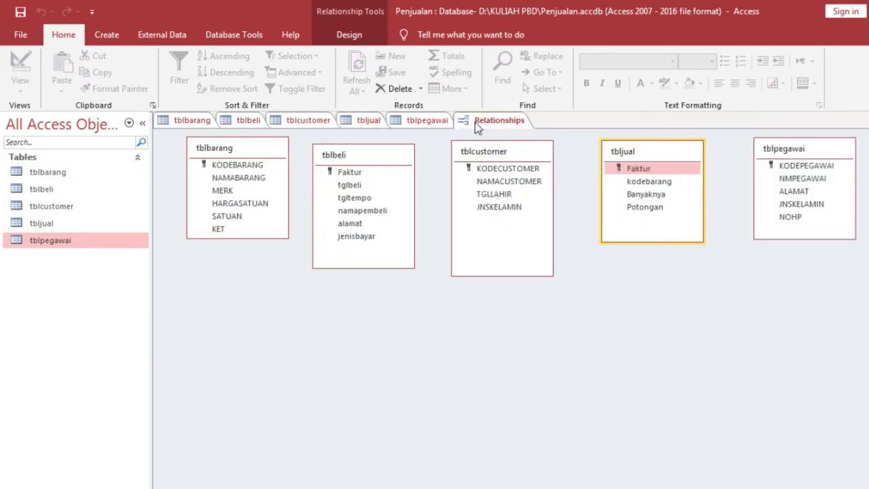
# - Try linking KODEBARANG to tbljual's kodebarang with referential integrity, then cancel after the table-locked error
pyautogui.click(649, 182)
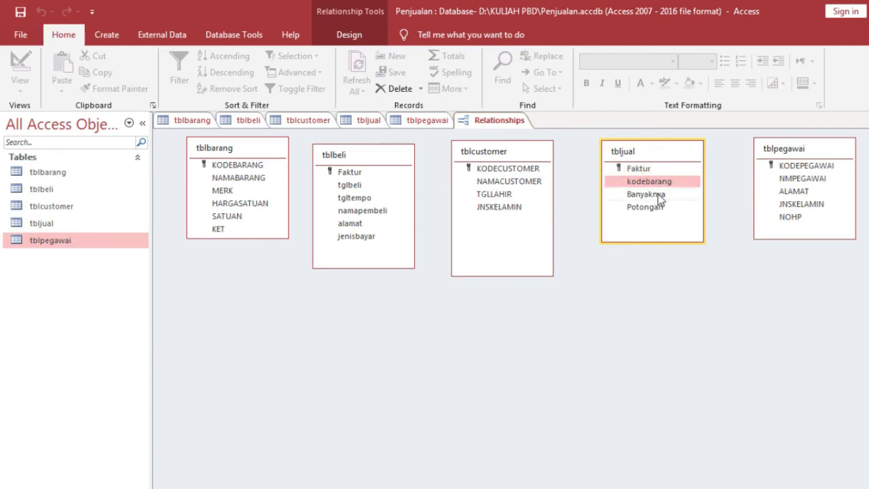
pyautogui.moveTo(242, 165); pyautogui.dragTo(607, 177)
pyautogui.moveTo(234, 169); pyautogui.dragTo(649, 188)
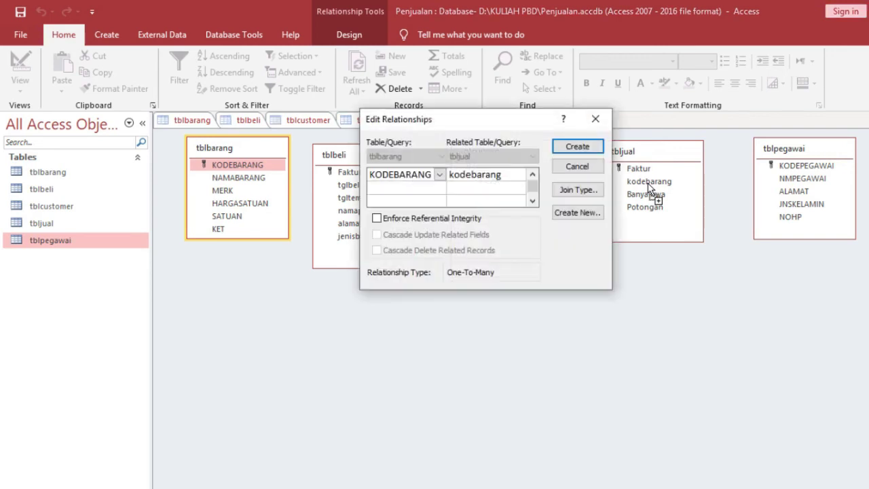
pyautogui.click(426, 219)
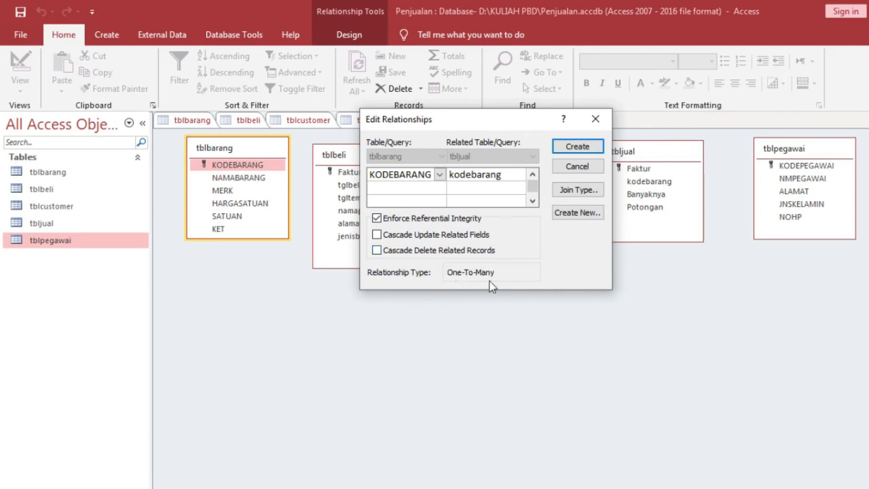
pyautogui.click(577, 148)
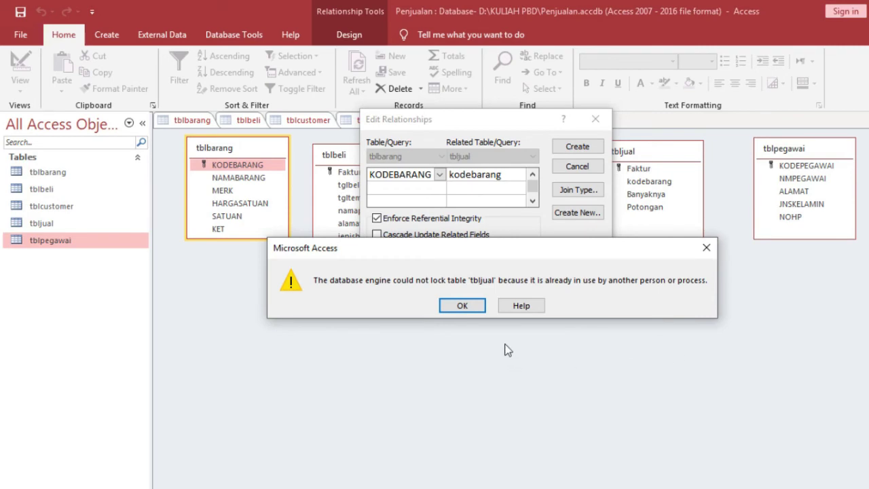
pyautogui.click(480, 307)
pyautogui.click(578, 168)
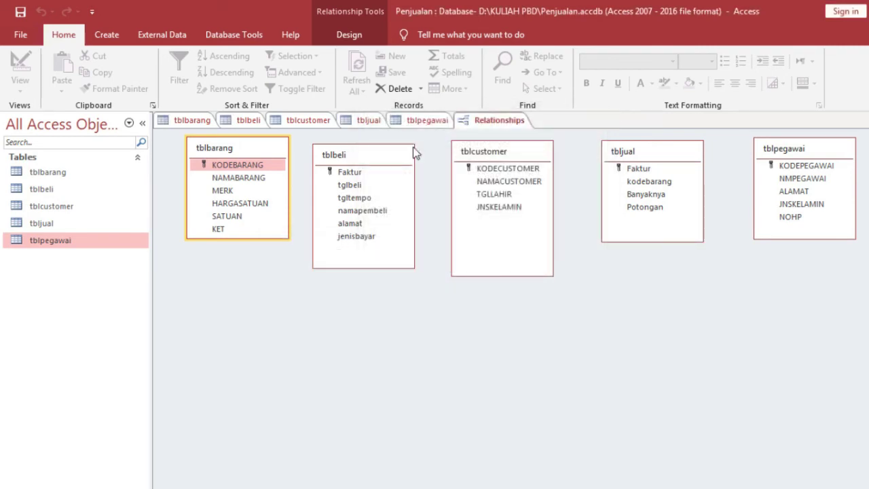
pyautogui.click(185, 120)
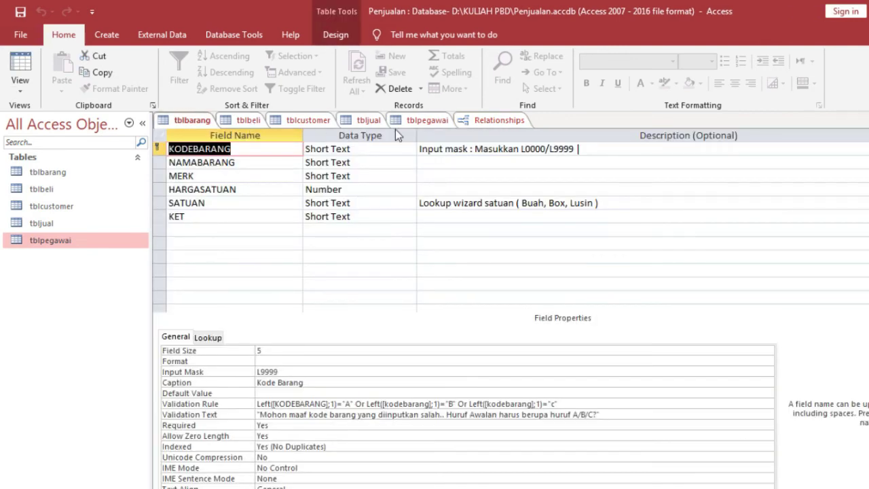
# - Close the design views of tblbarang, tblbeli, tblcustomer, tbljual and tblpegawai
pyautogui.rightClick(191, 121)
pyautogui.click(227, 147)
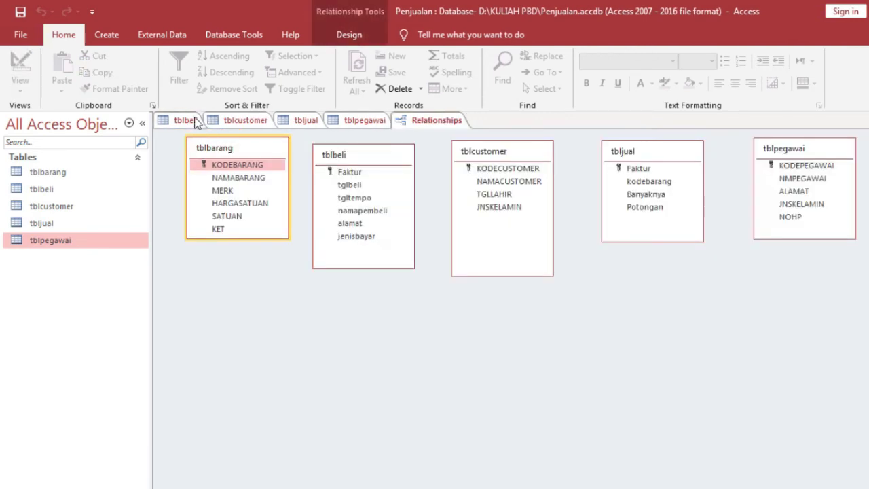
pyautogui.rightClick(192, 121)
pyautogui.click(218, 146)
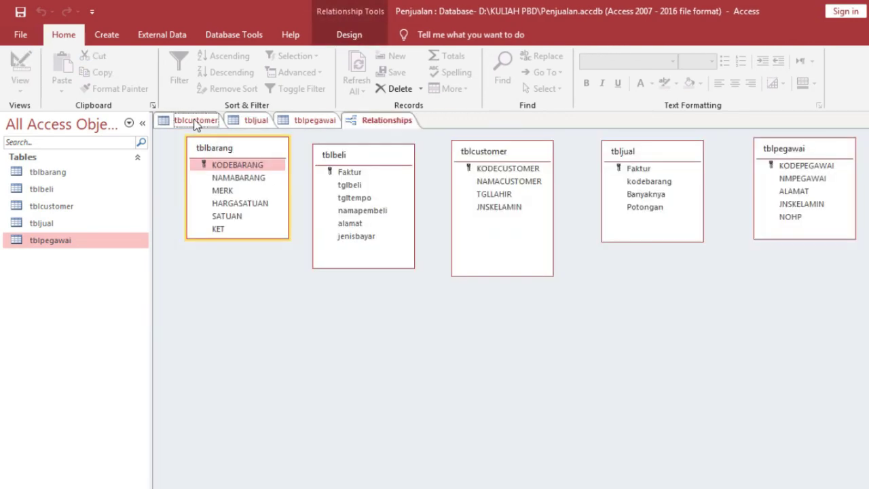
pyautogui.rightClick(189, 121)
pyautogui.click(221, 146)
pyautogui.rightClick(196, 124)
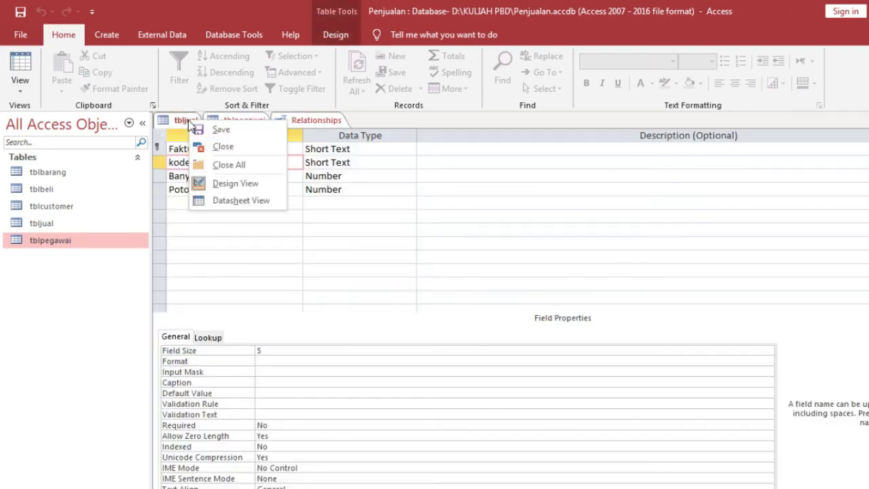
pyautogui.click(221, 146)
pyautogui.rightClick(184, 122)
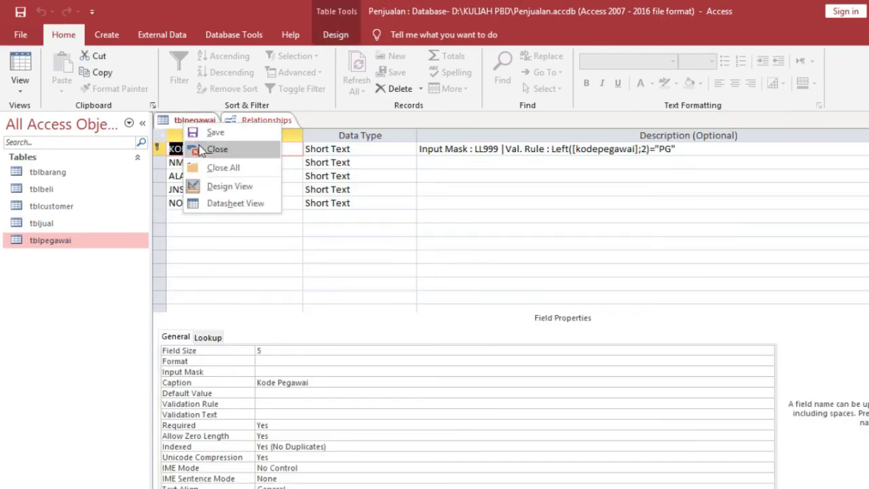
pyautogui.click(202, 146)
pyautogui.rightClick(198, 122)
# - Join tblbarang's KODEBARANG to tbljual's kodebarang with enforced integrity, then drag tblbeli and tblcustomer lower
pyautogui.click(203, 130)
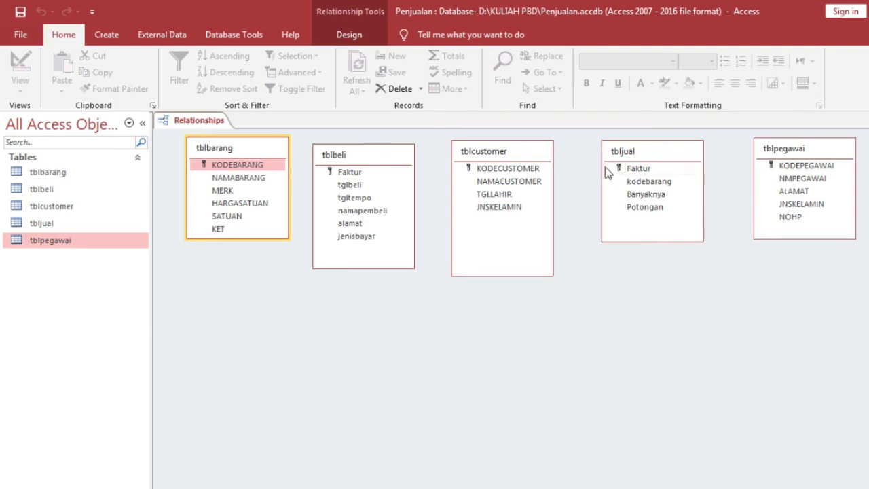
pyautogui.moveTo(248, 165); pyautogui.dragTo(648, 186)
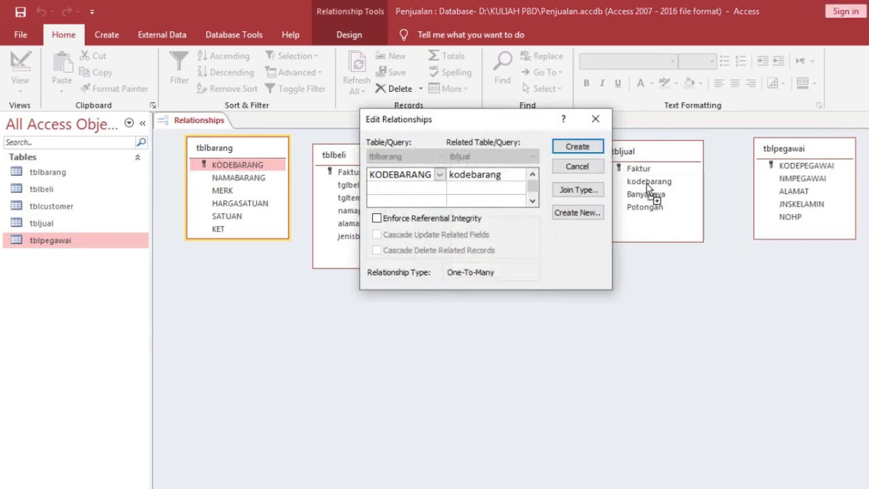
pyautogui.click(422, 222)
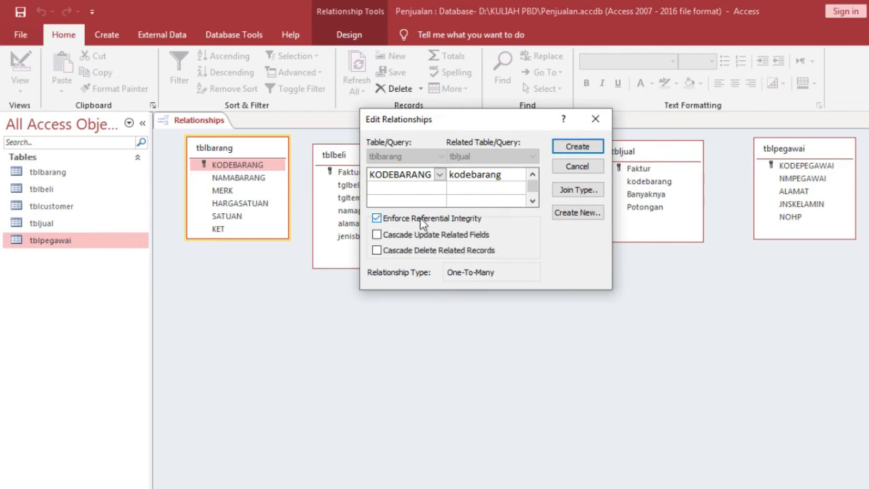
pyautogui.click(576, 147)
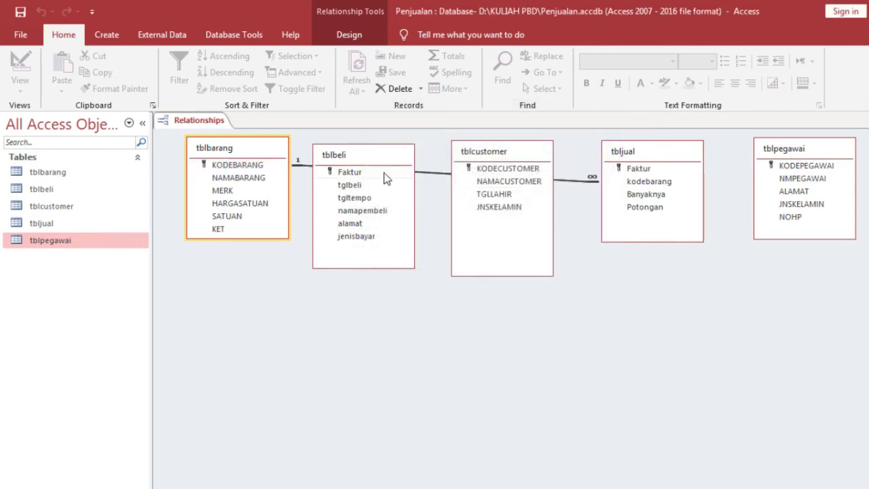
pyautogui.moveTo(354, 155); pyautogui.dragTo(354, 238)
pyautogui.moveTo(498, 152); pyautogui.dragTo(513, 238)
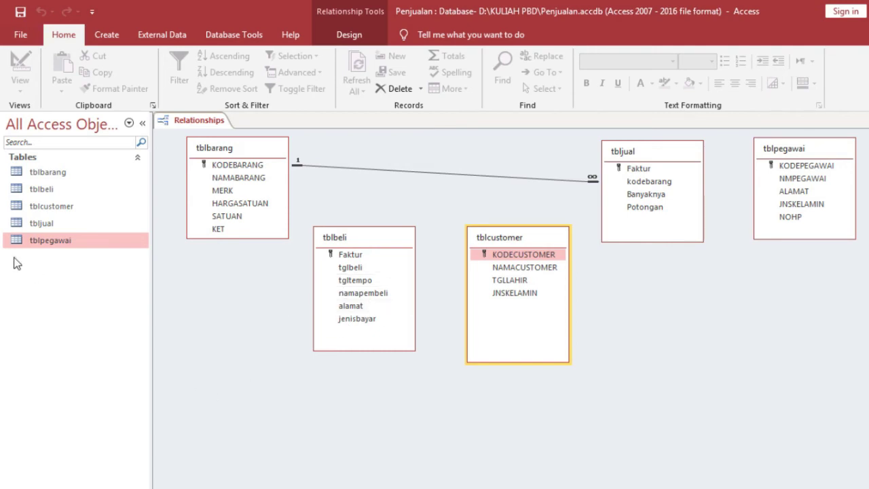
# - Create a new table in Design view with fields kodesupplier, namasuppplier, alamat and nohp
pyautogui.click(117, 36)
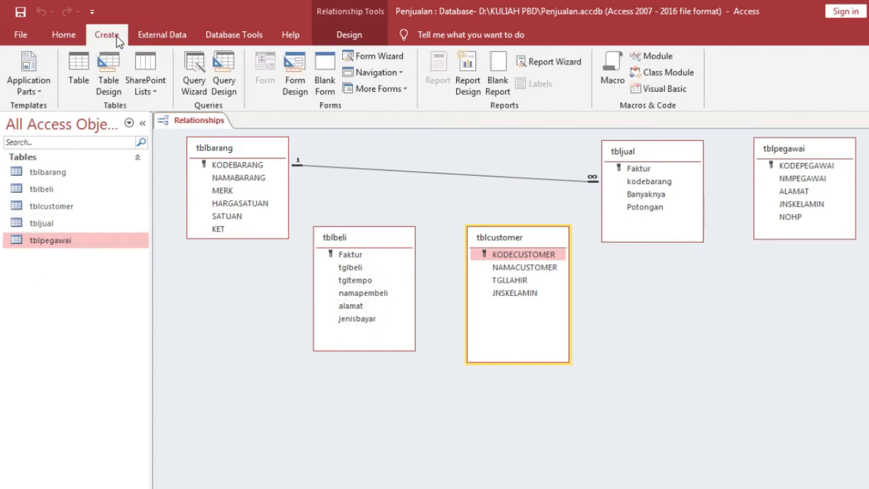
pyautogui.click(112, 85)
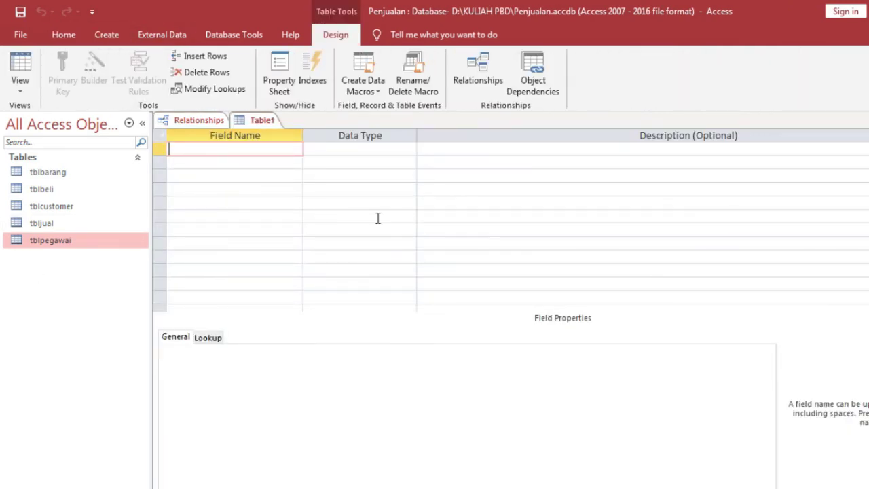
pyautogui.write('kodesupplier')
pyautogui.press('Tab')
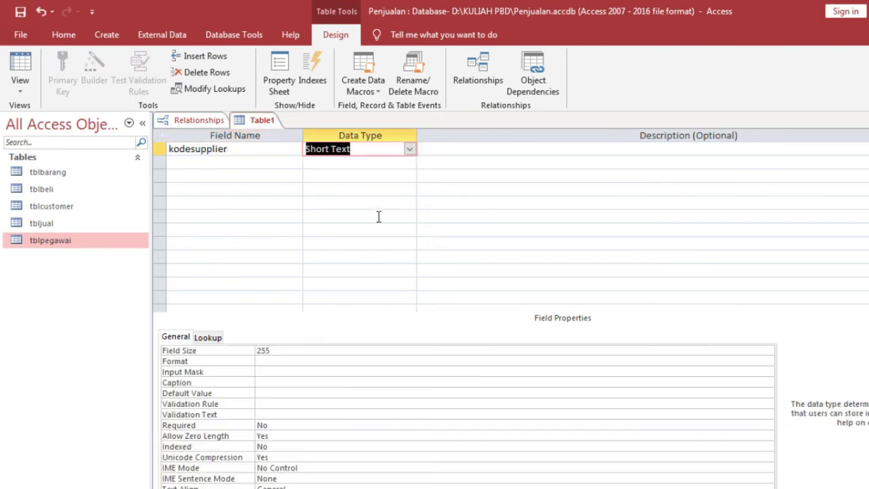
pyautogui.press('Tab')
pyautogui.click(229, 164)
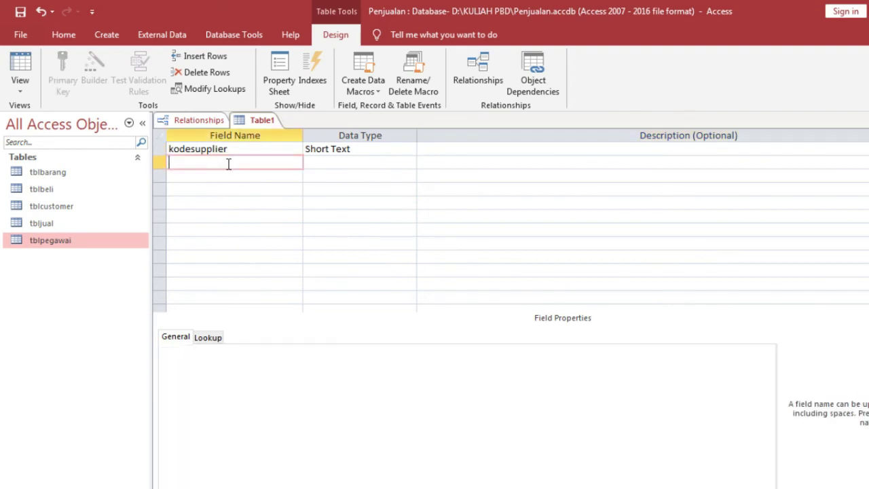
pyautogui.write('namasuppplier')
pyautogui.press('Tab')
pyautogui.click(188, 176)
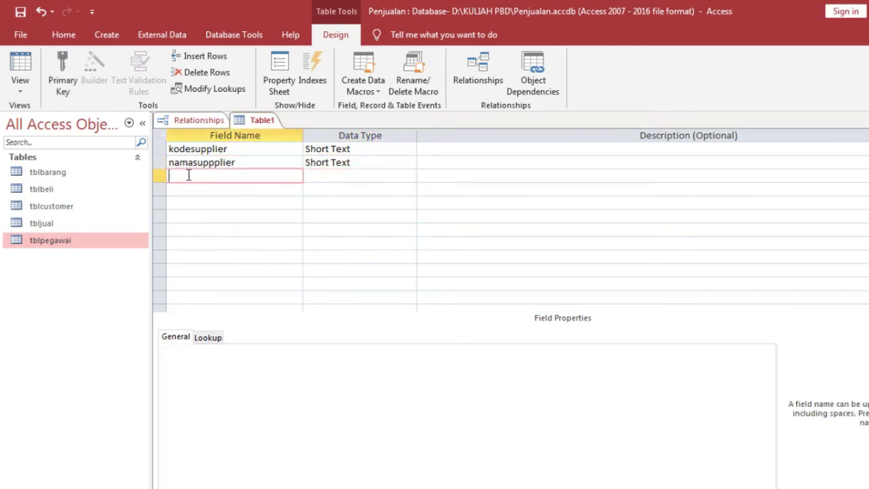
pyautogui.write('alamat')
pyautogui.press('Tab')
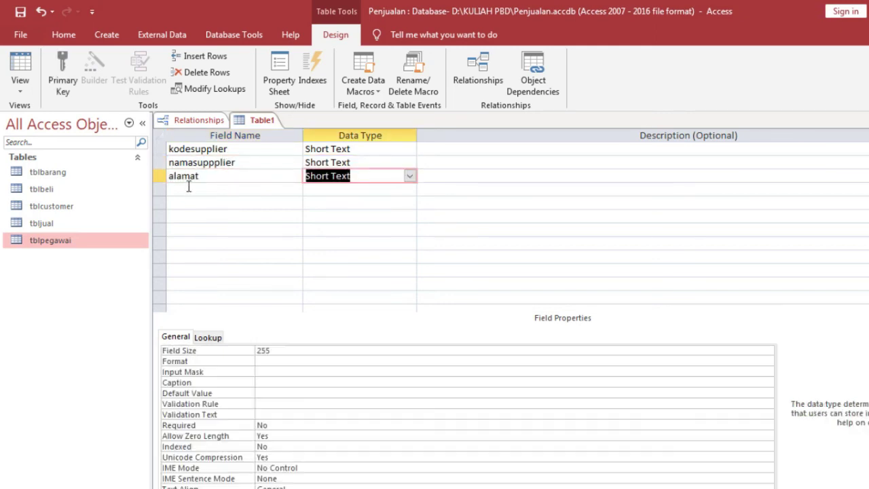
pyautogui.click(189, 191)
pyautogui.write('nohp')
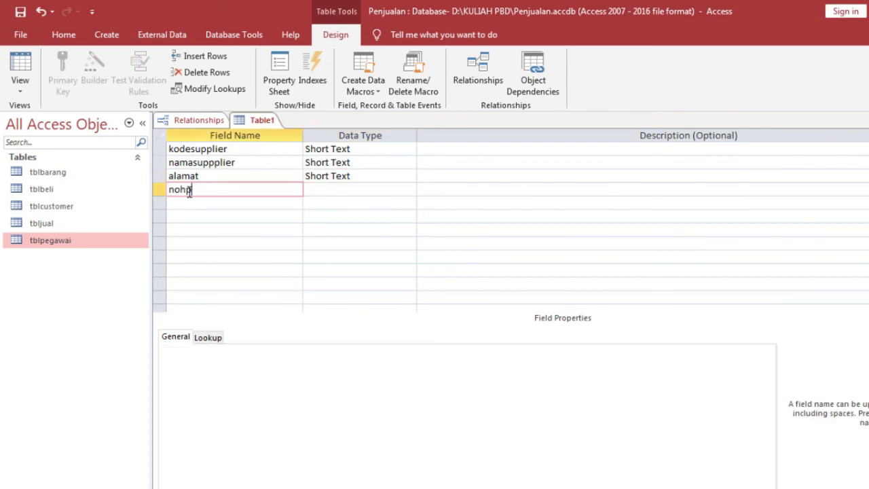
pyautogui.press('Tab')
# - Set field sizes: kodesupplier 5, namasuppplier 30, alamat 50 and nohp 13
pyautogui.click(384, 148)
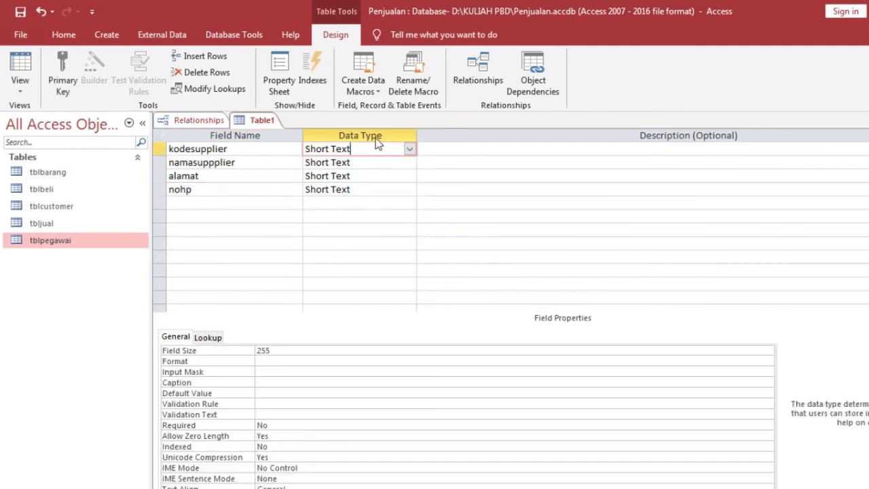
pyautogui.click(283, 351)
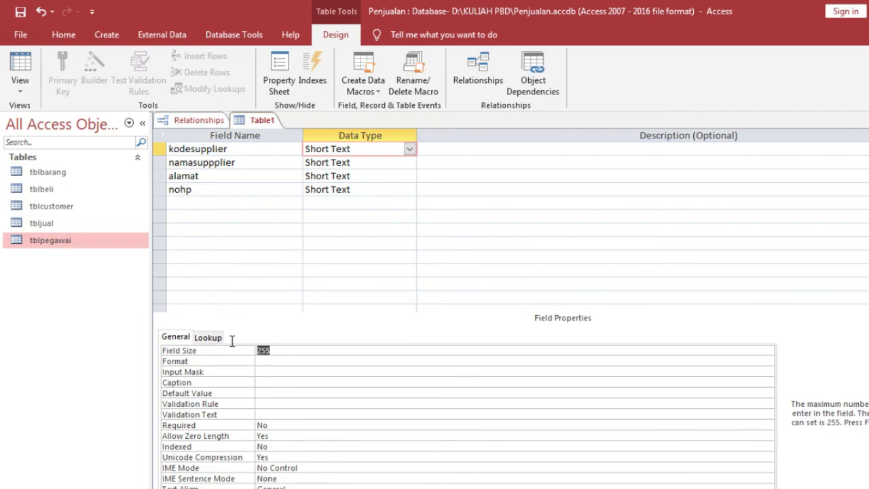
pyautogui.write('5')
pyautogui.click(359, 163)
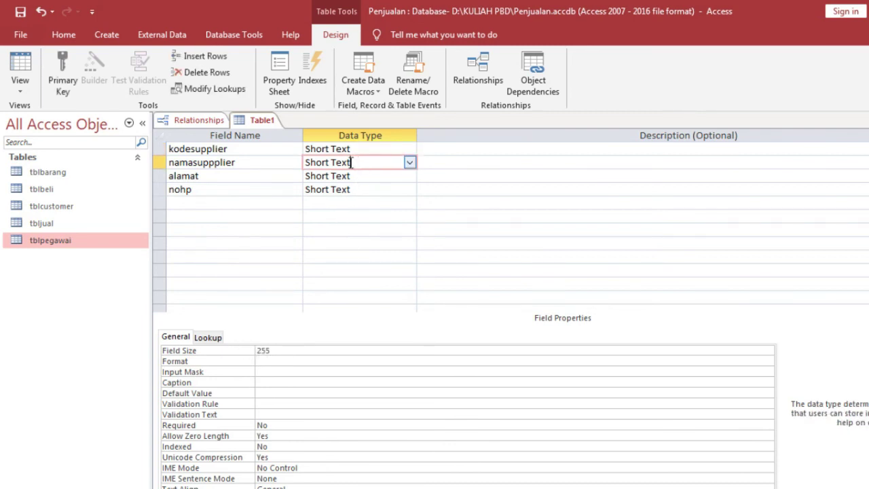
pyautogui.click(283, 351)
pyautogui.write('30')
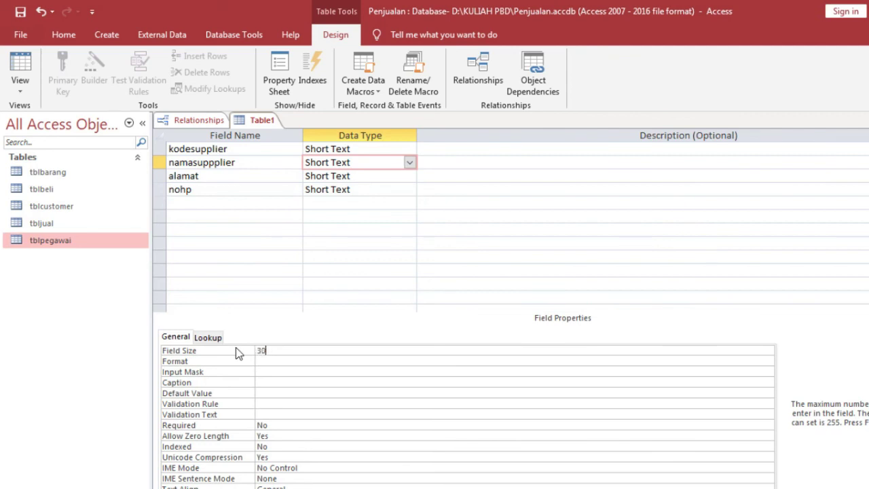
pyautogui.click(354, 175)
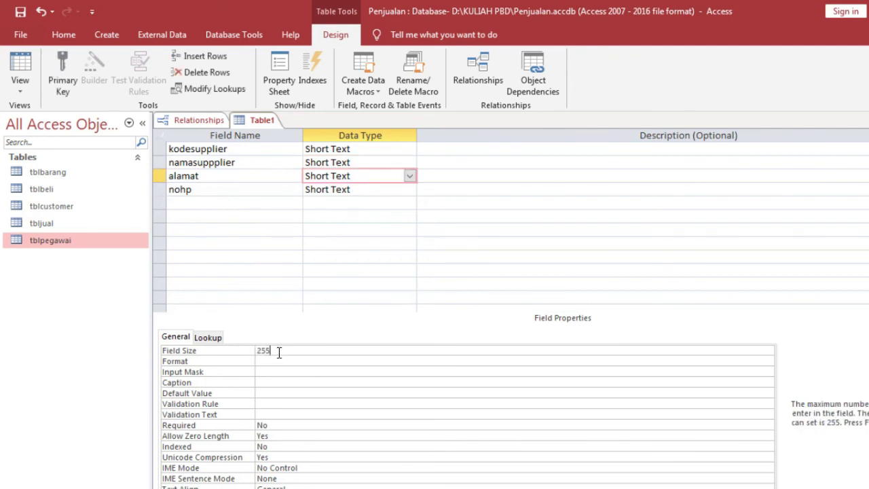
pyautogui.click(280, 351)
pyautogui.write('50')
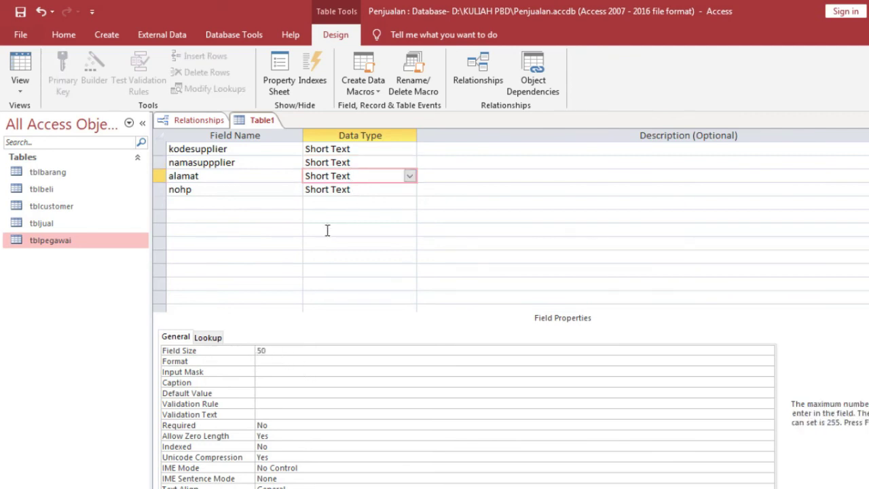
pyautogui.click(355, 190)
pyautogui.click(286, 352)
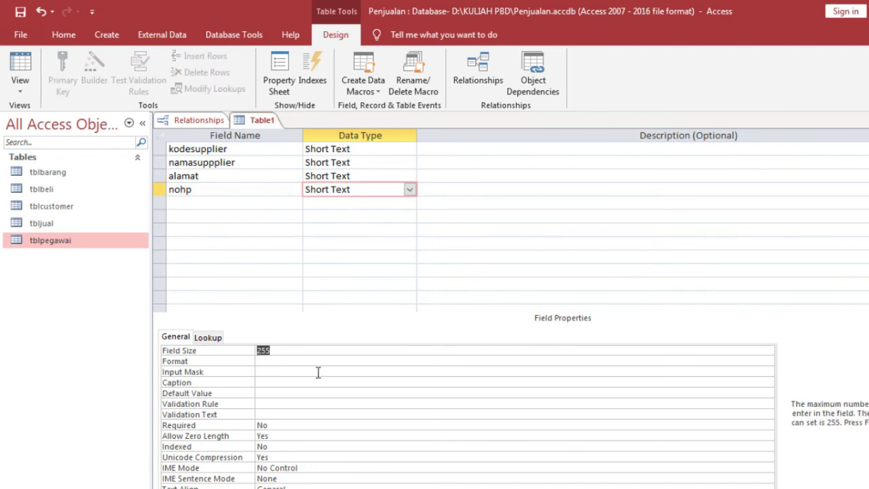
pyautogui.write('13')
# - Make kodesupplier the primary key of the new table
pyautogui.click(187, 151)
pyautogui.click(184, 150)
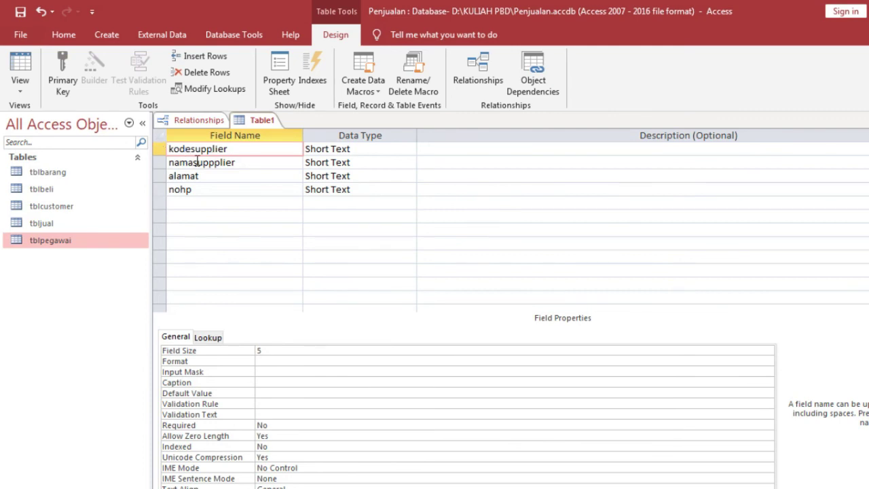
pyautogui.click(63, 90)
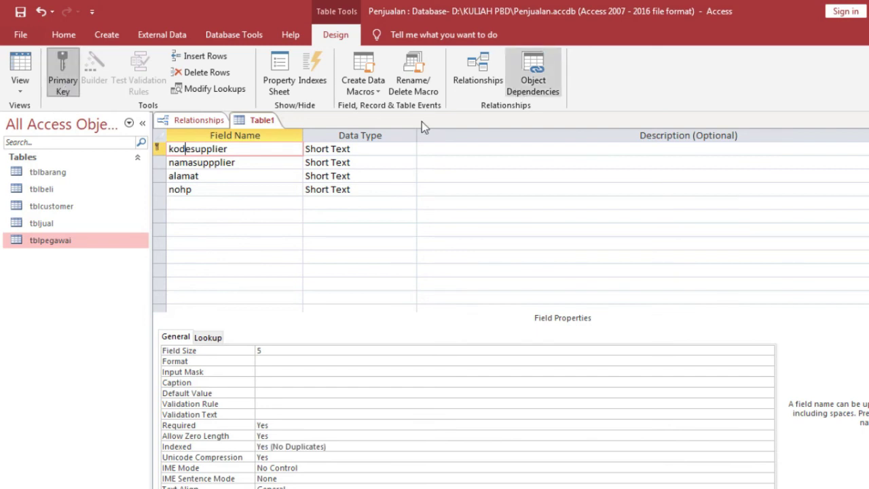
pyautogui.rightClick(247, 124)
# - Save the new table as tblsupplier
pyautogui.click(260, 134)
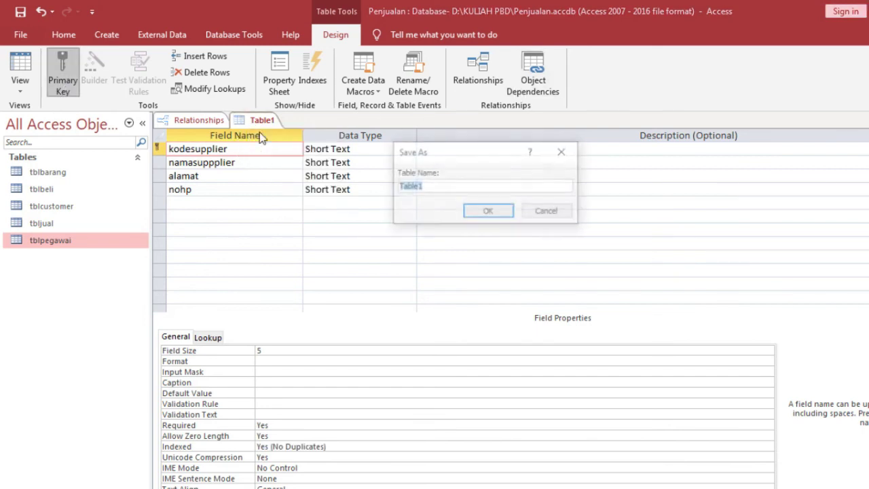
pyautogui.write('tbl')
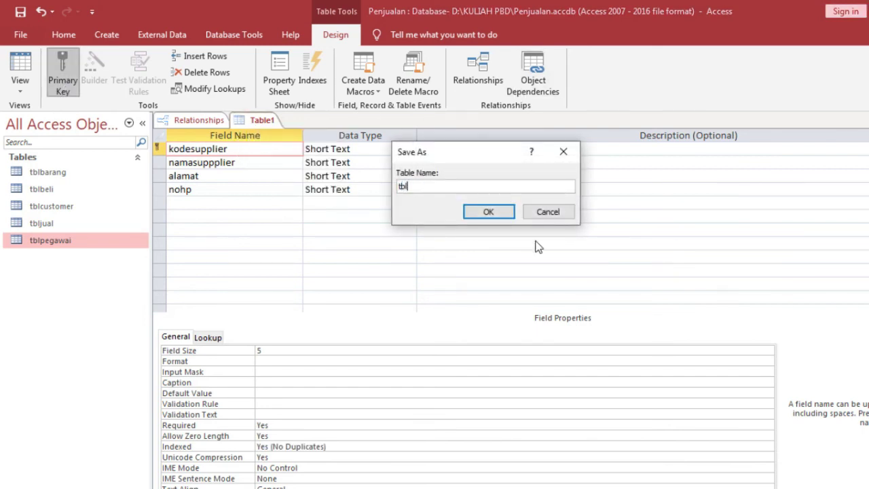
pyautogui.write('supl')
pyautogui.write('plier')
pyautogui.click(482, 212)
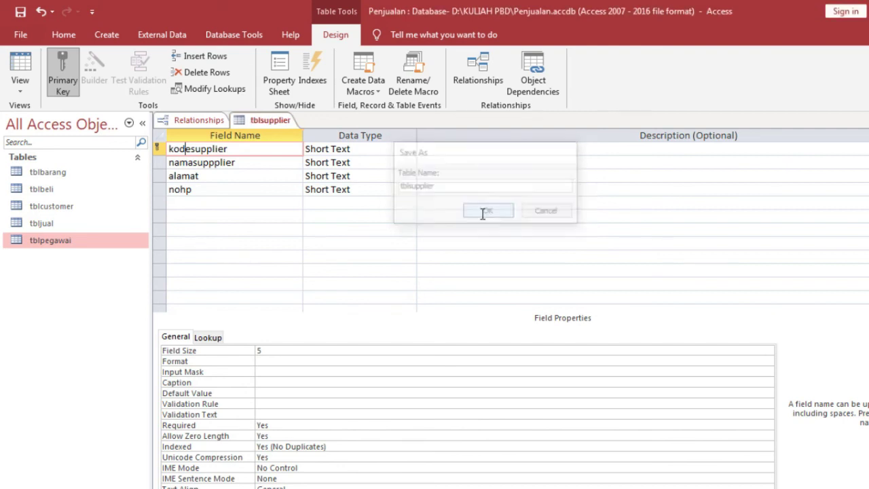
# - Close the tblsupplier design view
pyautogui.rightClick(237, 122)
pyautogui.click(247, 133)
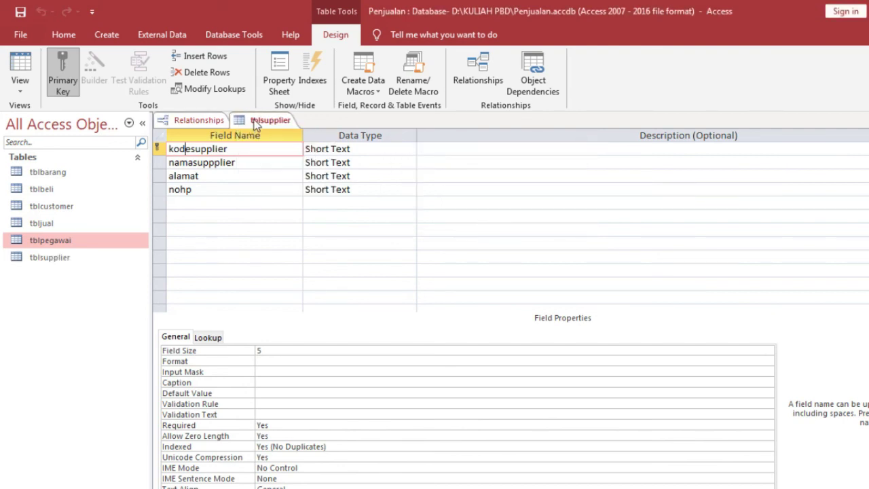
pyautogui.rightClick(255, 119)
pyautogui.click(277, 149)
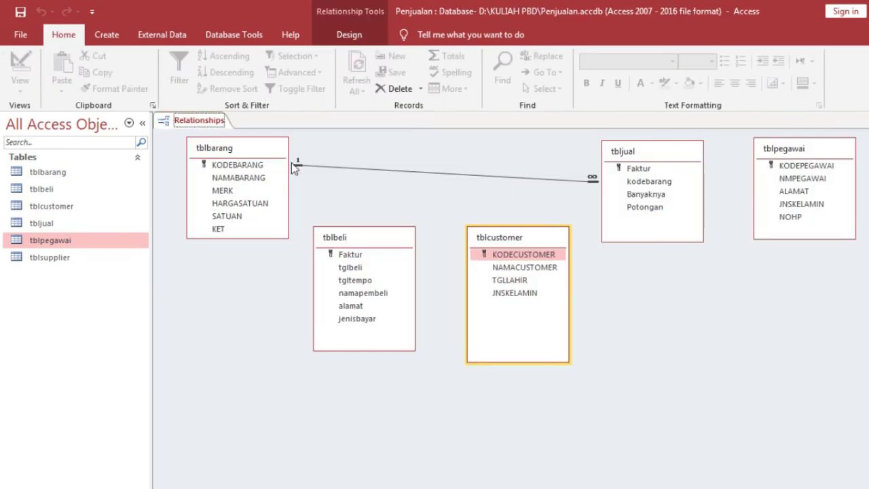
# - Add tblsupplier to the relationships diagram and position it below tblbarang
pyautogui.click(347, 36)
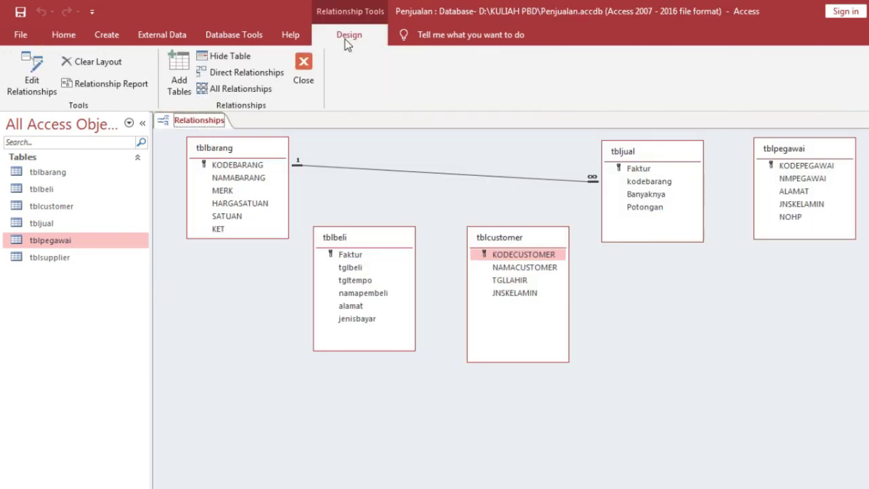
pyautogui.click(188, 95)
pyautogui.click(401, 149)
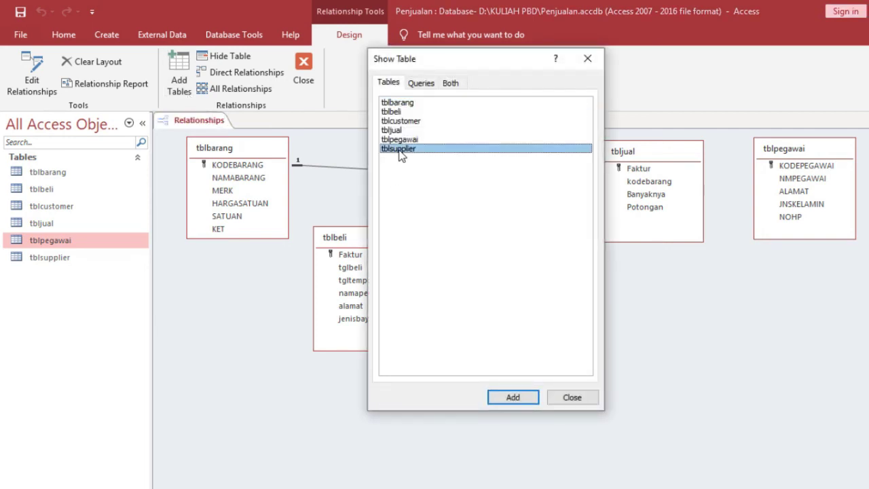
pyautogui.click(535, 399)
pyautogui.click(571, 398)
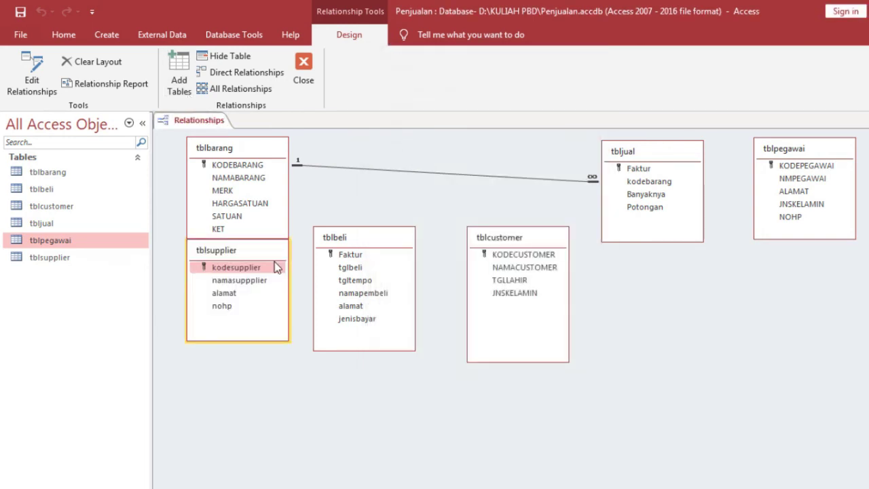
pyautogui.moveTo(273, 257); pyautogui.dragTo(277, 308)
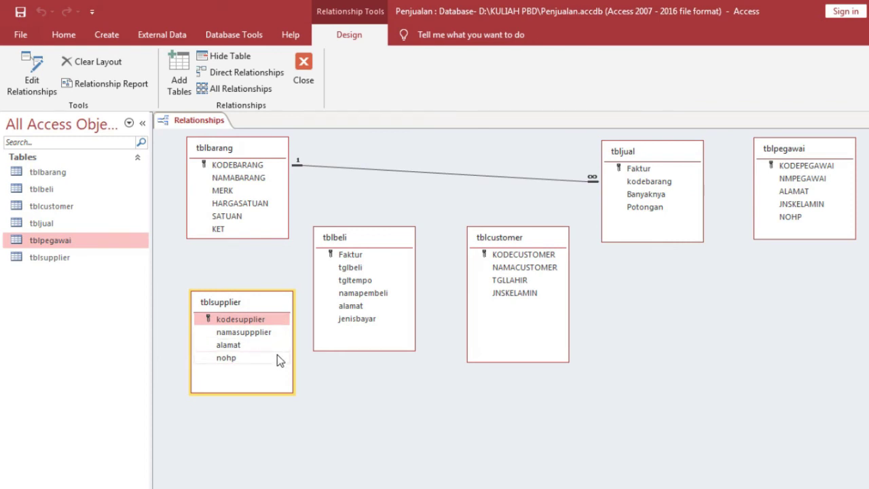
# - Select tblbeli in the navigation pane's tables list
pyautogui.click(374, 241)
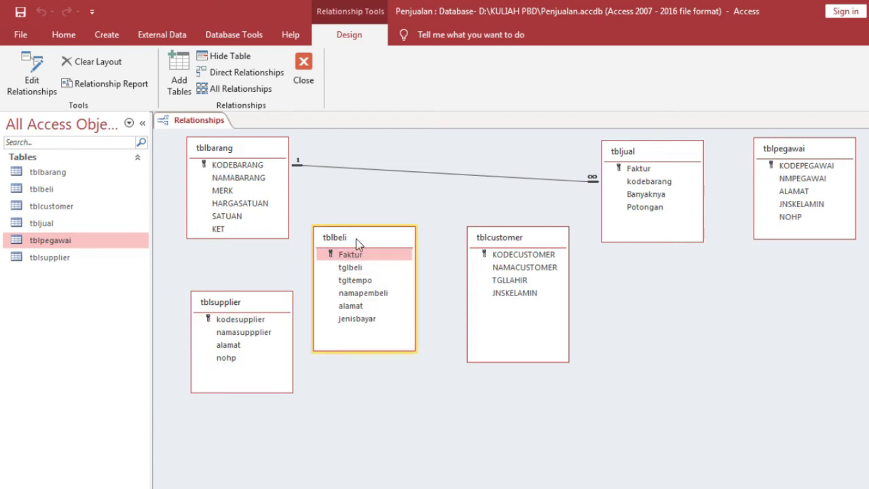
pyautogui.click(52, 263)
pyautogui.click(44, 192)
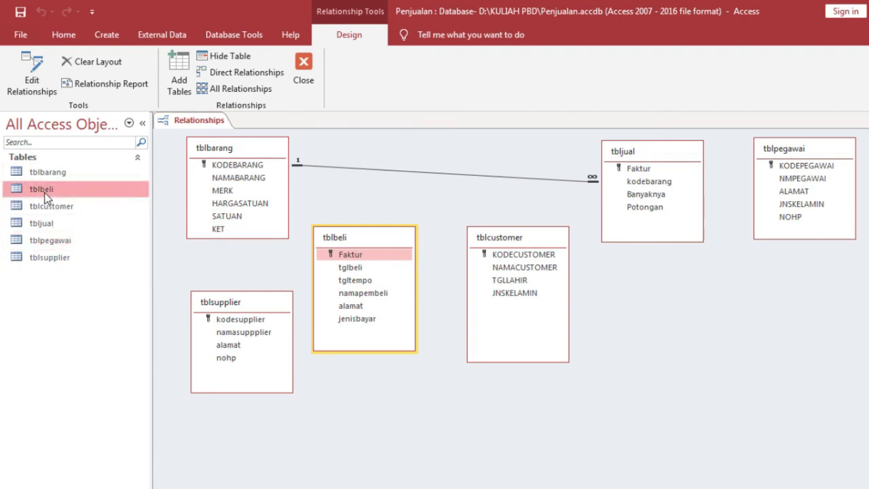
# - Open tblbeli in Design view and rename the Faktur field to Fakturbeli
pyautogui.rightClick(44, 192)
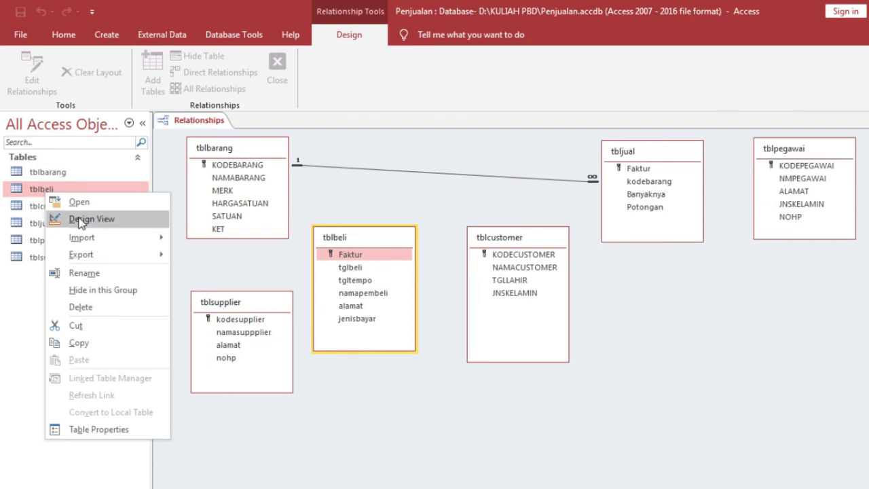
pyautogui.click(80, 220)
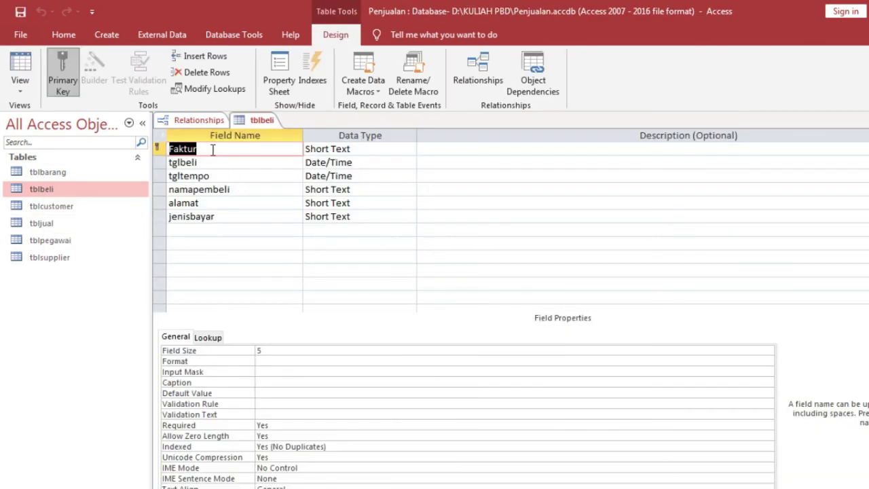
pyautogui.click(213, 150)
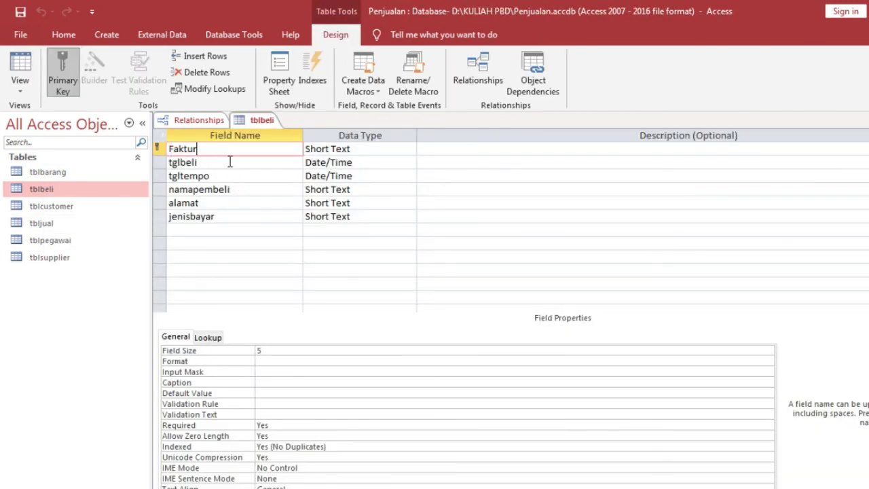
pyautogui.write('beli')
# - Insert a kodesupplier field of size 5 above namapembeli, then close tblbeli
pyautogui.click(230, 190)
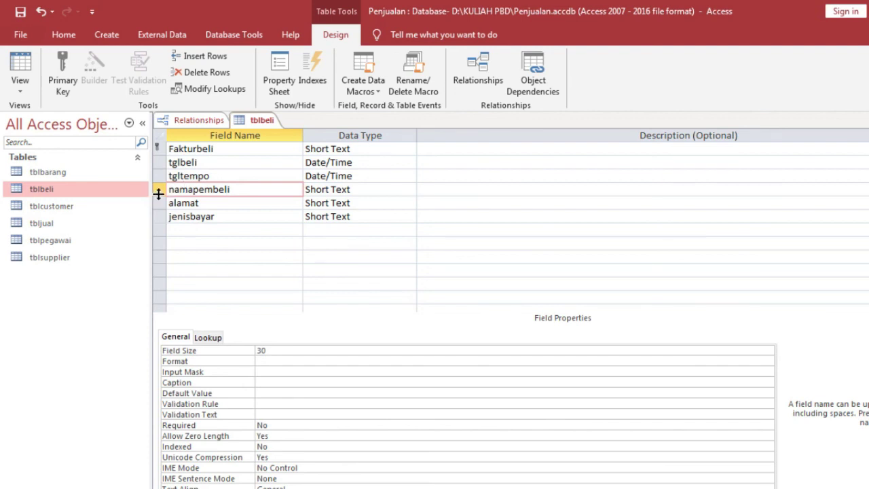
pyautogui.click(219, 60)
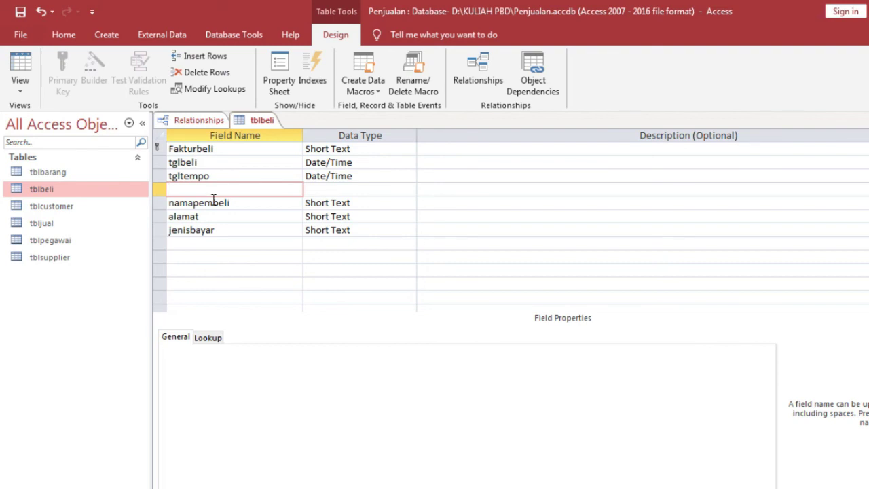
pyautogui.write('kodesupplier')
pyautogui.press('Tab')
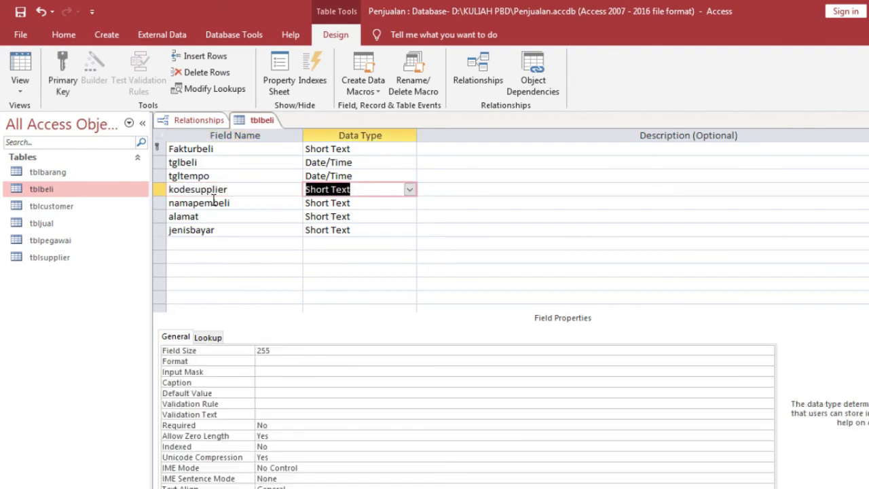
pyautogui.click(236, 354)
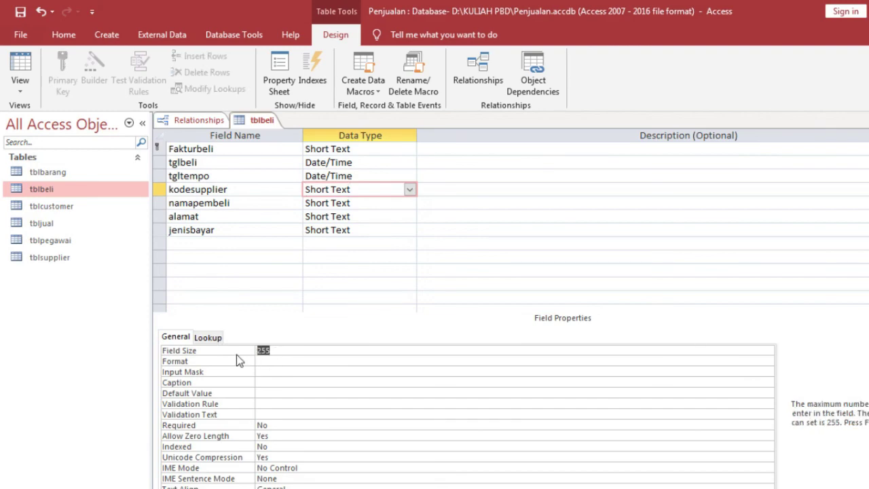
pyautogui.write('5')
pyautogui.rightClick(244, 120)
pyautogui.click(284, 149)
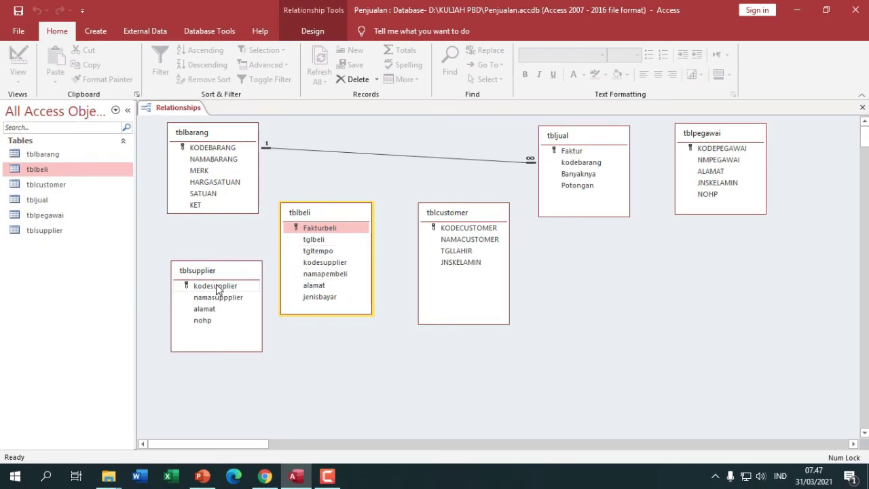
# - Link tblsupplier.kodesupplier to tblbeli.kodesupplier one-to-many with referential integrity enforced
pyautogui.moveTo(217, 290); pyautogui.dragTo(322, 271)
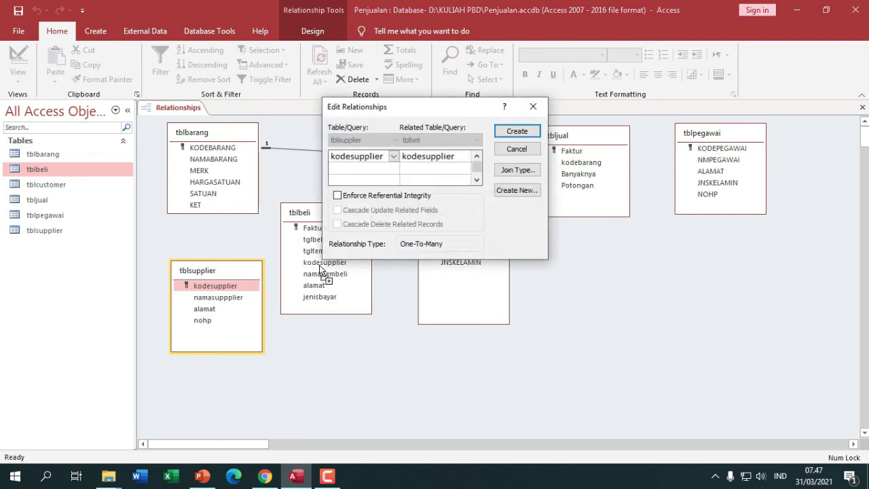
pyautogui.click(375, 199)
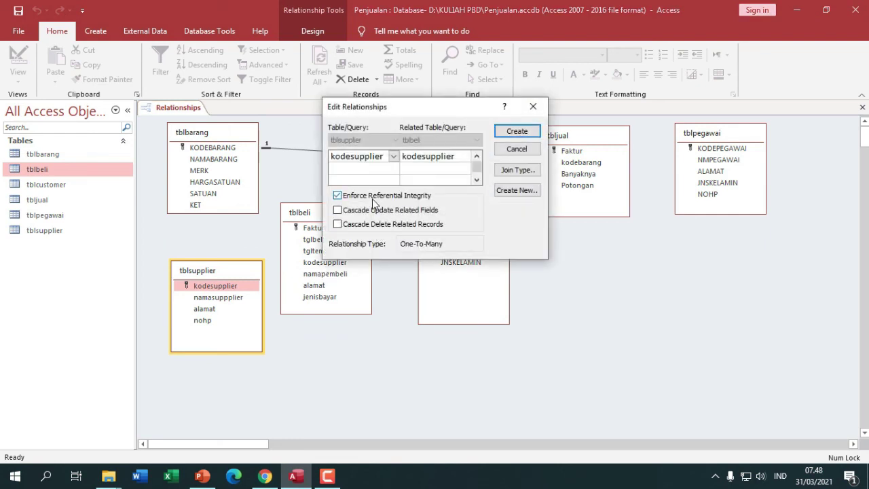
pyautogui.click(513, 133)
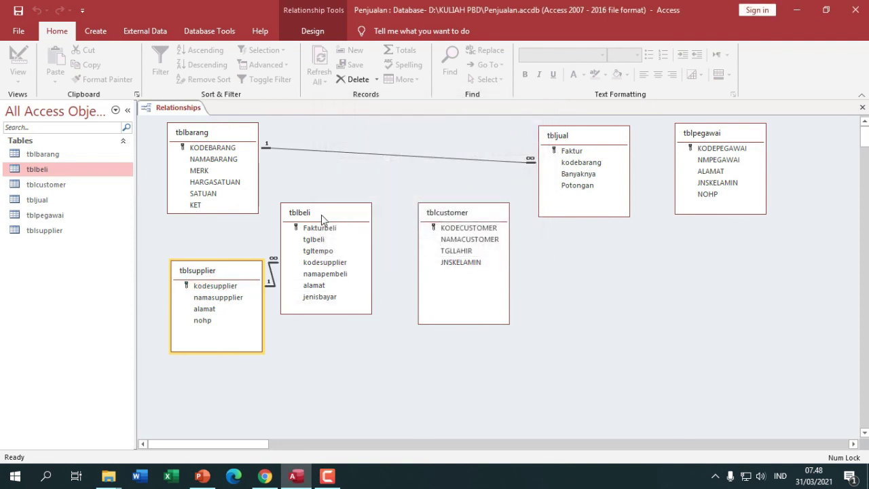
pyautogui.moveTo(321, 214); pyautogui.dragTo(345, 194)
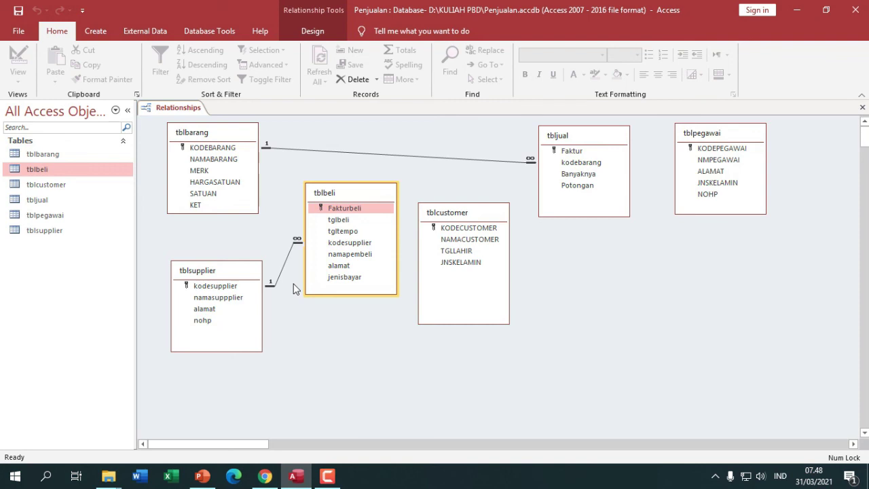
# - Switch to PowerPoint and show slide 11, TUGAS MANDIRI
pyautogui.moveTo(202, 476)
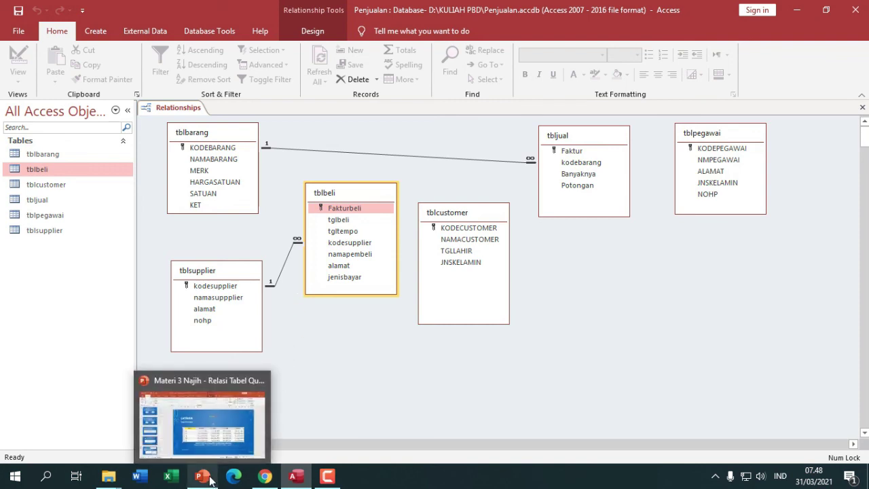
pyautogui.click(218, 431)
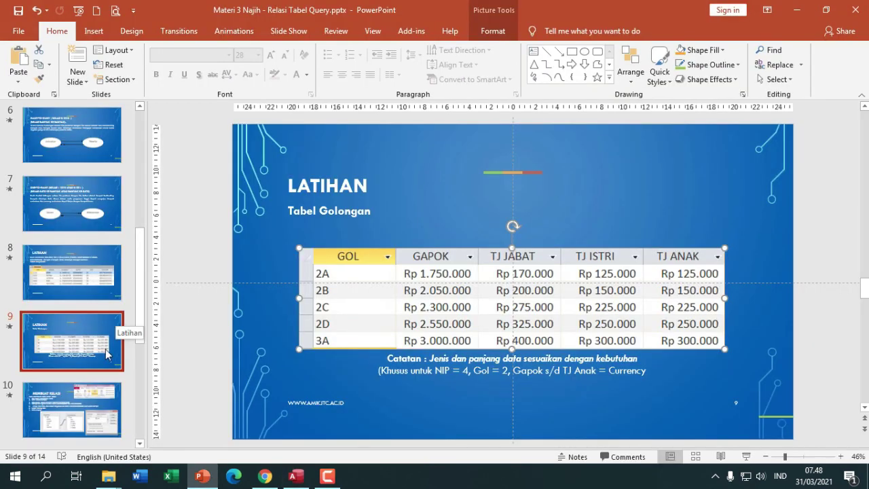
pyautogui.scroll(-3, 93, 363)
pyautogui.click(89, 331)
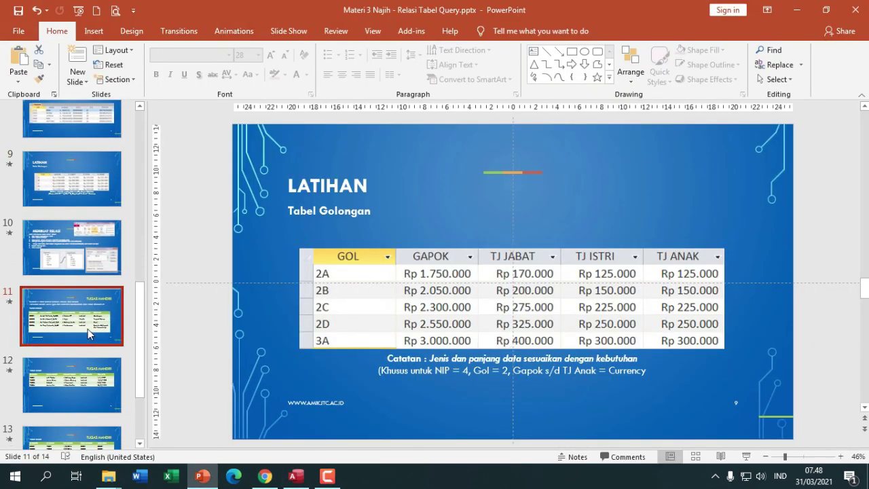